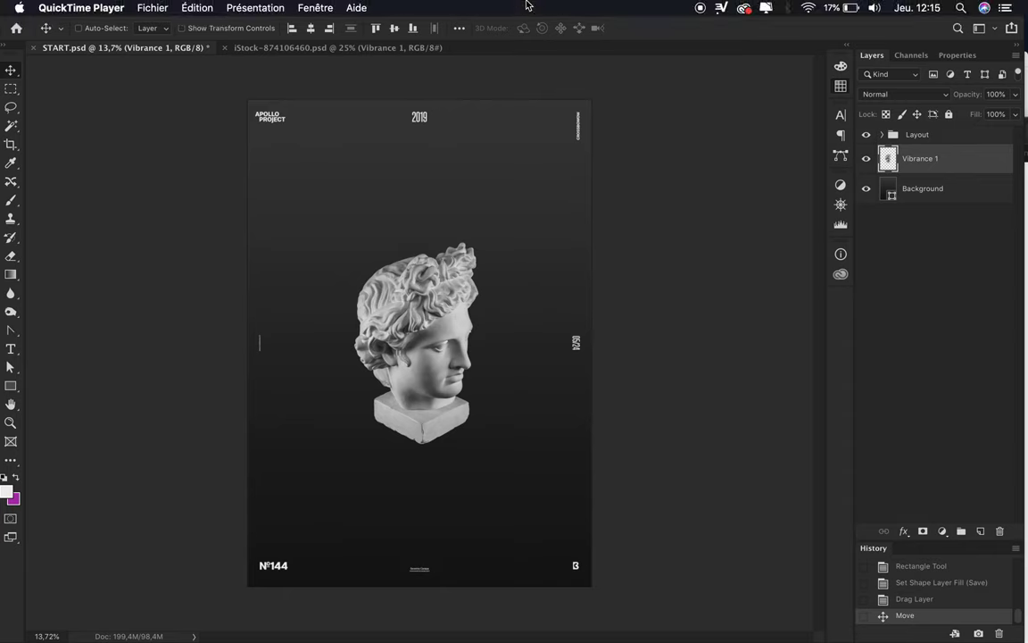
# Step: Commit the statue's position, hide it, and add an empty layer beneath it
pyautogui.press('Return')
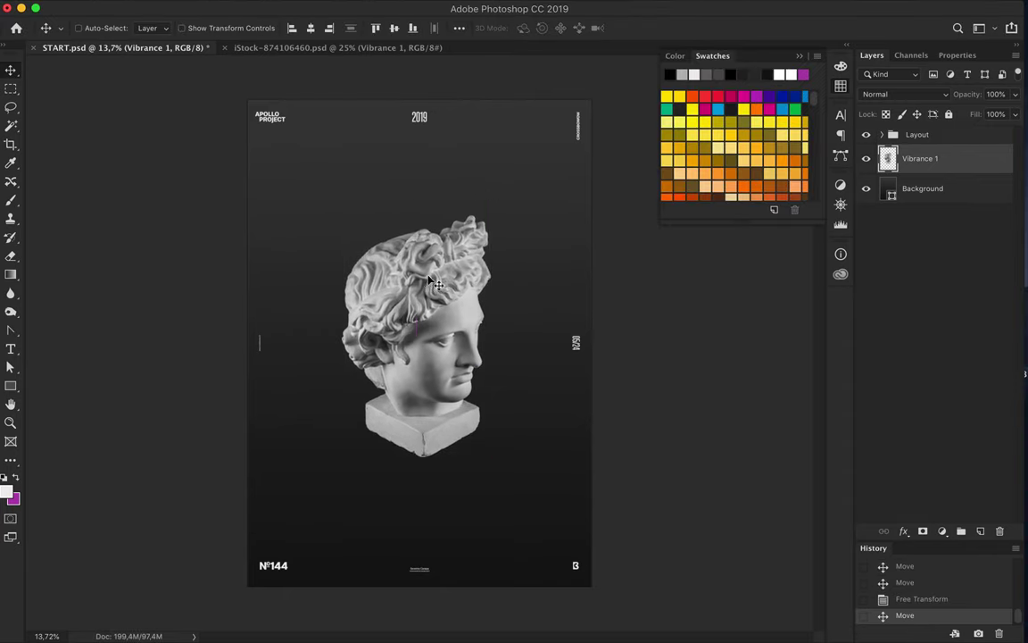
pyautogui.moveTo(424, 263); pyautogui.dragTo(428, 292)
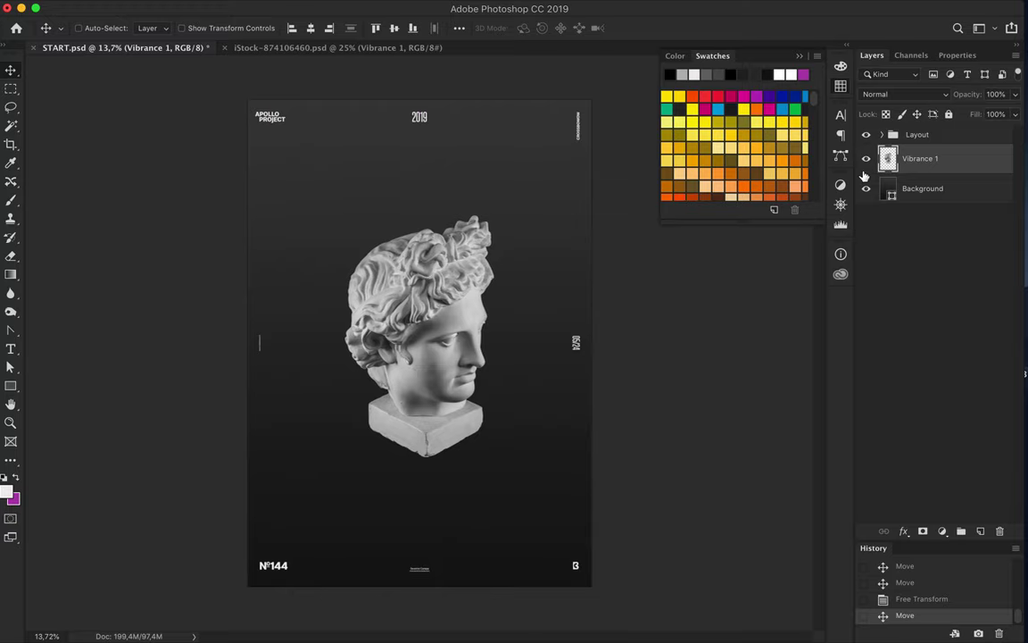
pyautogui.click(866, 158)
pyautogui.hotkey('ctrl', 'shift', 'alt', 'n')
pyautogui.moveTo(920, 158); pyautogui.dragTo(952, 211)
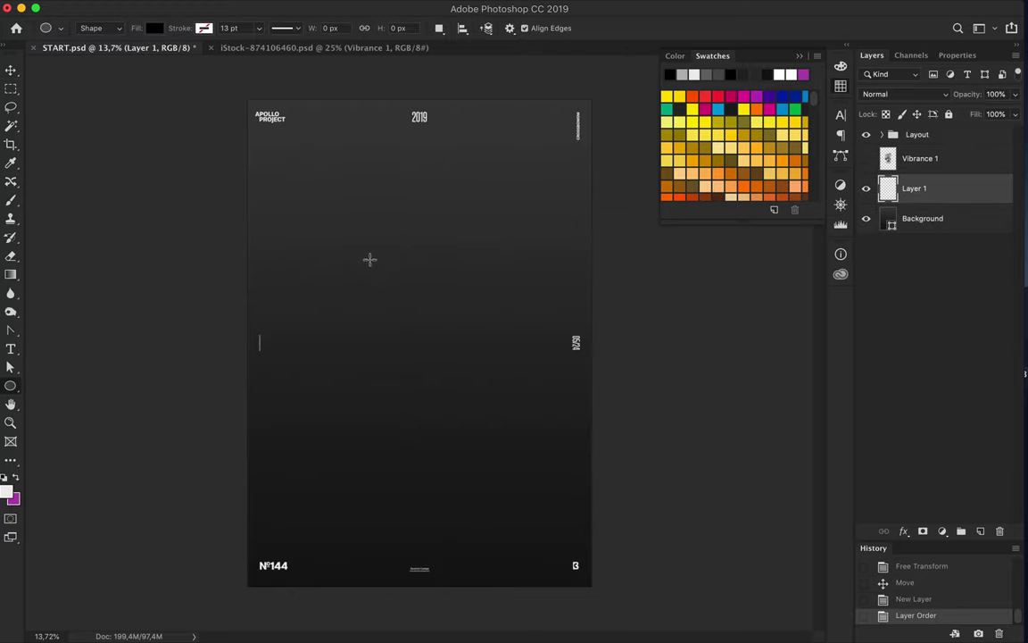
# Step: Draw a large top-left circle filled with a reversed black-to-white gradient
pyautogui.moveTo(390, 252); pyautogui.dragTo(440, 294)
pyautogui.click(147, 27)
pyautogui.click(142, 51)
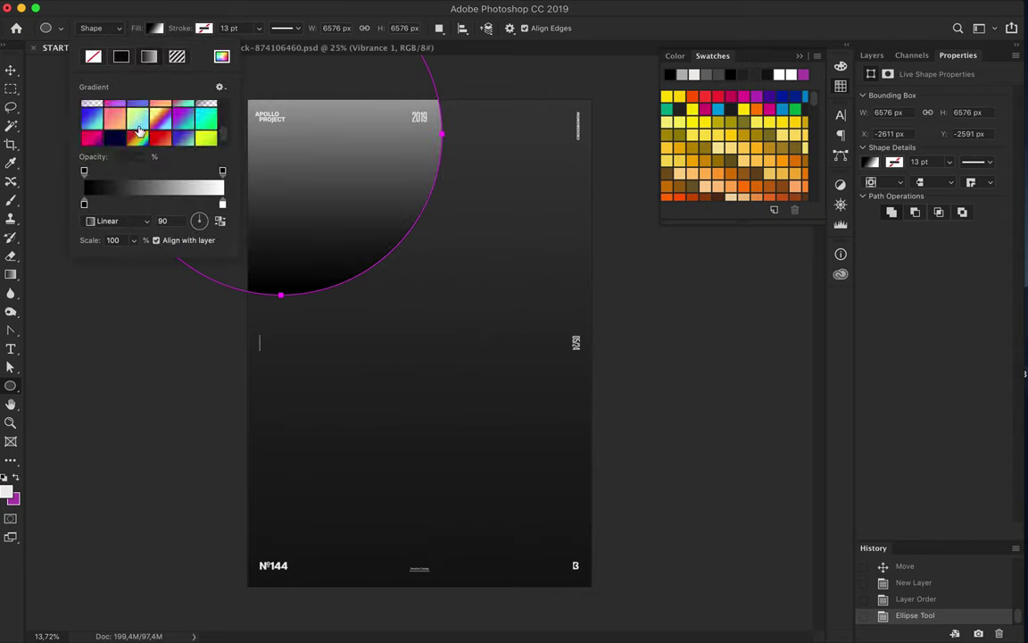
pyautogui.press('v')
pyautogui.click(150, 28)
pyautogui.moveTo(271, 99); pyautogui.dragTo(344, 189)
pyautogui.press('a')
pyautogui.click(206, 27)
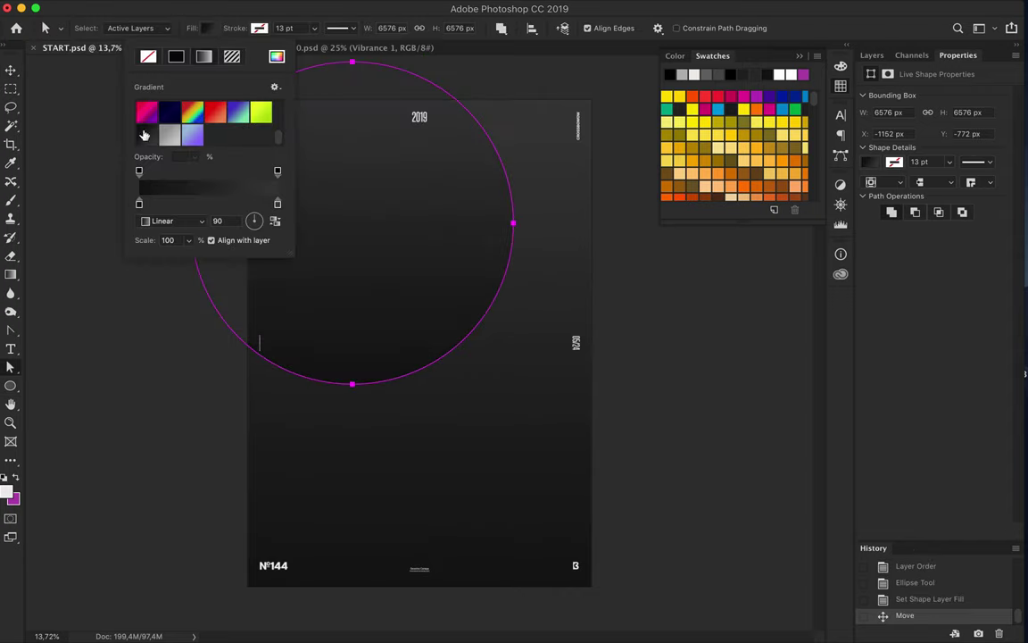
pyautogui.click(255, 230)
pyautogui.press('v')
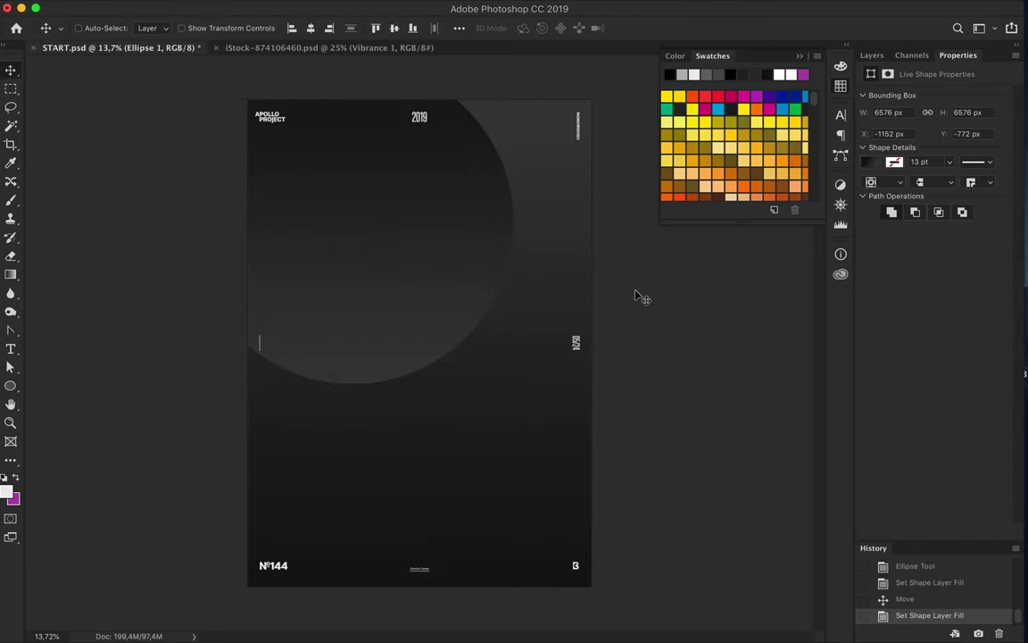
# Step: Duplicate the circle below the original and make one copy solid black
pyautogui.moveTo(437, 271); pyautogui.dragTo(457, 290)
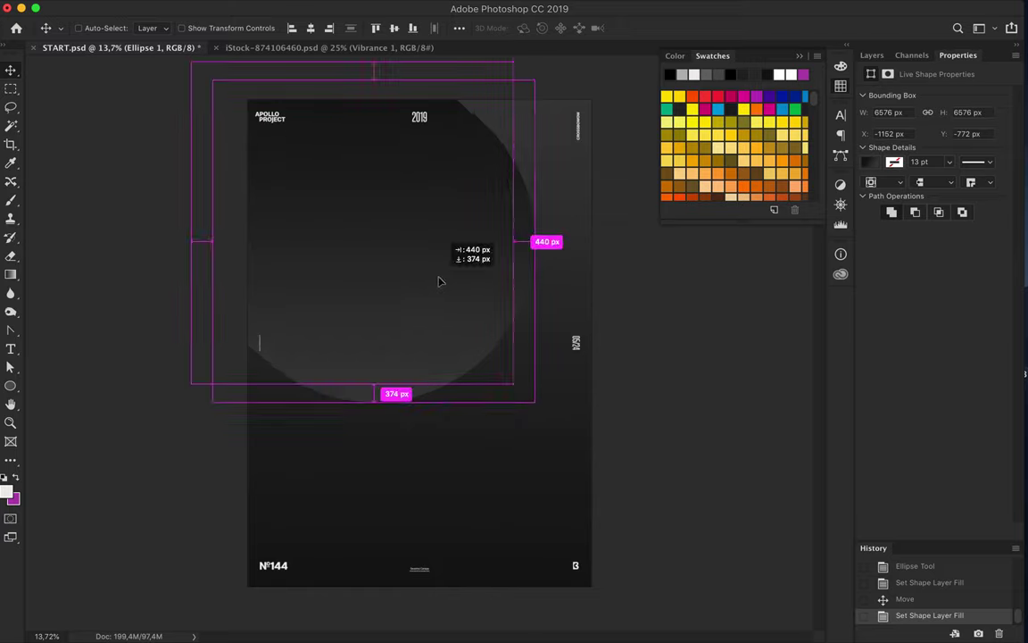
pyautogui.press('F7')
pyautogui.moveTo(928, 189); pyautogui.dragTo(924, 204)
pyautogui.press('a')
pyautogui.click(205, 28)
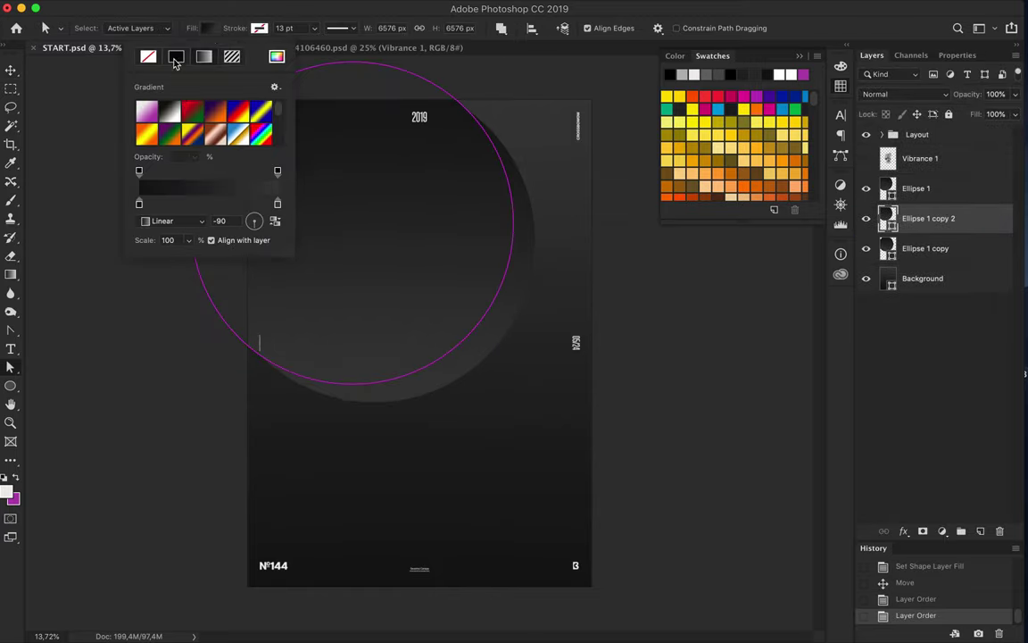
pyautogui.click(175, 56)
pyautogui.press('v')
# Step: Apply Gaussian Blur to the black copy as a smart object
pyautogui.click(349, 7)
pyautogui.click(580, 230)
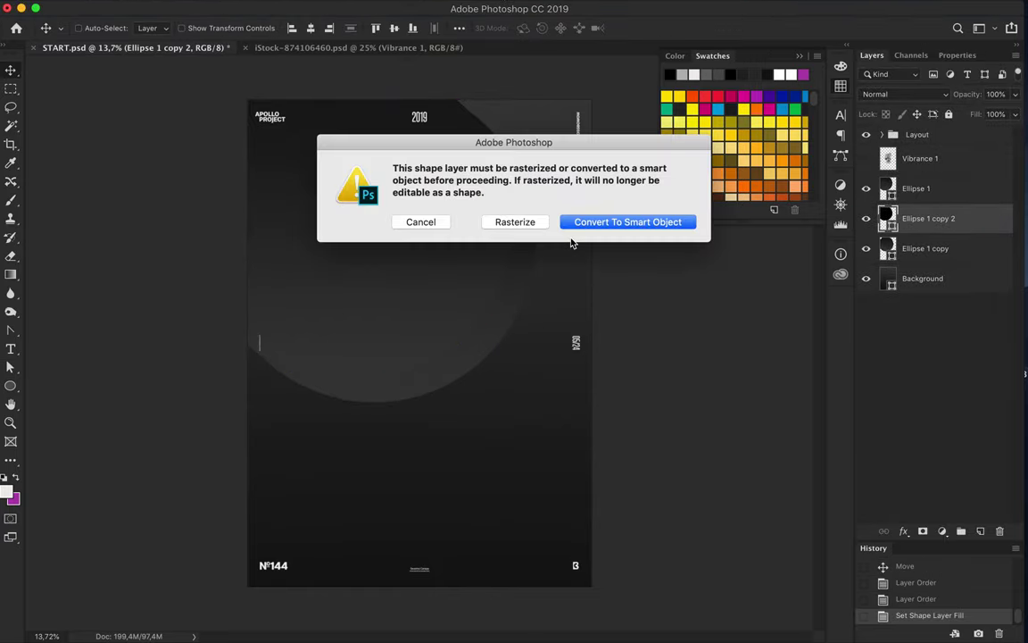
pyautogui.click(616, 221)
pyautogui.click(813, 143)
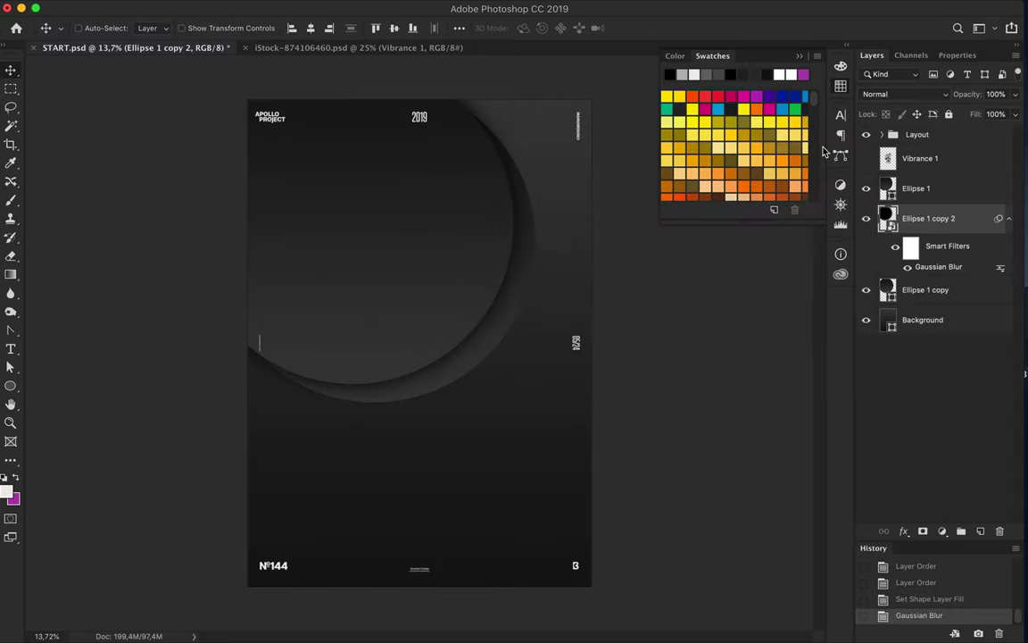
# Step: Enlarge Ellipse 1 copy to about 117% and reposition it
pyautogui.keyDown('ctrl'); pyautogui.click(523, 309); pyautogui.keyUp('ctrl')
pyautogui.hotkey('ctrl', 't')
pyautogui.moveTo(213, 395); pyautogui.dragTo(409, 385)
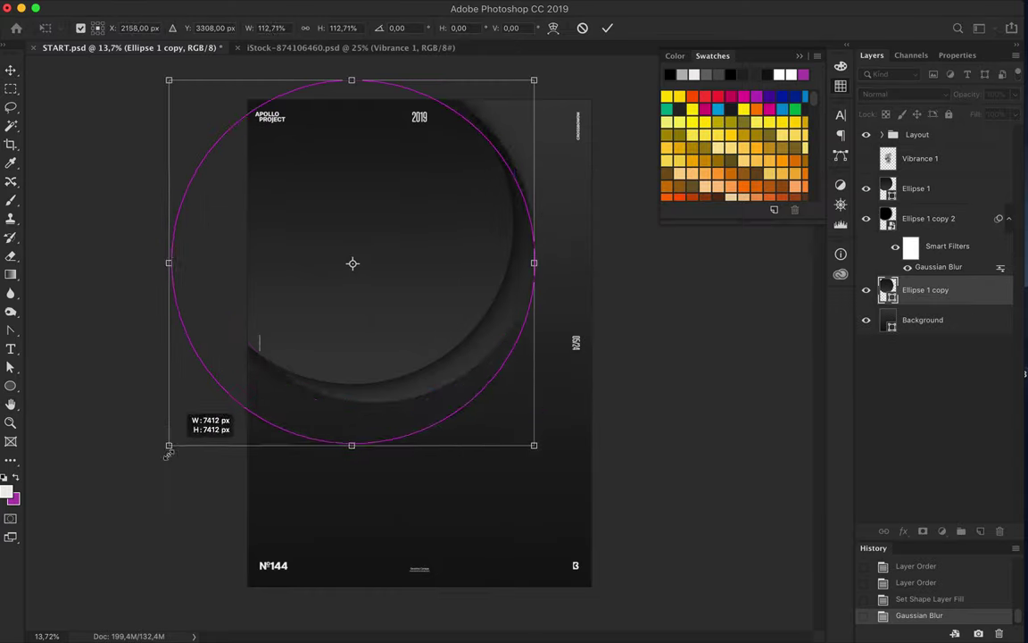
pyautogui.press('Return')
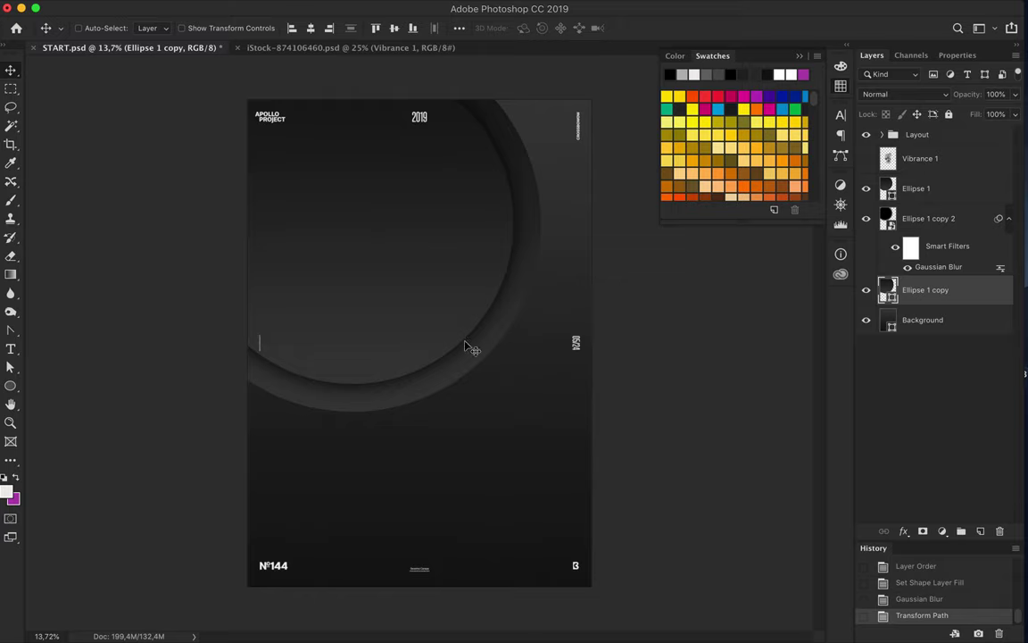
pyautogui.moveTo(466, 346); pyautogui.dragTo(403, 391)
# Step: Duplicate the three circle layers, moving the copies down-right and rotating them
pyautogui.keyDown('shift'); pyautogui.click(923, 190); pyautogui.keyUp('shift')
pyautogui.moveTo(413, 225); pyautogui.dragTo(502, 328)
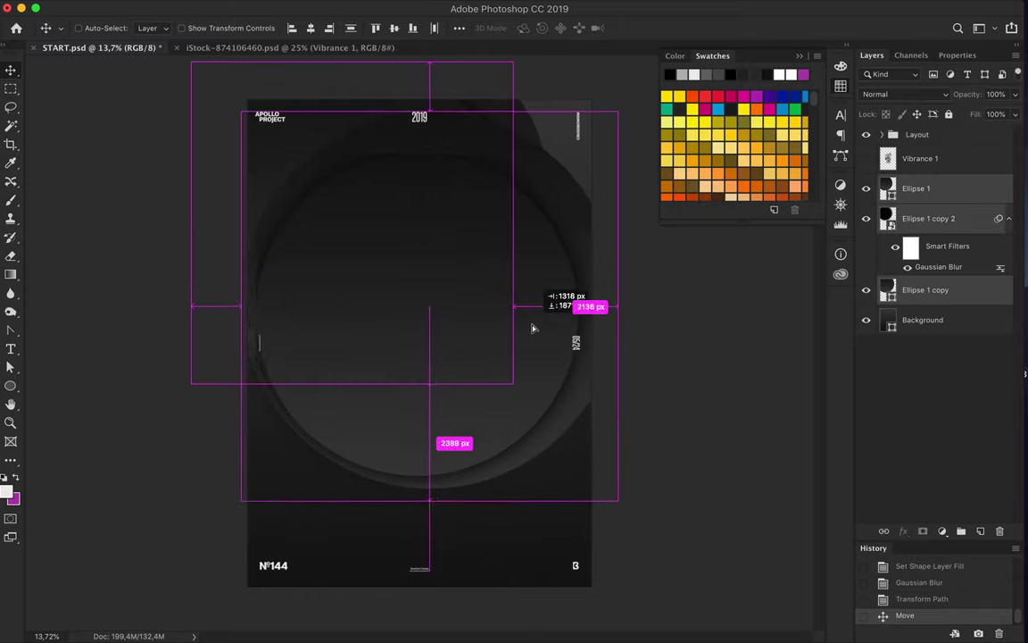
pyautogui.hotkey('ctrl', 't')
pyautogui.moveTo(687, 189); pyautogui.dragTo(570, 446)
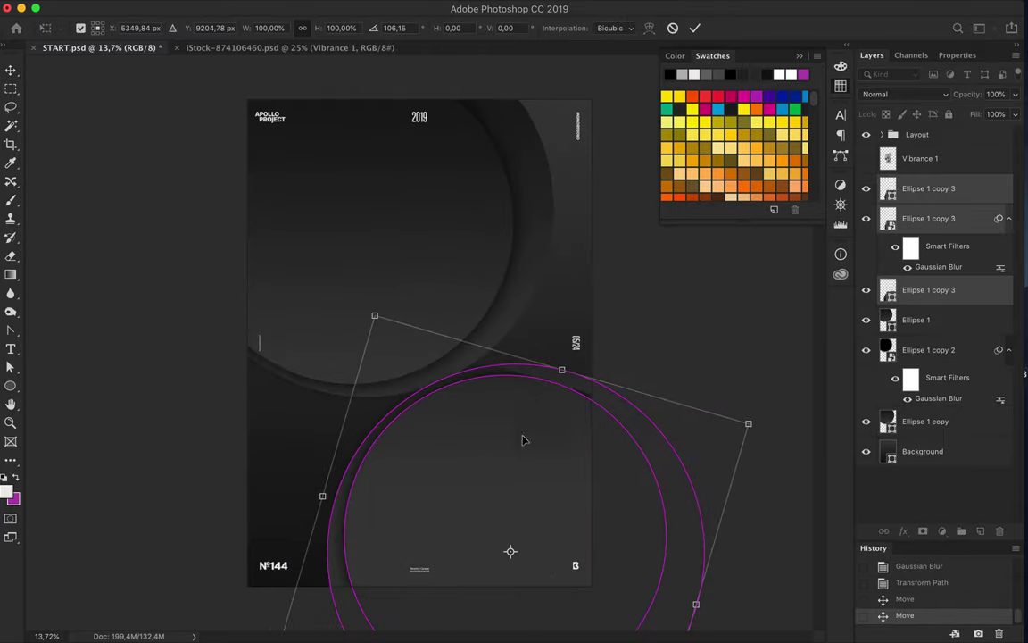
pyautogui.moveTo(554, 291); pyautogui.dragTo(518, 421)
pyautogui.press('Return')
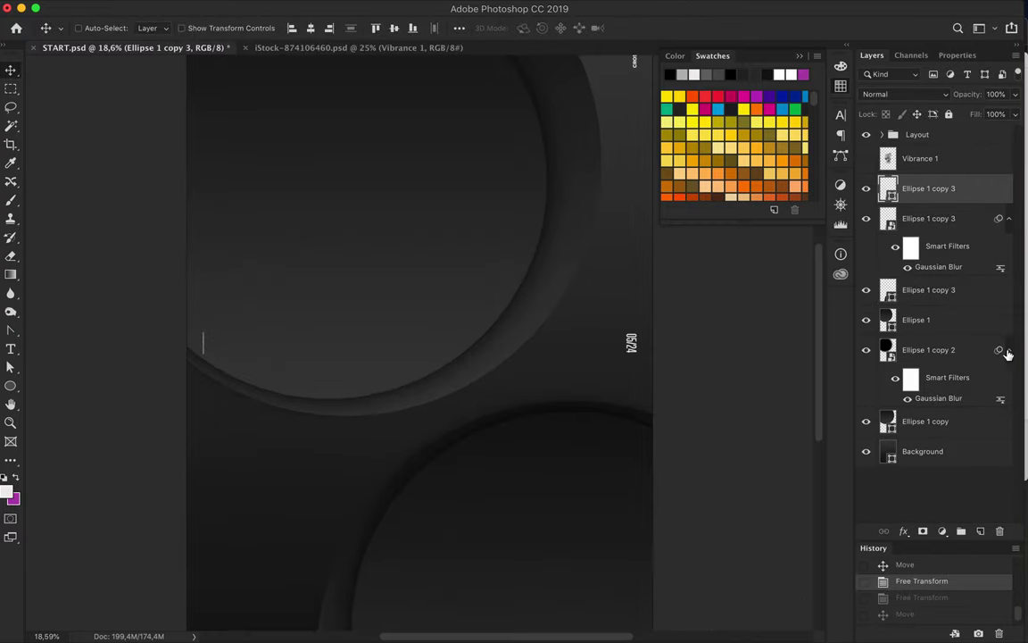
# Step: Group all circle layers as 'Round' and send Ellipse 1 copy 4 to its bottom
pyautogui.keyDown('shift'); pyautogui.click(964, 344); pyautogui.keyUp('shift')
pyautogui.press('super+g')
pyautogui.doubleClick(920, 182)
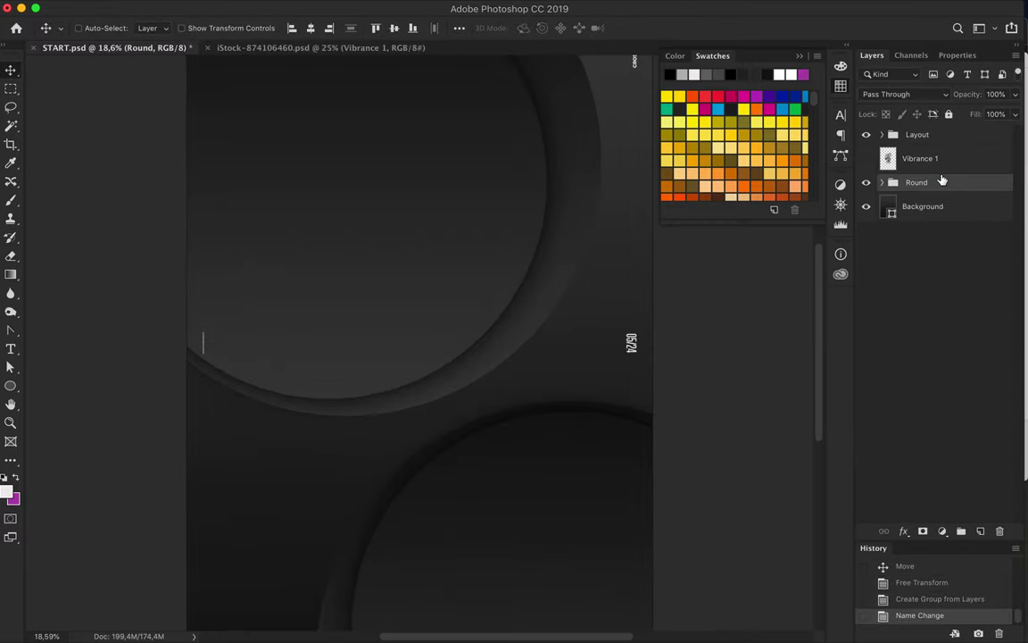
pyautogui.scroll(-2, 592, 286)
pyautogui.keyDown('super'); pyautogui.click(592, 286); pyautogui.keyUp('super')
pyautogui.press('super+shift+bracketleft')
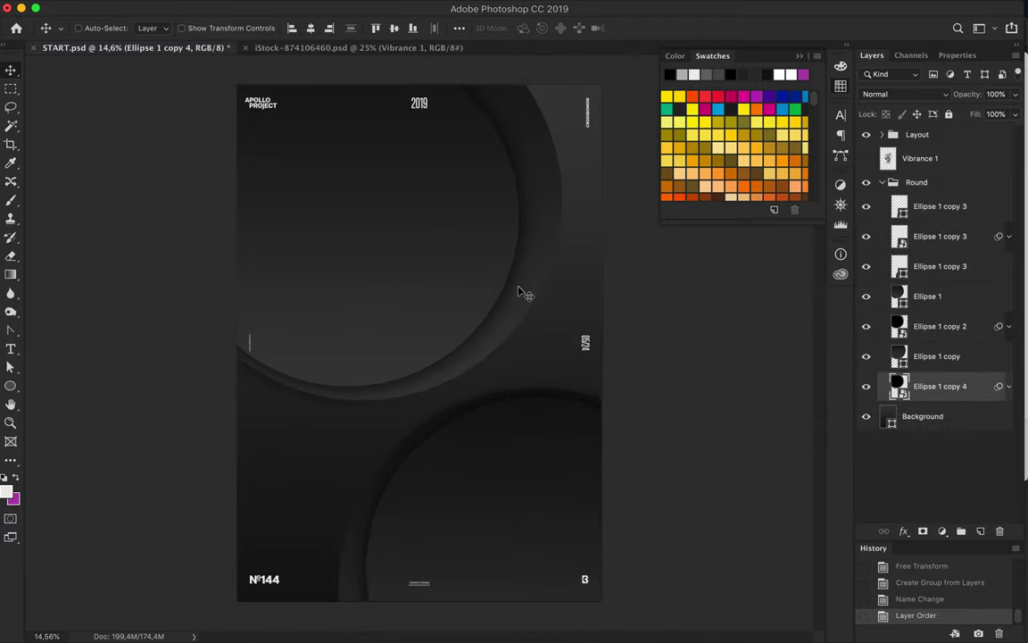
# Step: Enlarge Ellipse 1 copy 4 to 110%, then duplicate it rotated about -57°
pyautogui.moveTo(550, 306); pyautogui.dragTo(495, 265)
pyautogui.press('super+t')
pyautogui.moveTo(214, 210); pyautogui.dragTo(209, 218)
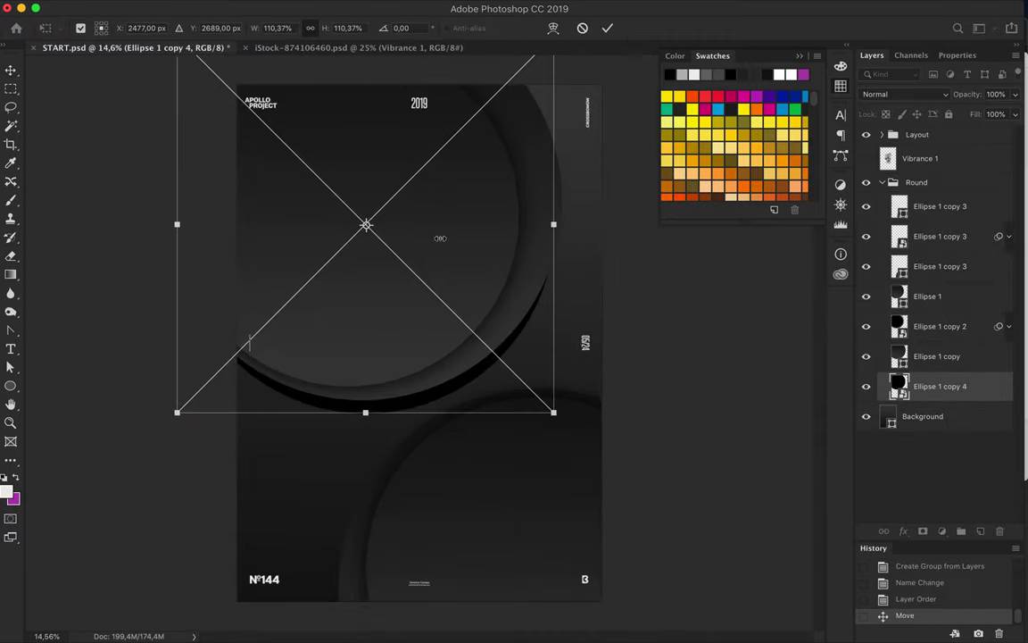
pyautogui.press('Return')
pyautogui.moveTo(486, 387)
pyautogui.mouseDown()
pyautogui.moveTo(496, 349)
pyautogui.moveTo(385, 539)
pyautogui.mouseUp()
pyautogui.press('super+t')
pyautogui.moveTo(276, 551); pyautogui.dragTo(457, 471)
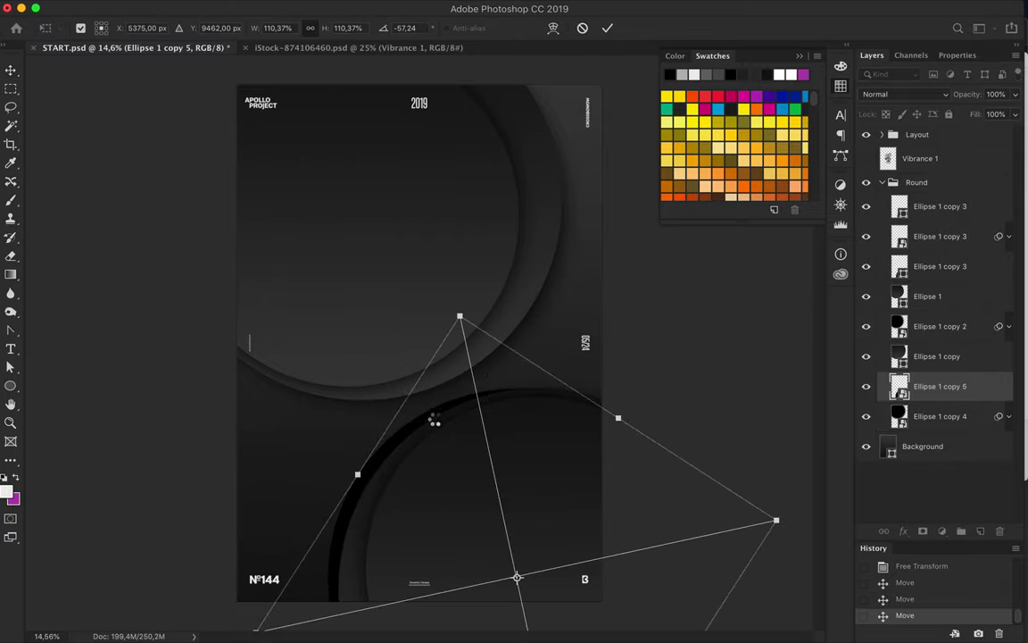
pyautogui.press('Return')
# Step: Restack the layers so Ellipse 1 copy 5 sits above Ellipse 1
pyautogui.keyDown('super'); pyautogui.click(498, 370); pyautogui.keyUp('super')
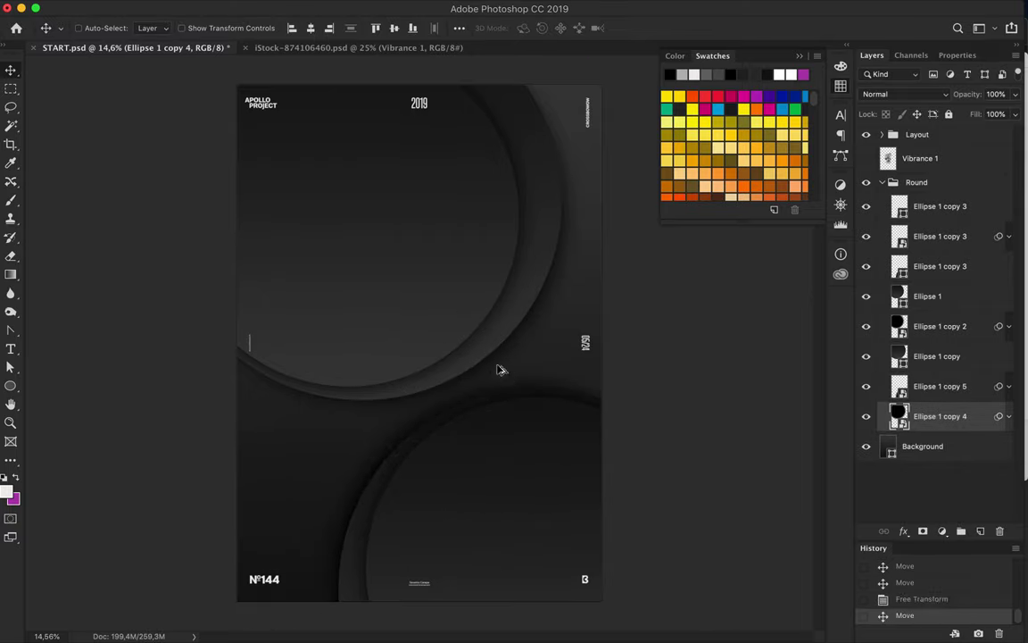
pyautogui.press('super+t')
pyautogui.press('Return')
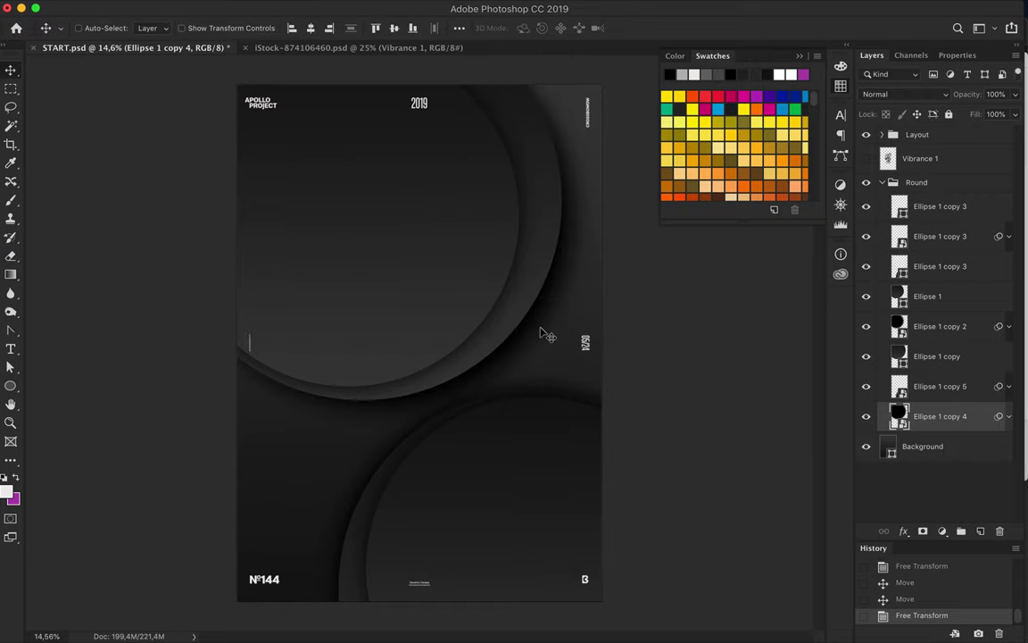
pyautogui.press('super+z')
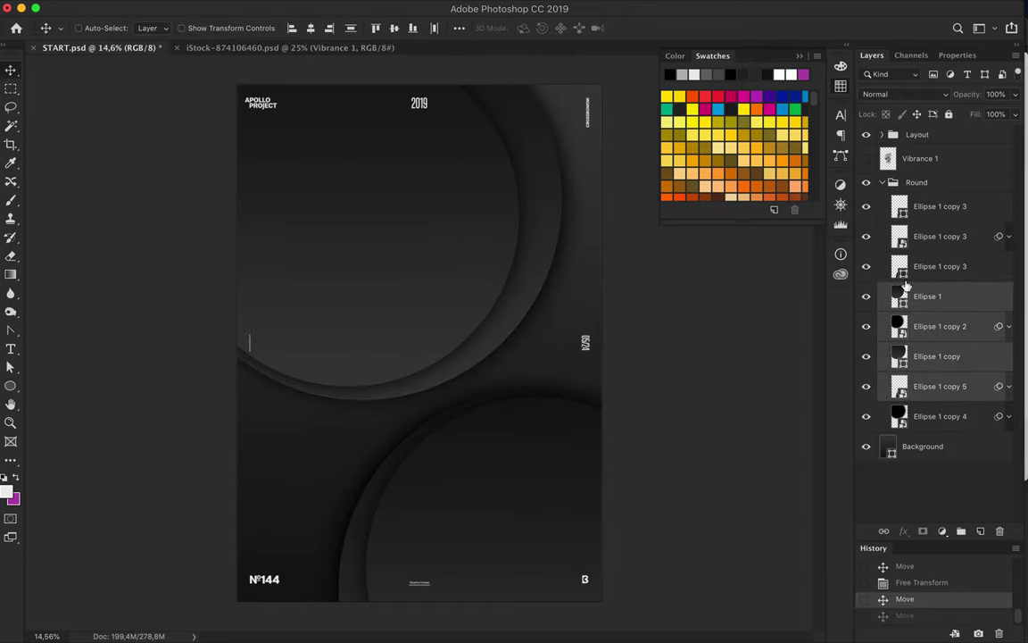
pyautogui.click(940, 266)
pyautogui.keyDown('shift'); pyautogui.click(917, 217); pyautogui.keyUp('shift')
pyautogui.keyDown('shift'); pyautogui.keyDown('super'); pyautogui.click(563, 513); pyautogui.keyUp('super'); pyautogui.keyUp('shift')
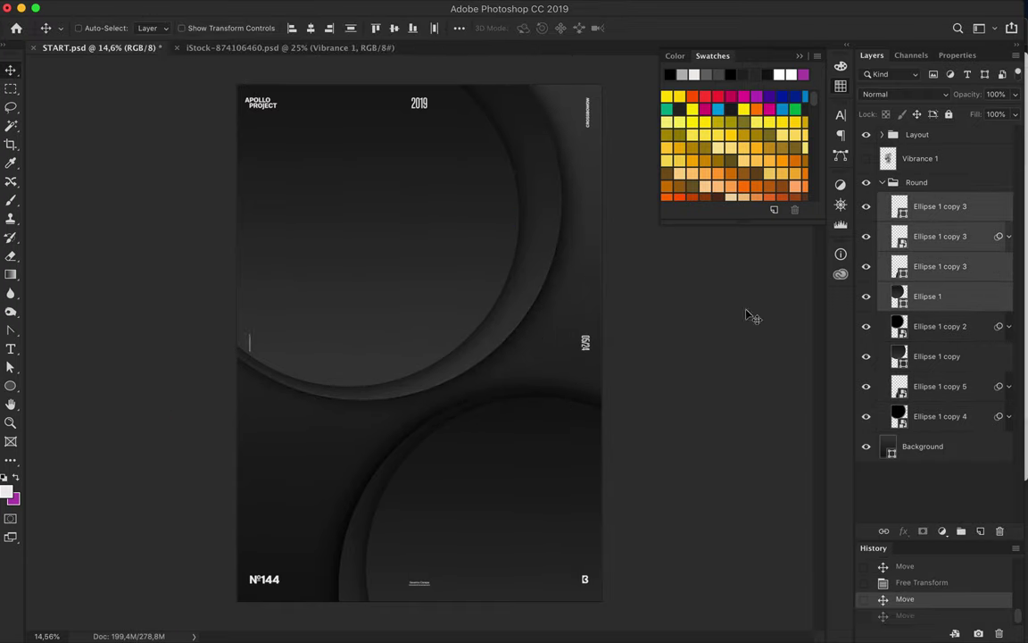
pyautogui.moveTo(896, 386); pyautogui.dragTo(928, 281)
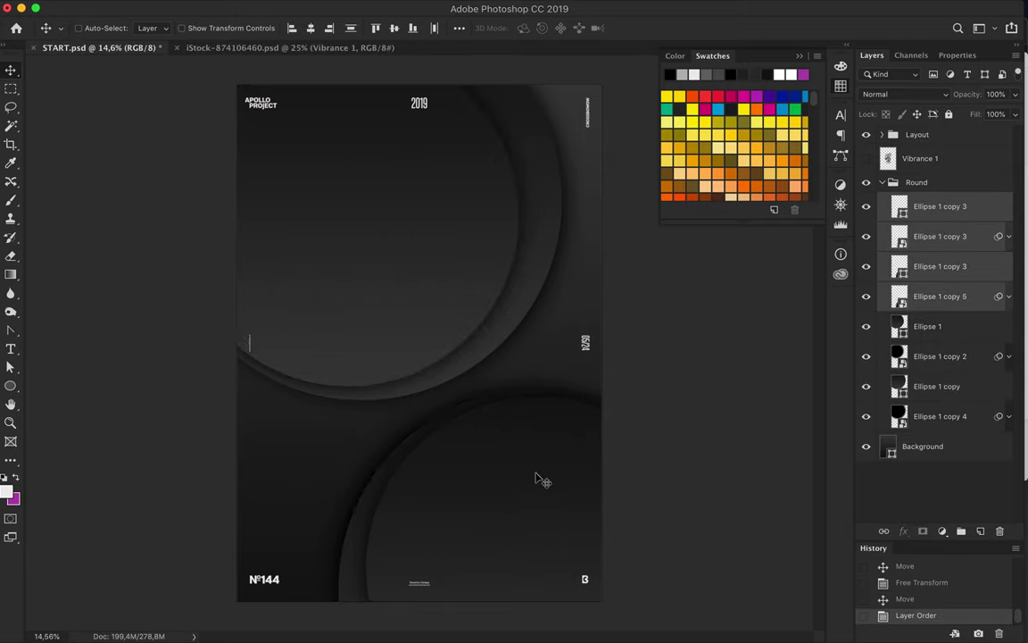
# Step: Shift the lower shadow ring Ellipse 1 copy 5 into place and collapse Round
pyautogui.keyDown('super'); pyautogui.click(405, 507); pyautogui.keyUp('super')
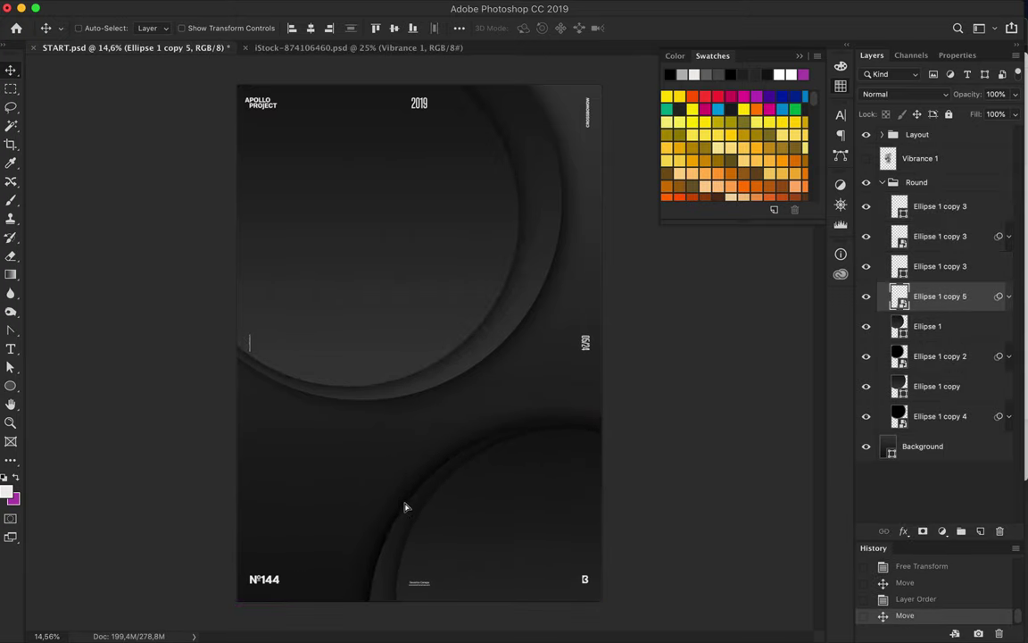
pyautogui.moveTo(404, 507); pyautogui.dragTo(436, 437)
pyautogui.click(886, 183)
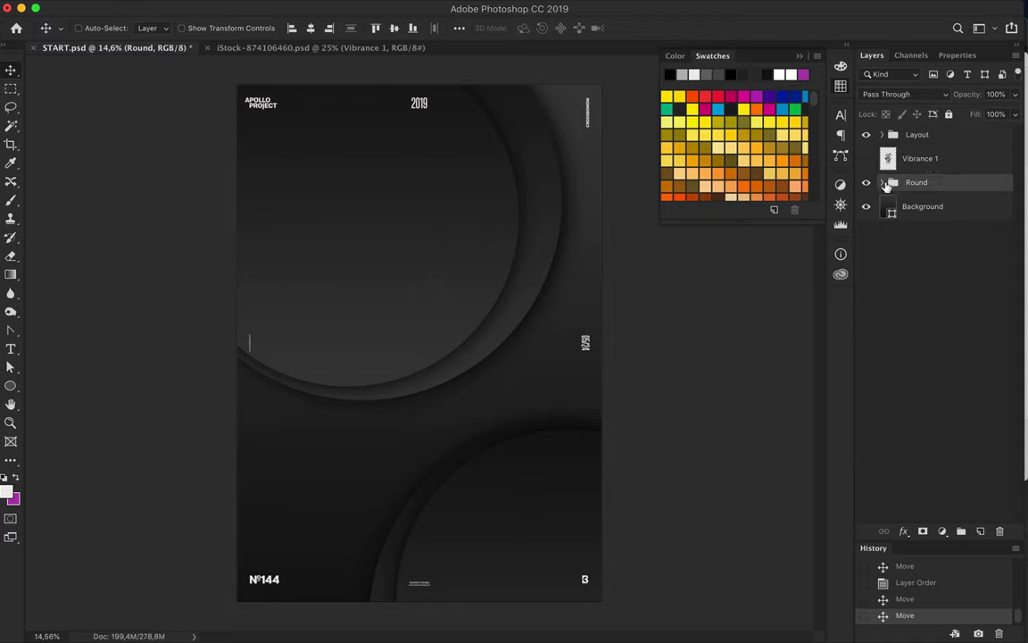
# Step: Draw a small gradient-filled circle right of the poster centre
pyautogui.click(11, 386)
pyautogui.click(154, 28)
pyautogui.click(119, 86)
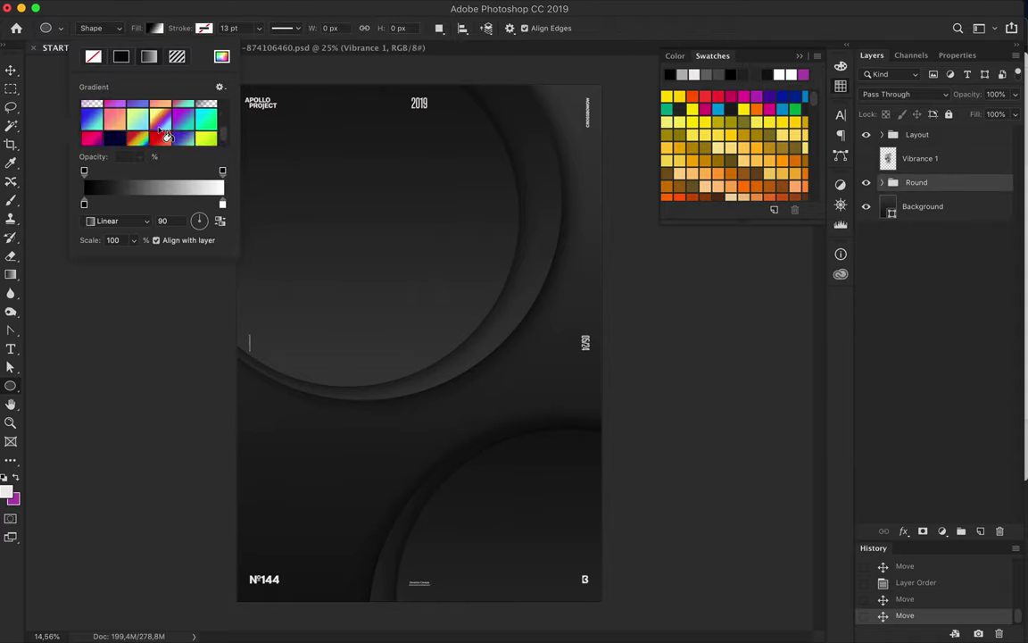
pyautogui.moveTo(410, 266); pyautogui.dragTo(497, 350)
pyautogui.click(155, 28)
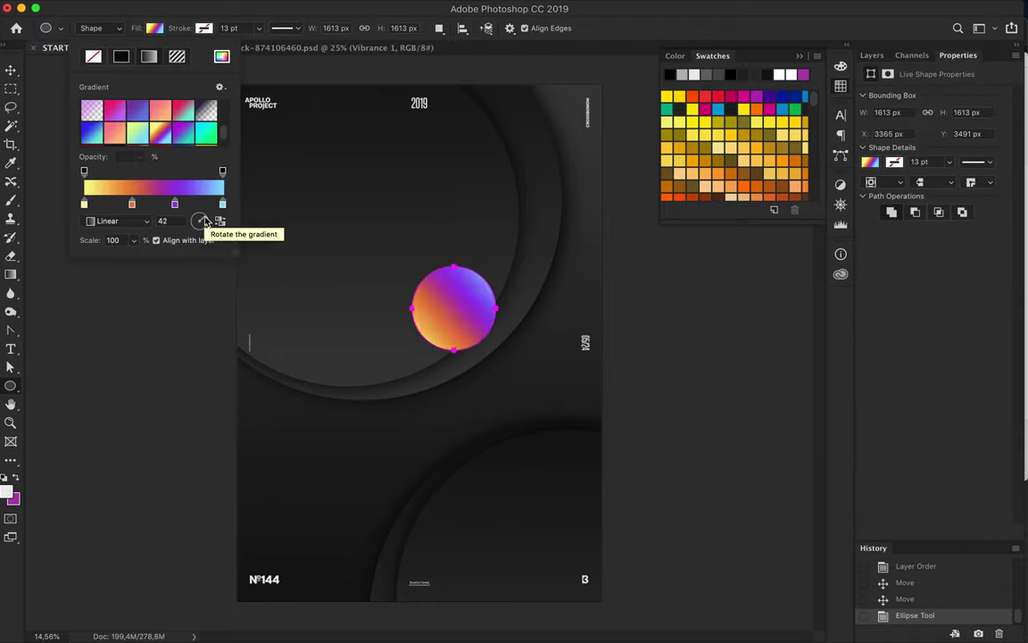
pyautogui.press('v')
pyautogui.click(876, 56)
# Step: Duplicate the gradient circle and warp the copy into a rounded blob
pyautogui.hotkey('ctrl', 'j')
pyautogui.hotkey('ctrl', 't')
pyautogui.scroll(3, 420, 342)
pyautogui.moveTo(457, 261); pyautogui.dragTo(462, 248)
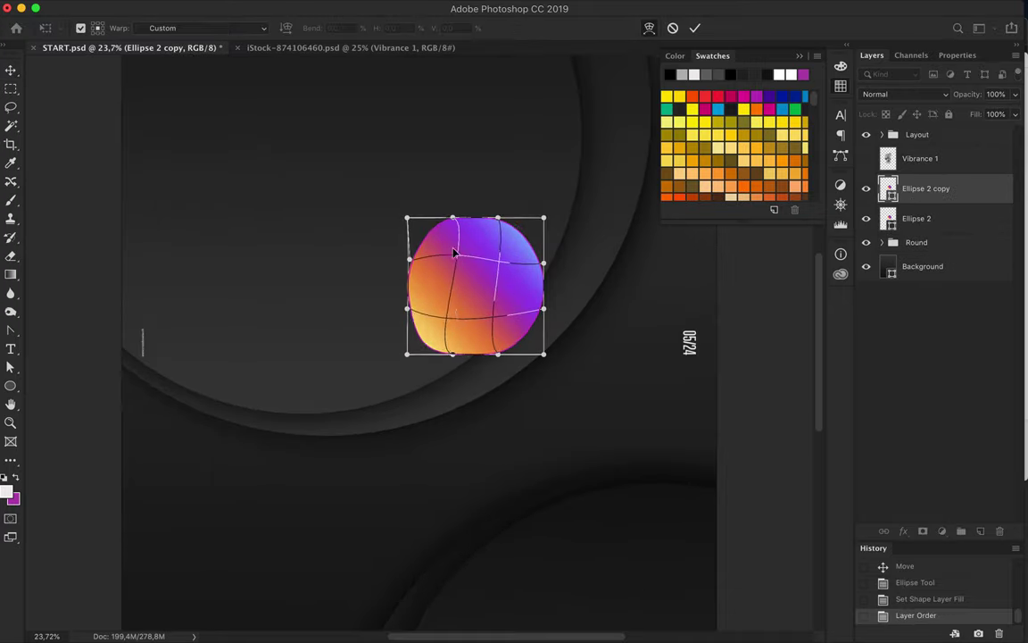
pyautogui.moveTo(472, 322); pyautogui.dragTo(427, 296)
pyautogui.moveTo(517, 263); pyautogui.dragTo(528, 255)
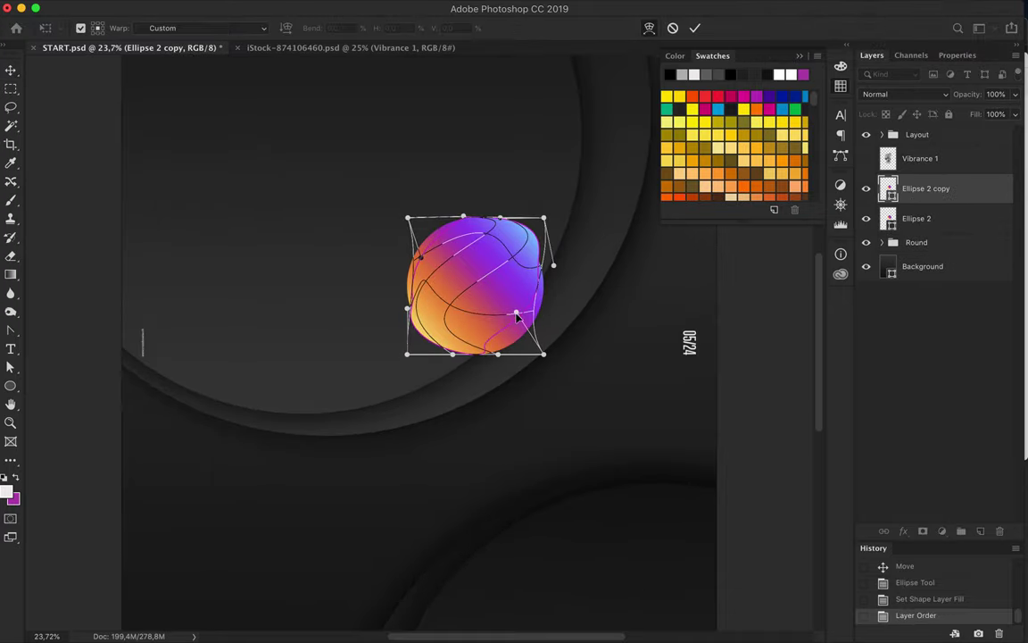
pyautogui.moveTo(407, 217); pyautogui.dragTo(387, 193)
pyautogui.moveTo(543, 217); pyautogui.dragTo(576, 174)
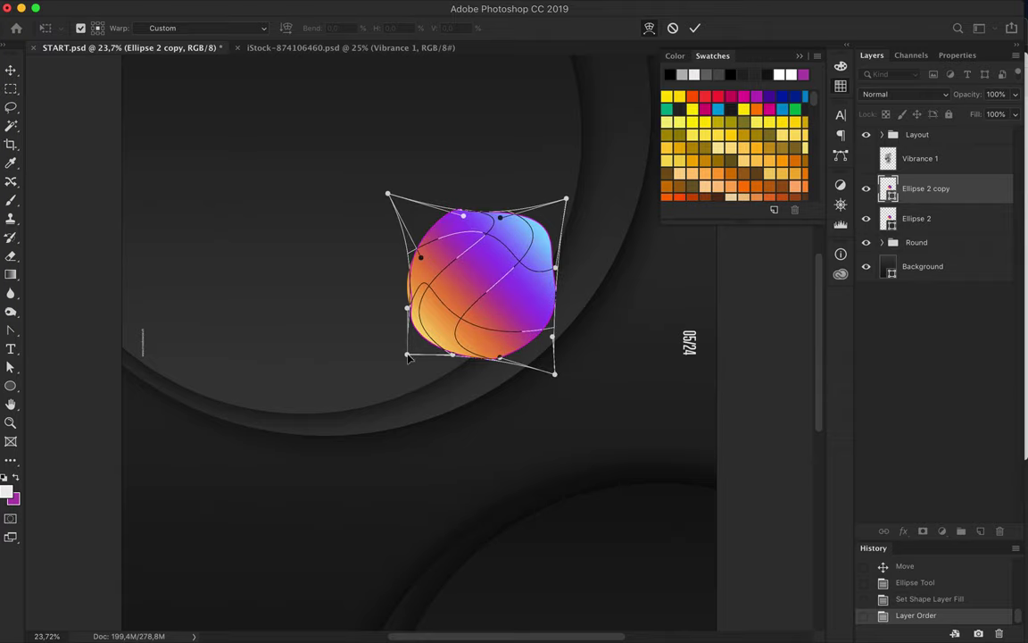
pyautogui.moveTo(409, 356); pyautogui.dragTo(392, 372)
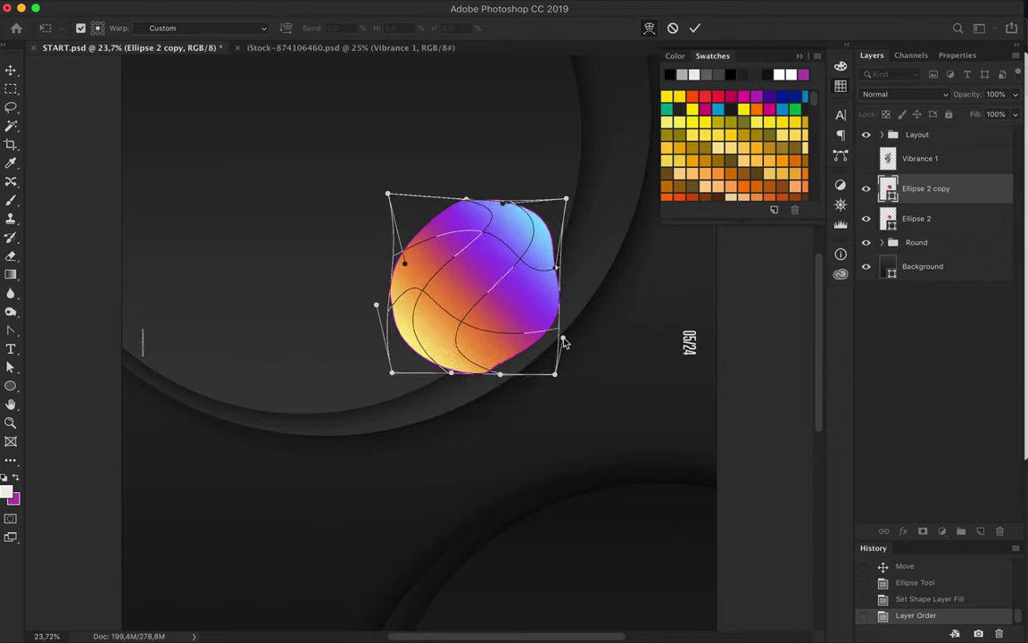
pyautogui.moveTo(422, 283); pyautogui.dragTo(438, 295)
pyautogui.press('Return')
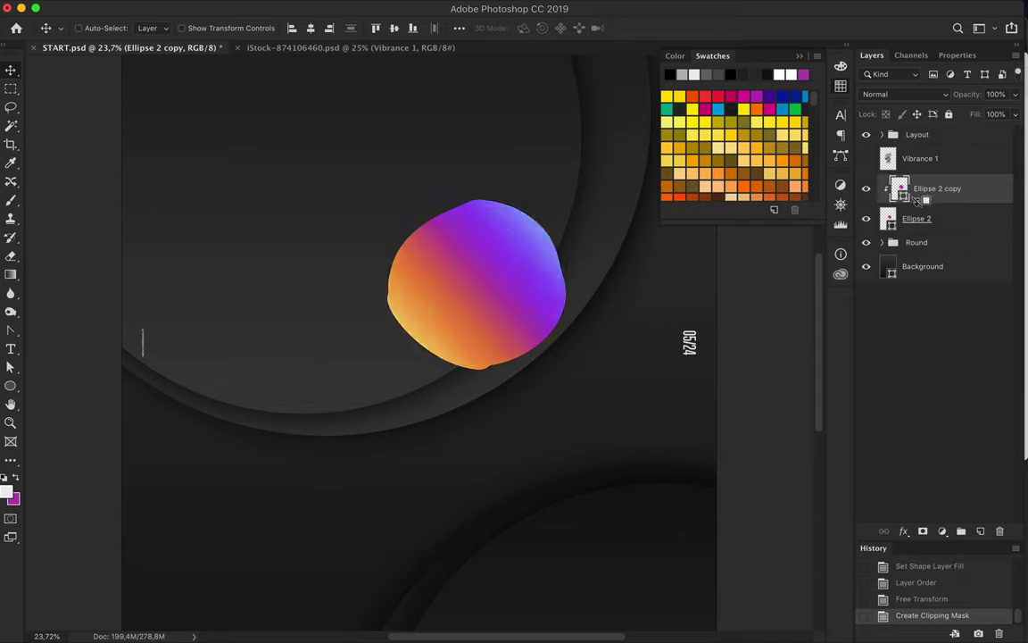
# Step: Clip the warped copy to Ellipse 2, then delete it
pyautogui.keyDown('alt'); pyautogui.click(866, 202); pyautogui.keyUp('alt')
pyautogui.press('Delete')
pyautogui.scroll(-2, 419, 342)
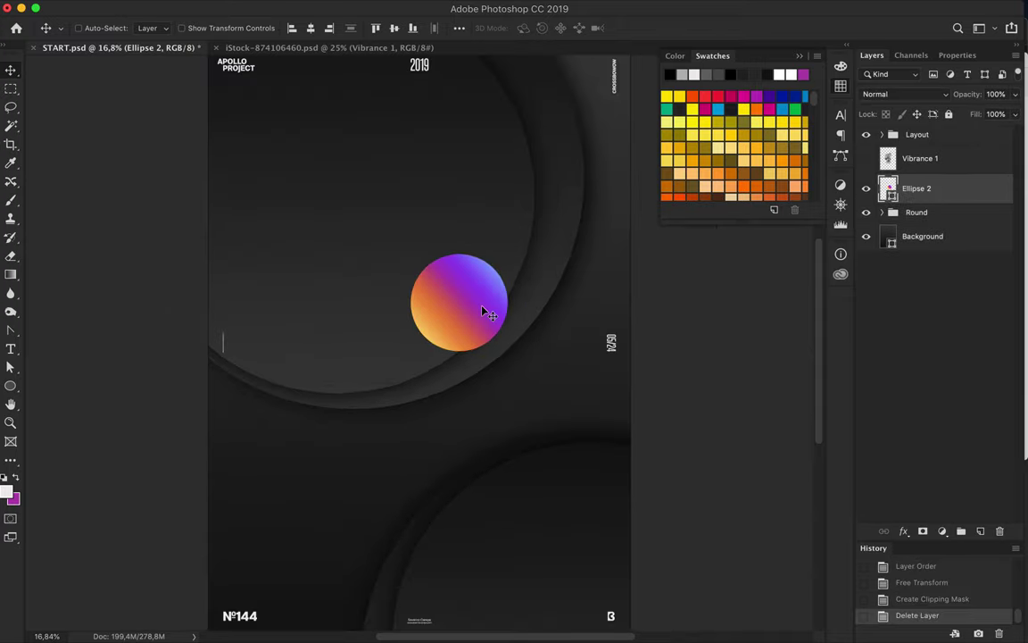
# Step: Move Ellipse 2 into Round, enlarge it, and place it beneath Ellipse 1 copy 2
pyautogui.moveTo(917, 188); pyautogui.dragTo(925, 351)
pyautogui.hotkey('ctrl', 't')
pyautogui.moveTo(459, 254); pyautogui.dragTo(459, 203)
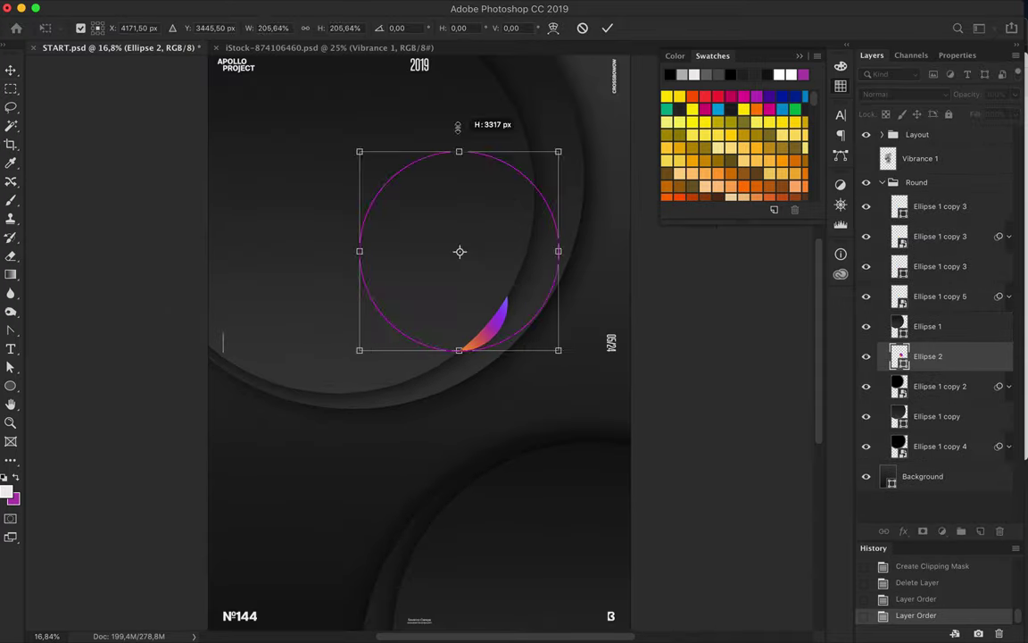
pyautogui.press('Return')
pyautogui.moveTo(505, 361); pyautogui.dragTo(471, 339)
pyautogui.moveTo(928, 356); pyautogui.dragTo(924, 402)
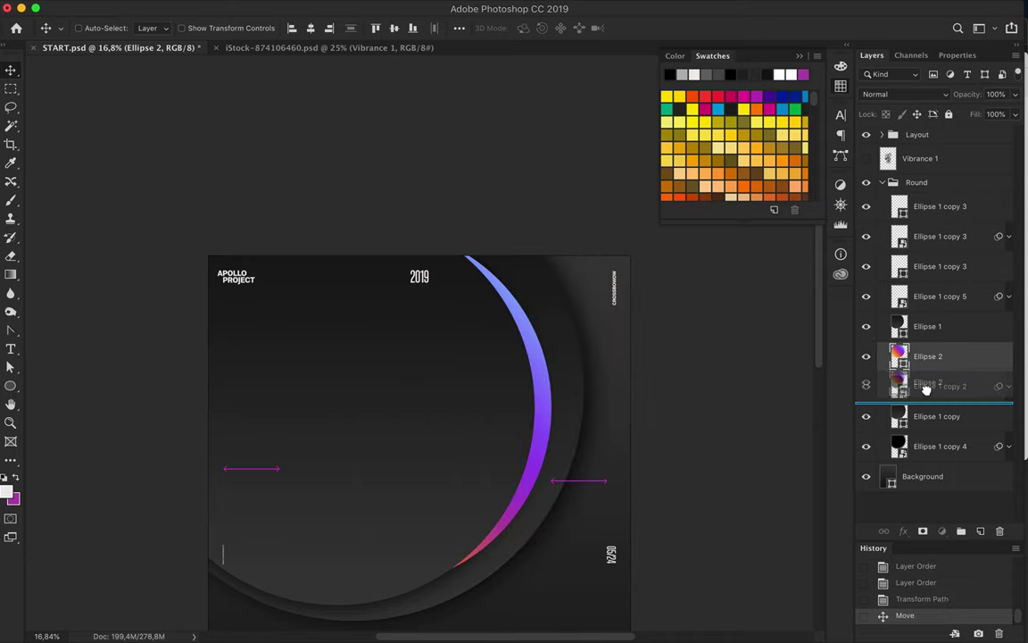
pyautogui.moveTo(547, 413); pyautogui.dragTo(551, 395)
# Step: Enlarge the gradient circle to about 6556 px as a thin rim, copying it onto the lower disc
pyautogui.hotkey('ctrl', 't')
pyautogui.moveTo(506, 355); pyautogui.dragTo(551, 214)
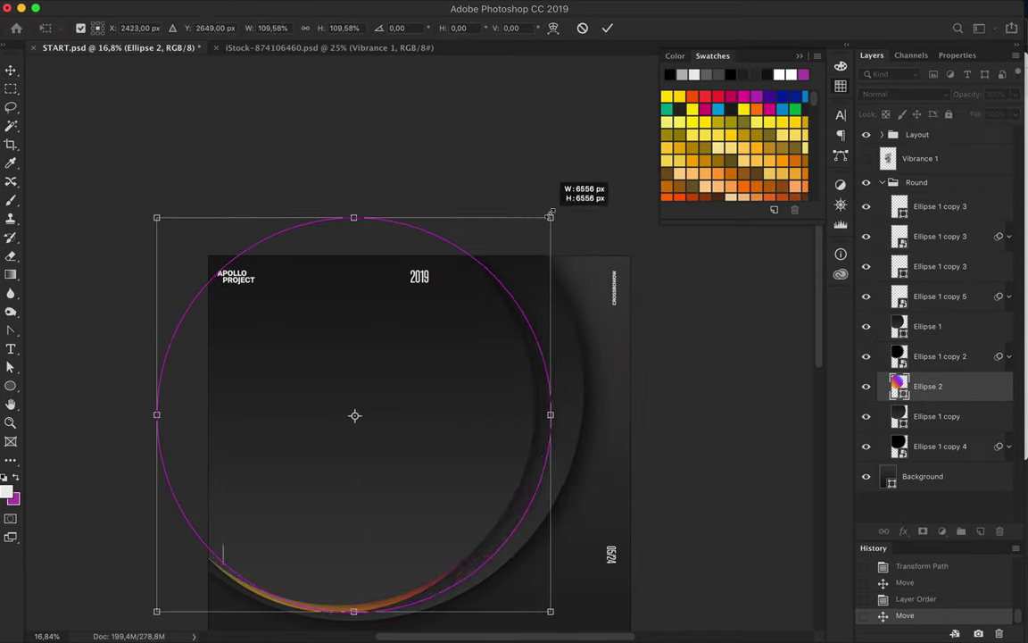
pyautogui.press('Return')
pyautogui.moveTo(538, 395); pyautogui.dragTo(623, 637)
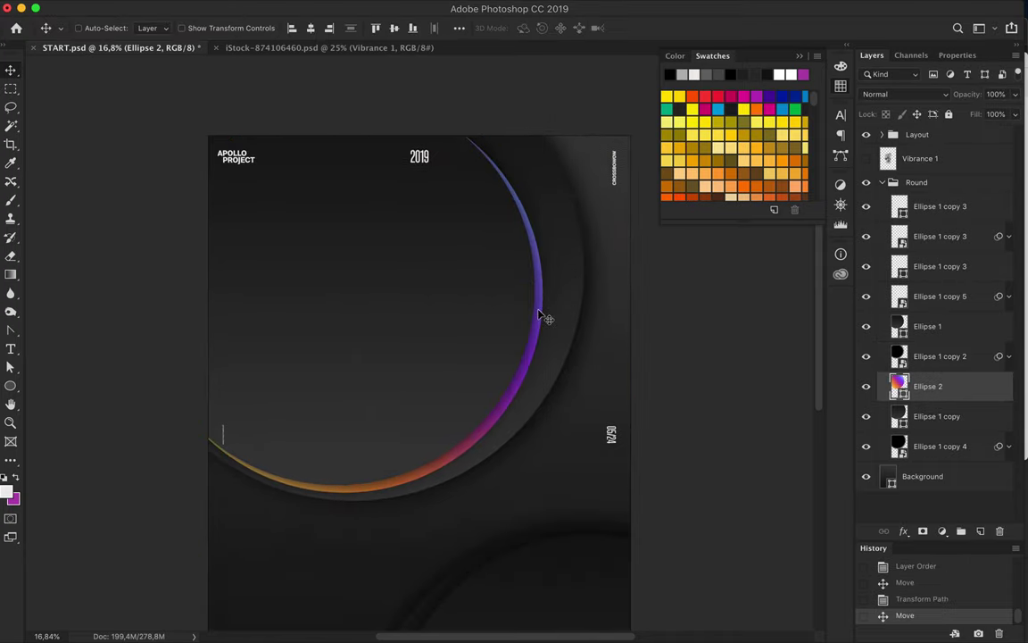
pyautogui.moveTo(929, 386)
pyautogui.mouseDown()
pyautogui.moveTo(896, 326)
pyautogui.moveTo(895, 355)
pyautogui.moveTo(933, 393)
pyautogui.moveTo(936, 455)
pyautogui.moveTo(929, 266)
pyautogui.mouseUp()
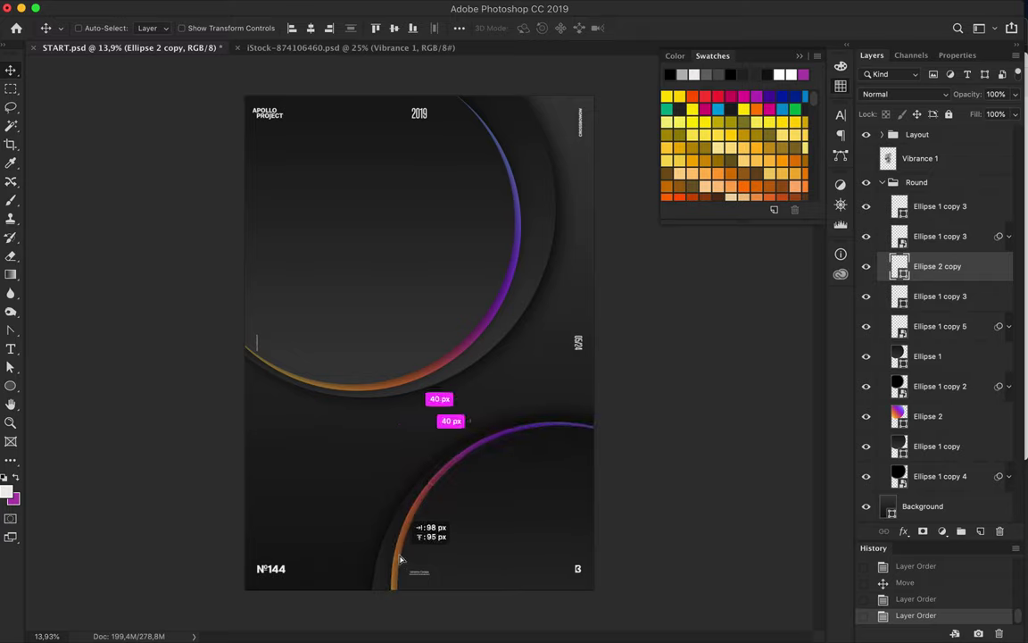
pyautogui.moveTo(401, 560); pyautogui.dragTo(403, 559)
# Step: Shrink a gradient circle copy to about half and stack it just above Background
pyautogui.click(882, 182)
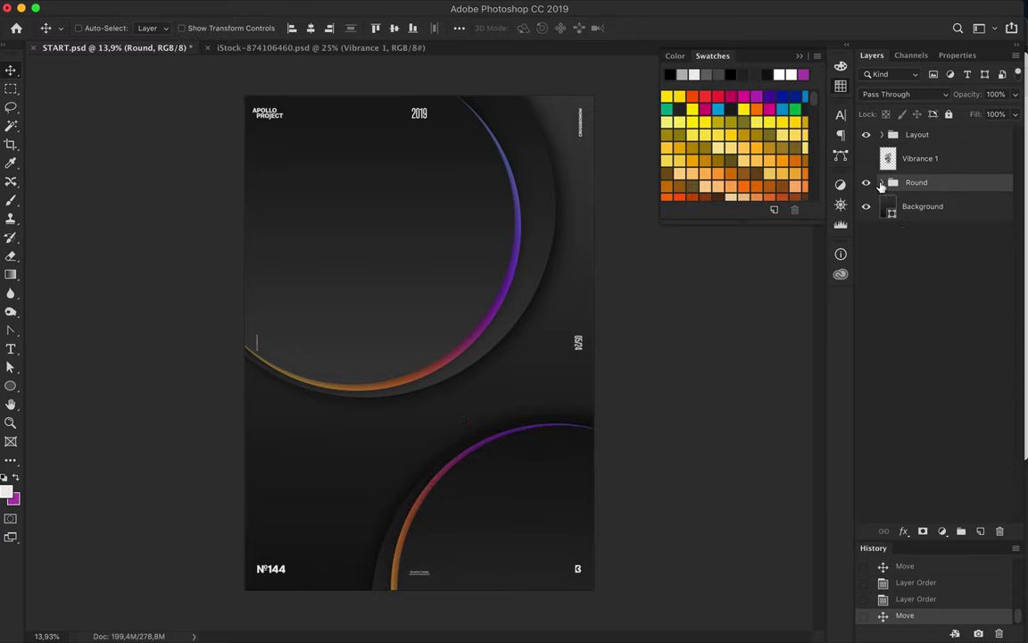
pyautogui.keyDown('ctrl'); pyautogui.click(430, 248); pyautogui.keyUp('ctrl')
pyautogui.hotkey('ctrl', 't')
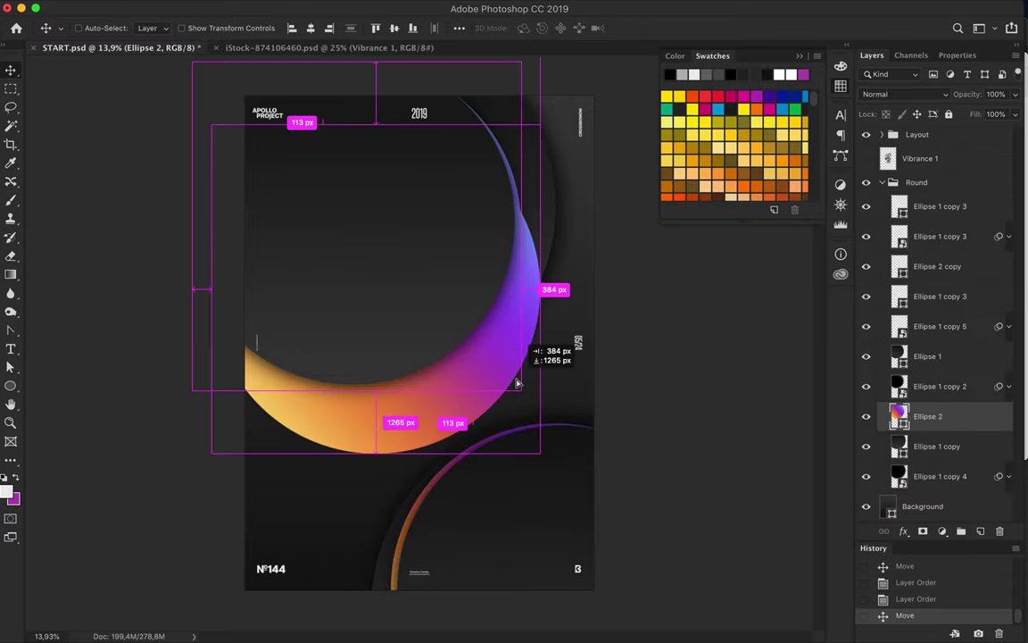
pyautogui.moveTo(539, 447)
pyautogui.mouseDown()
pyautogui.moveTo(389, 297)
pyautogui.moveTo(414, 468)
pyautogui.mouseUp()
pyautogui.press('Return')
pyautogui.moveTo(940, 416); pyautogui.dragTo(928, 491)
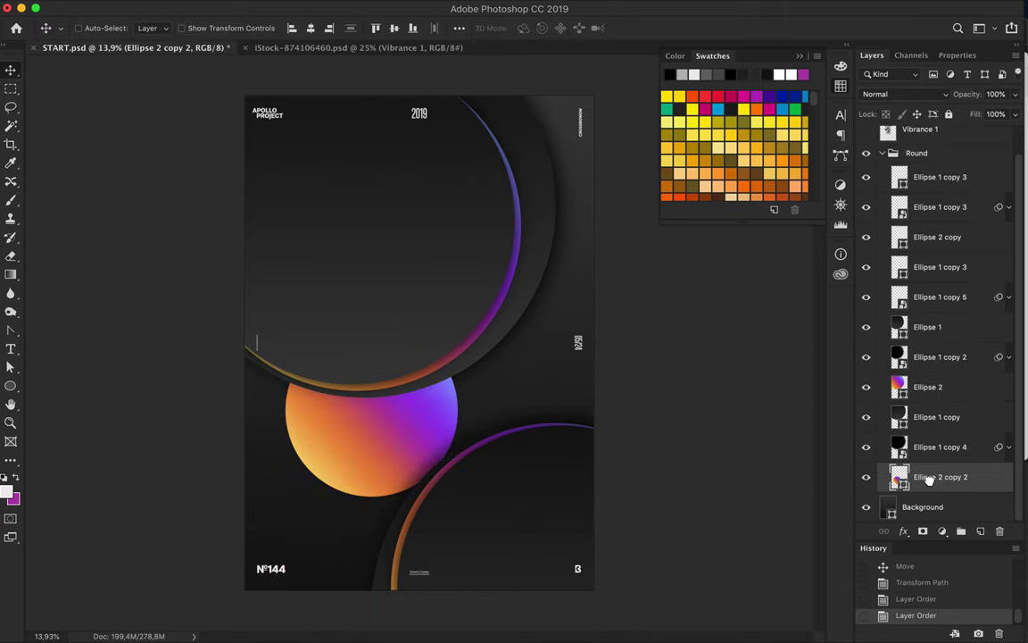
# Step: Apply Mosaic to the small circle, placing pixelated copies at the left and right edges
pyautogui.click(350, 8)
pyautogui.click(589, 299)
pyautogui.click(639, 223)
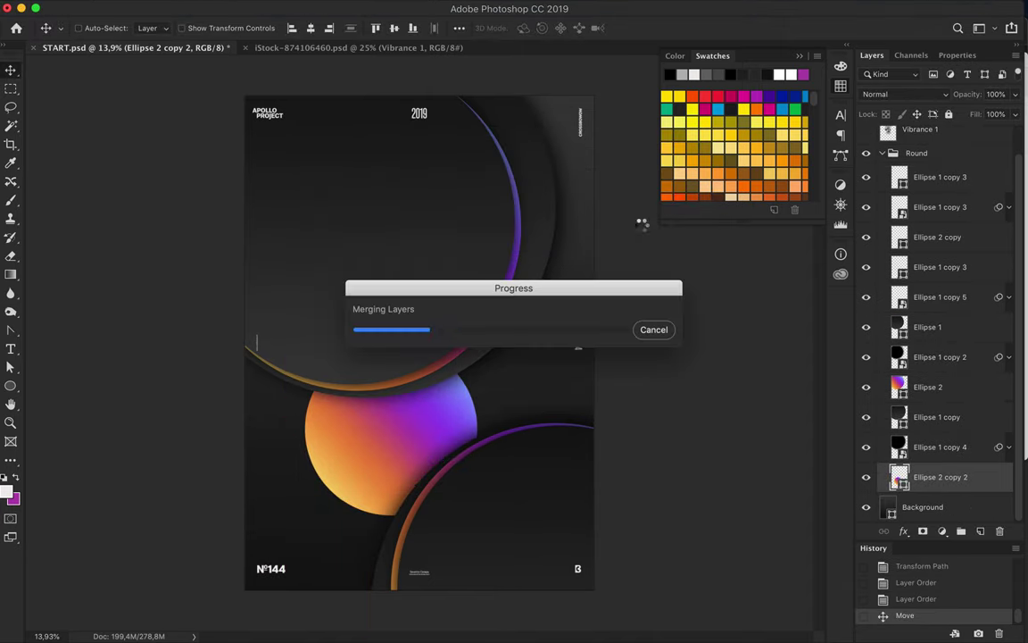
pyautogui.moveTo(397, 428); pyautogui.dragTo(277, 331)
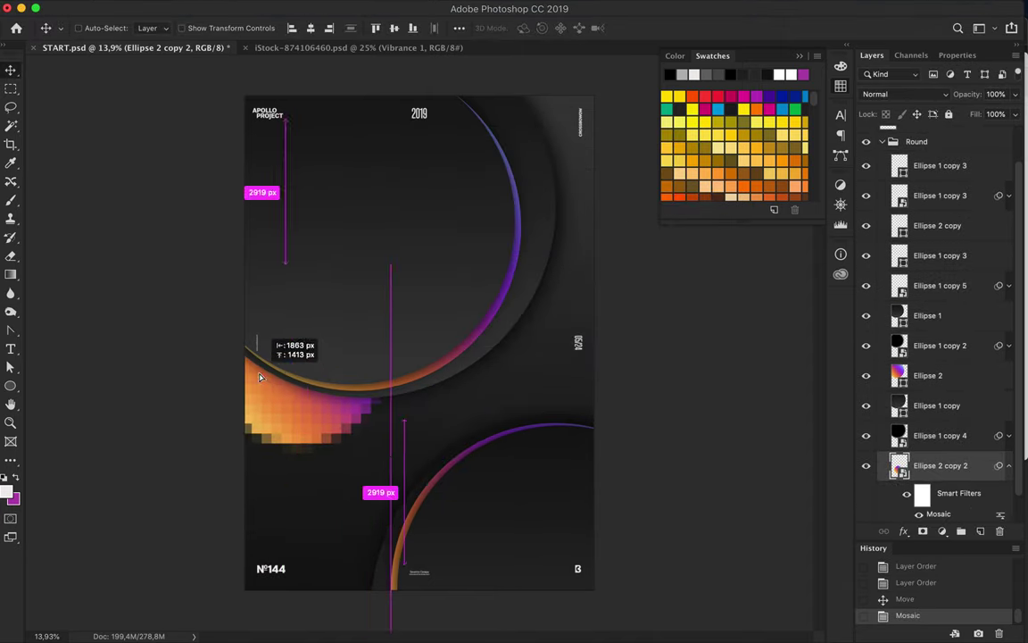
pyautogui.moveTo(515, 506); pyautogui.dragTo(564, 417)
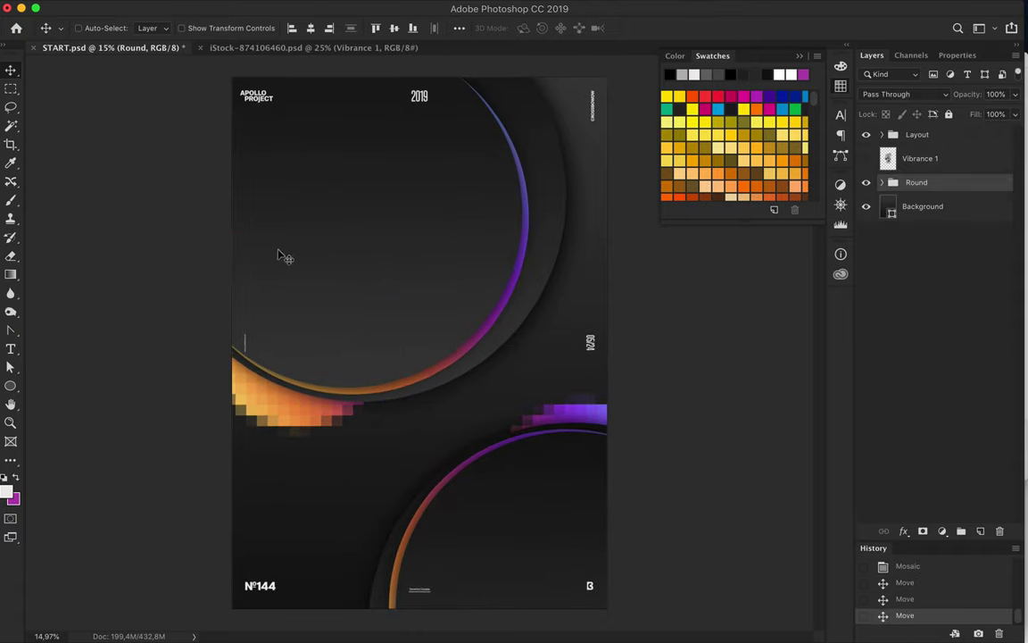
pyautogui.click(897, 166)
# Step: Try a lasso-copied face fragment, then undo it and clear the selection
pyautogui.press('l')
pyautogui.scroll(3, 446, 369)
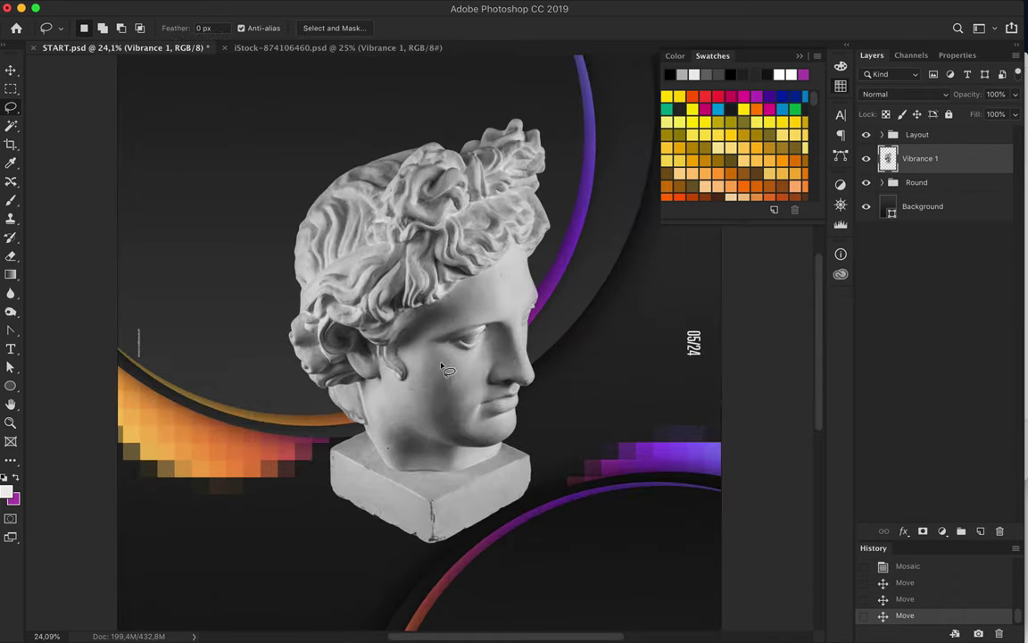
pyautogui.hotkey('ctrl', 'c')
pyautogui.hotkey('ctrl', 'v')
pyautogui.press('v')
pyautogui.moveTo(437, 313); pyautogui.dragTo(482, 71)
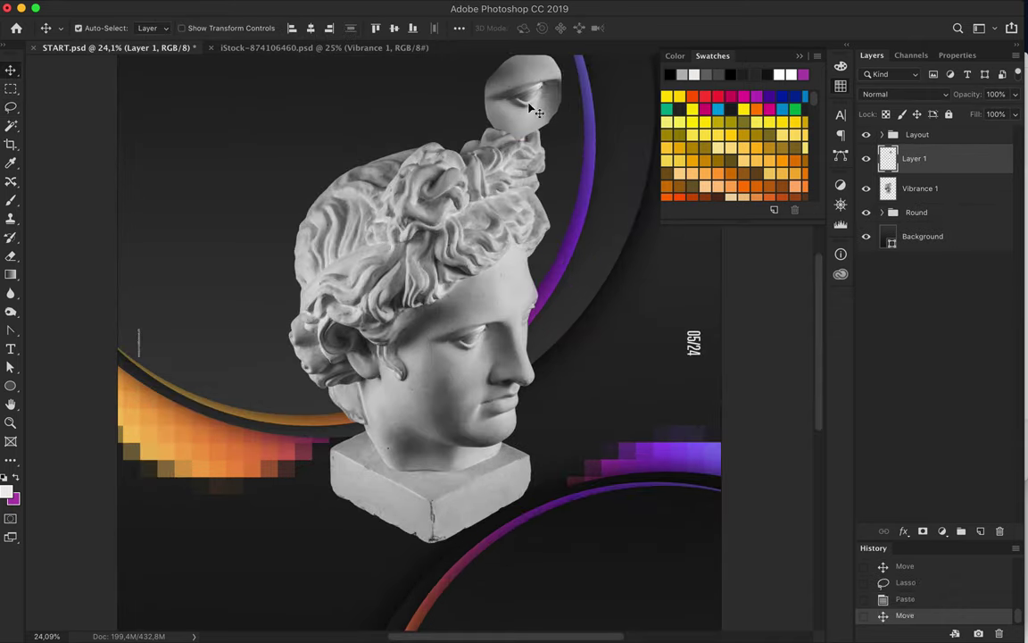
pyautogui.hotkey('ctrl', 'z')
pyautogui.hotkey('ctrl', 'z')
pyautogui.press('m')
pyautogui.hotkey('ctrl', 'd')
pyautogui.press('p')
pyautogui.click(88, 27)
# Step: Cut the eye into Layer 1 with the Pen tool and lift it near the poster top
pyautogui.click(429, 343)
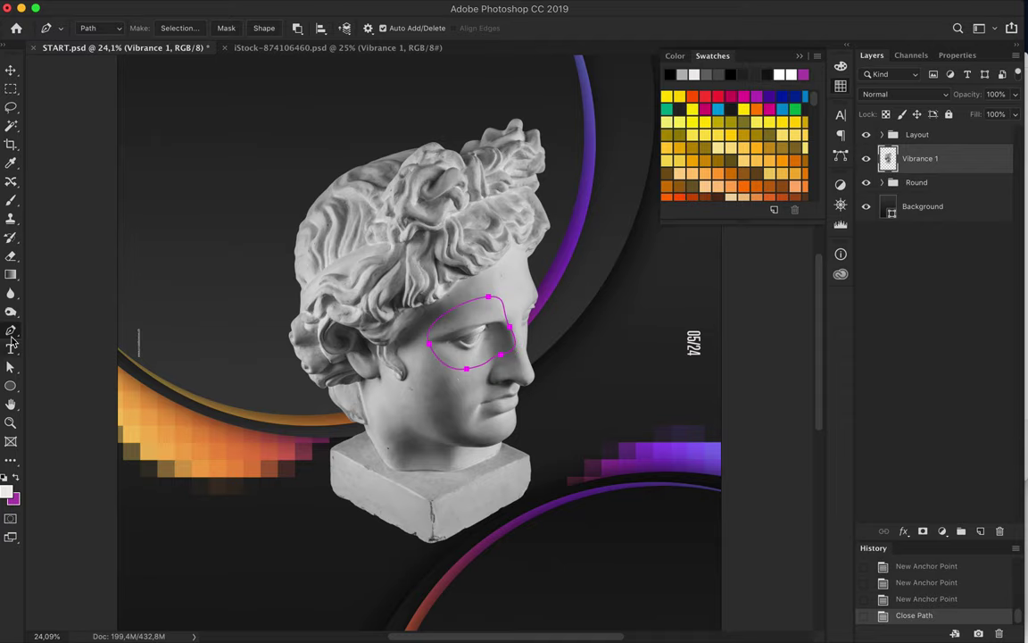
pyautogui.press('p')
pyautogui.click(210, 27)
pyautogui.click(546, 246)
pyautogui.hotkey('ctrl', 'c')
pyautogui.hotkey('ctrl', 'v')
pyautogui.press('v')
pyautogui.moveTo(469, 331); pyautogui.dragTo(523, 111)
pyautogui.keyDown('ctrl'); pyautogui.click(495, 294); pyautogui.keyUp('ctrl')
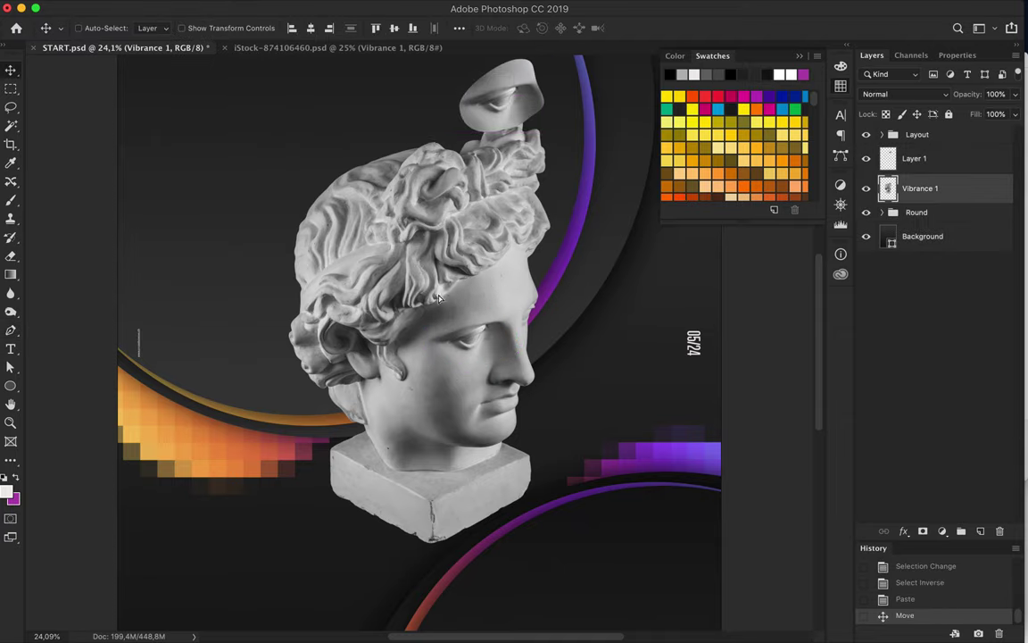
pyautogui.moveTo(495, 295); pyautogui.dragTo(410, 328)
# Step: Cut the top of the hair into Layer 2, shifting it up-left and the head right
pyautogui.press('p')
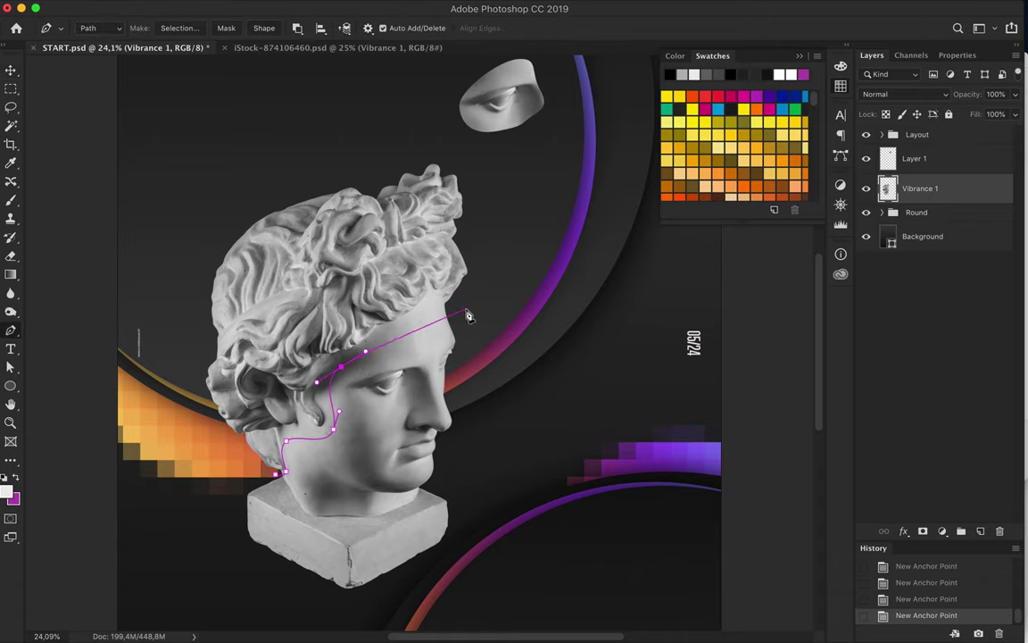
pyautogui.click(235, 472)
pyautogui.click(179, 28)
pyautogui.press('Return')
pyautogui.hotkey('ctrl', 'shift', 'i')
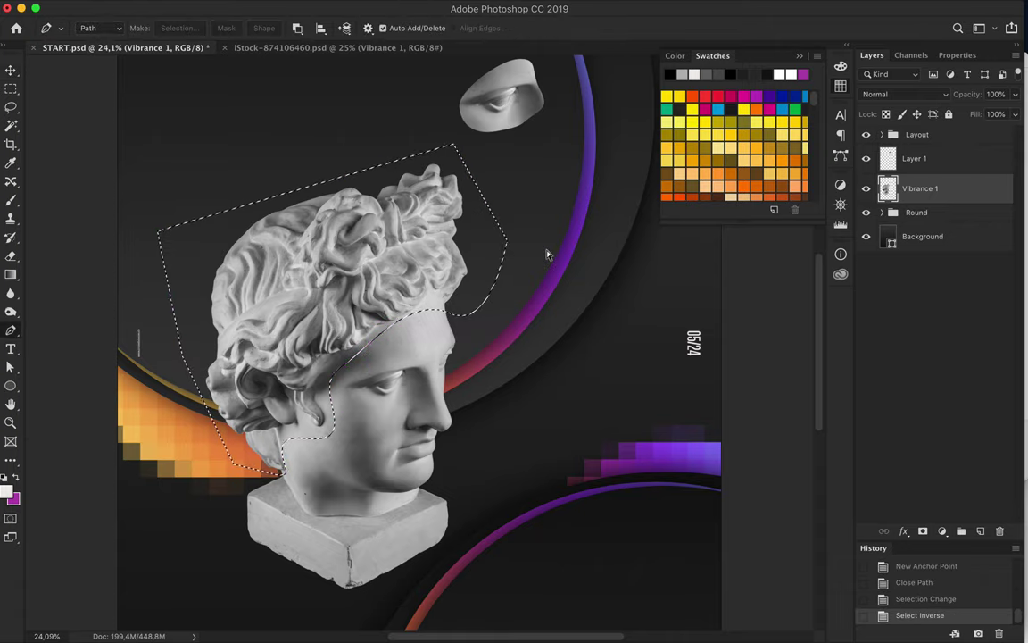
pyautogui.hotkey('ctrl', 'c')
pyautogui.hotkey('ctrl', 'v')
pyautogui.press('v')
pyautogui.moveTo(357, 267); pyautogui.dragTo(295, 178)
pyautogui.moveTo(326, 411); pyautogui.dragTo(527, 459)
pyautogui.hotkey('ctrl', '0')
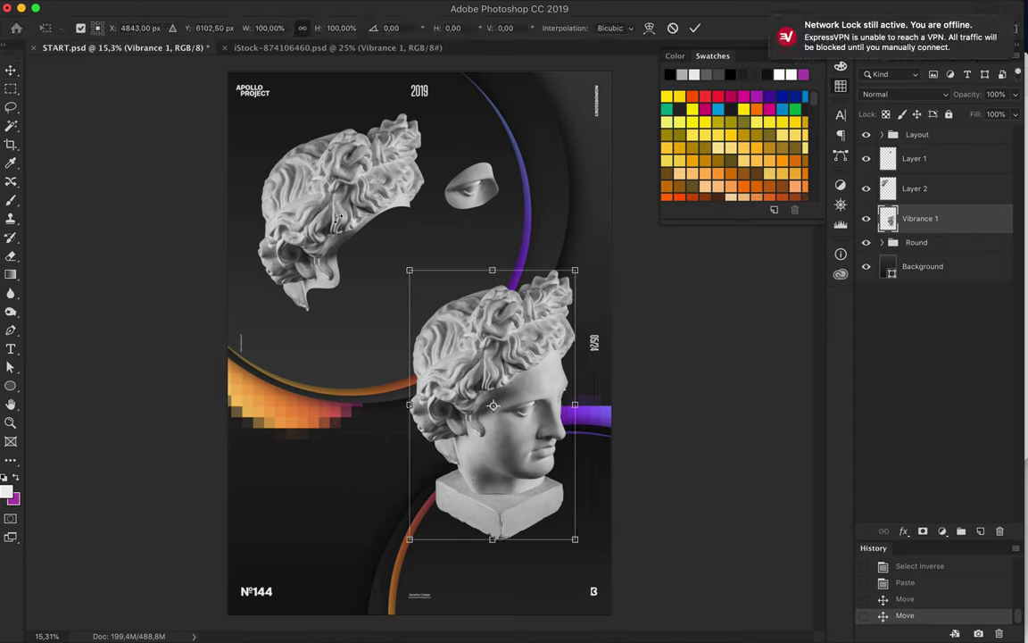
# Step: Duplicate the hair fragment layer and paint the copy solid black
pyautogui.keyDown('ctrl'); pyautogui.click(365, 239); pyautogui.keyUp('ctrl')
pyautogui.moveTo(364, 240); pyautogui.dragTo(371, 223)
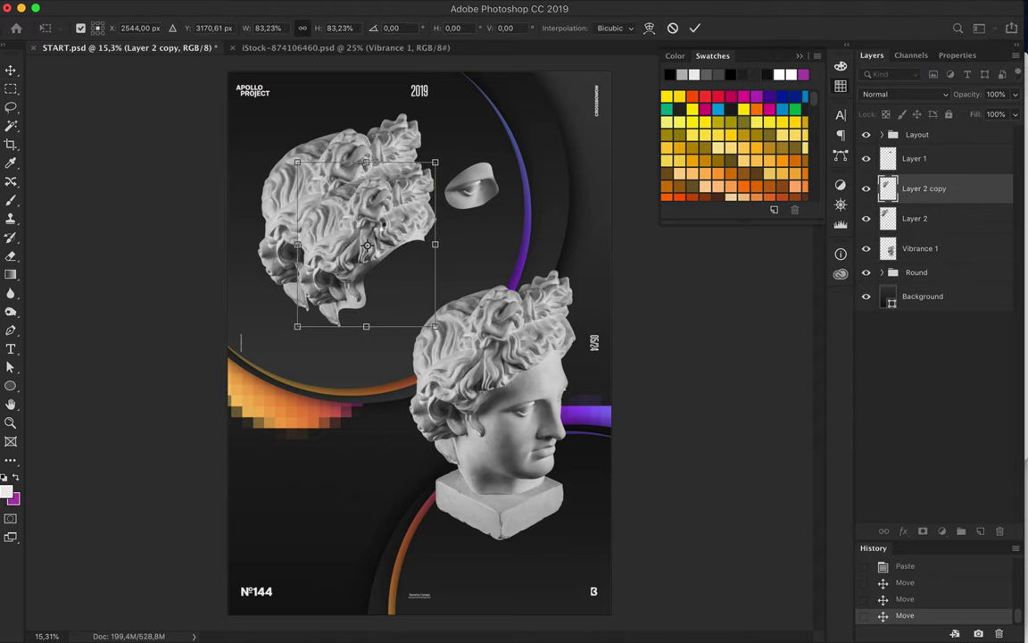
pyautogui.hotkey('ctrl', 'z')
pyautogui.hotkey('ctrl', 'z')
pyautogui.click(915, 188)
pyautogui.hotkey('ctrl', 'j')
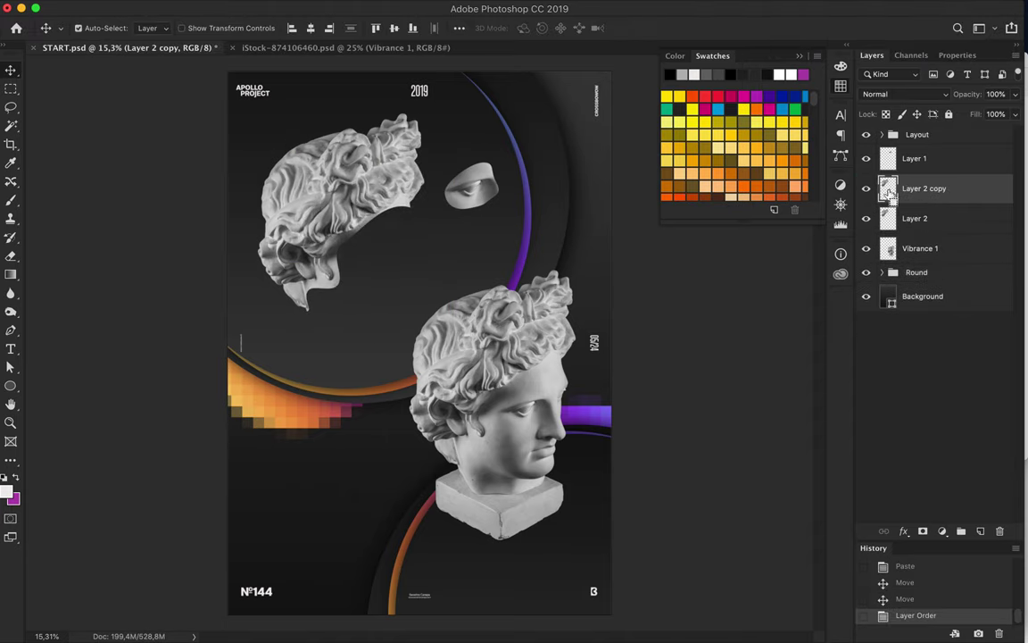
pyautogui.keyDown('ctrl'); pyautogui.click(888, 188); pyautogui.keyUp('ctrl')
pyautogui.press('b')
pyautogui.moveTo(384, 134)
pyautogui.mouseDown()
pyautogui.moveTo(294, 267)
pyautogui.moveTo(268, 241)
pyautogui.mouseUp()
pyautogui.hotkey('ctrl', 'd')
pyautogui.press('v')
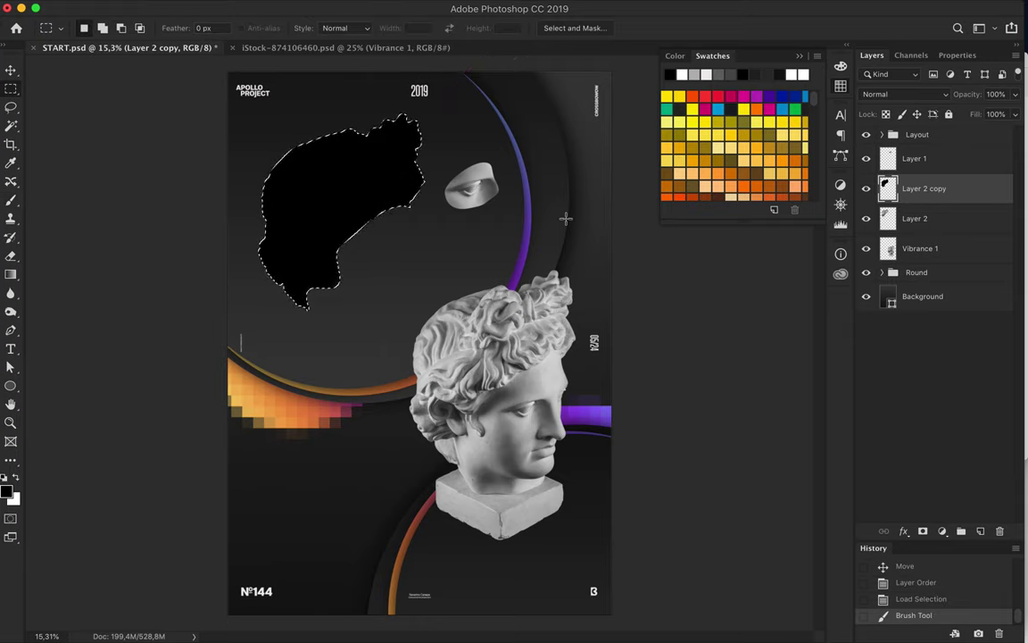
# Step: Gaussian-blur the black copy and move it below the hair as a soft shadow
pyautogui.press('m')
pyautogui.click(351, 7)
pyautogui.click(589, 234)
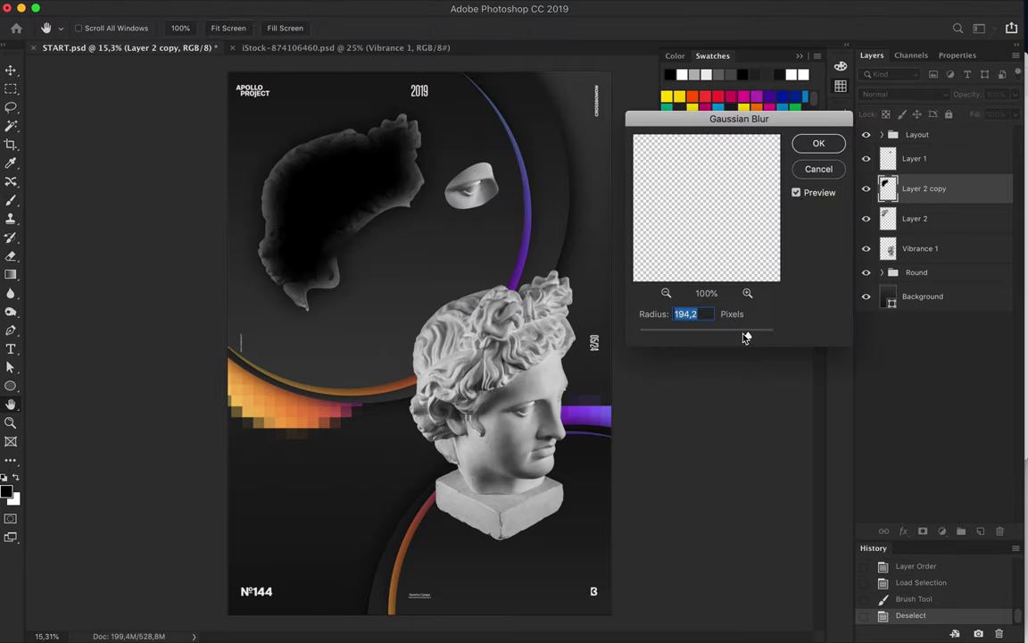
pyautogui.press('Return')
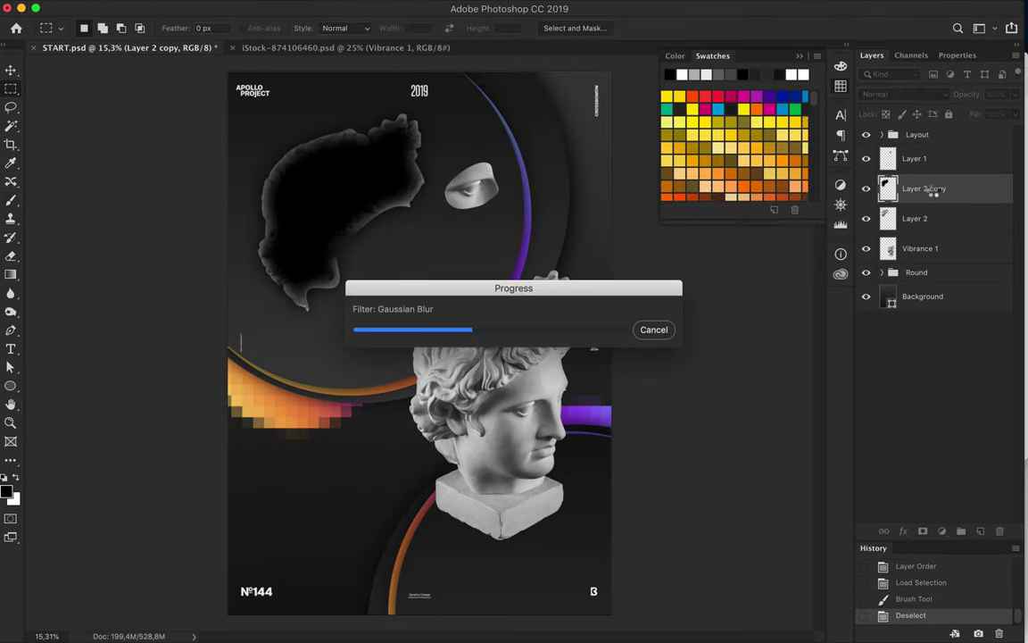
pyautogui.hotkey('ctrl', '[')
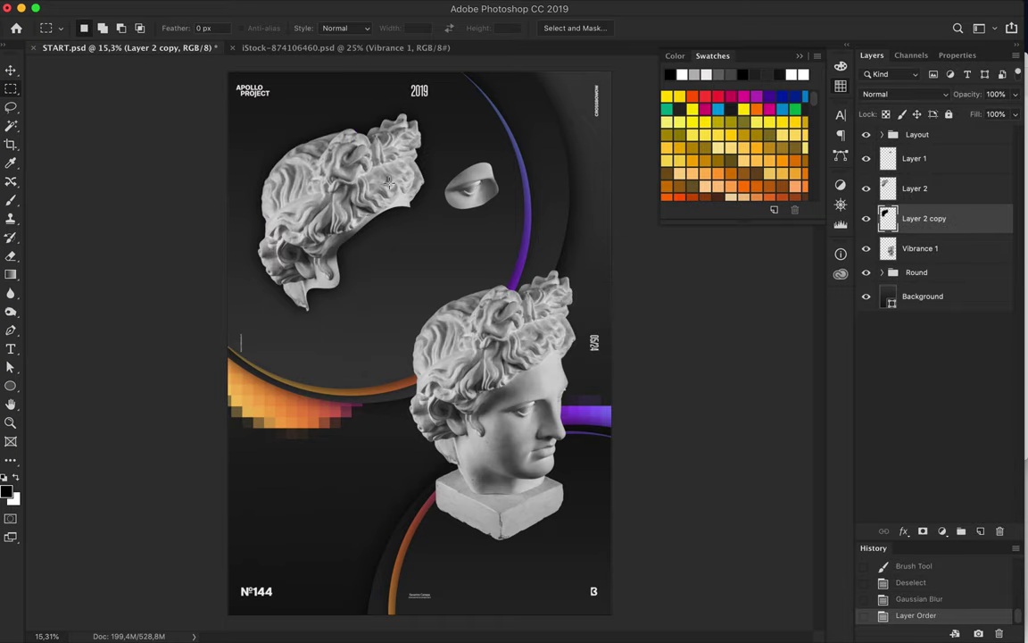
# Step: Make two smaller copies of the hair and shadow, the first at about 80%, the second shifted right
pyautogui.hotkey('ctrl', 'j')
pyautogui.hotkey('ctrl', 't')
pyautogui.moveTo(269, 113); pyautogui.dragTo(271, 128)
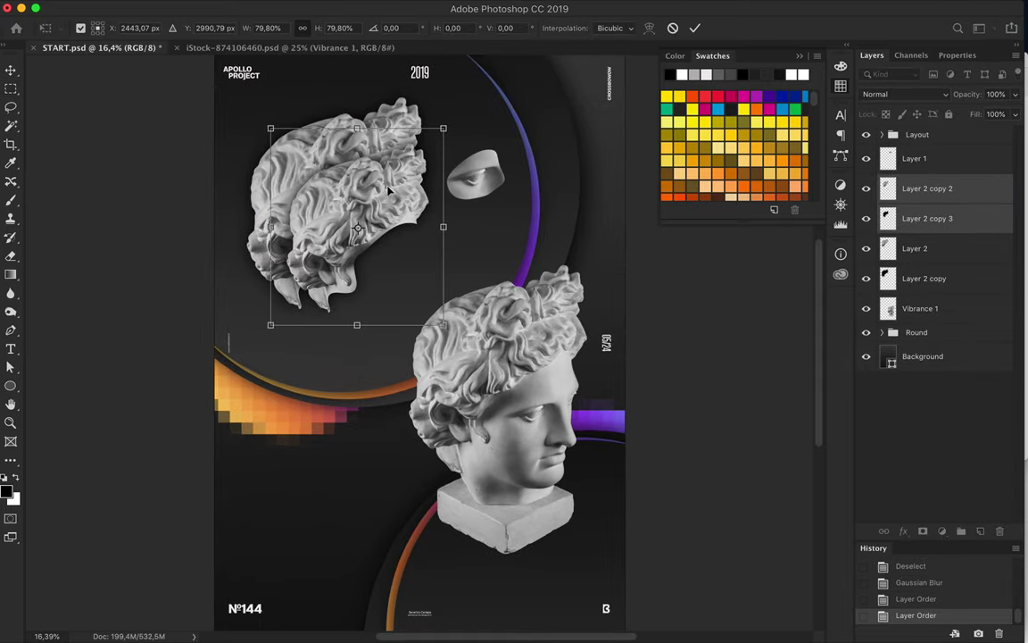
pyautogui.press('Return')
pyautogui.hotkey('ctrl', 'j')
pyautogui.hotkey('ctrl', 't')
pyautogui.moveTo(270, 127); pyautogui.dragTo(313, 176)
pyautogui.press('Return')
# Step: Spread the hair copies into a stepped row and group all the hair layers
pyautogui.moveTo(928, 204); pyautogui.dragTo(919, 353)
pyautogui.click(927, 188)
pyautogui.keyDown('shift'); pyautogui.click(927, 219); pyautogui.keyUp('shift')
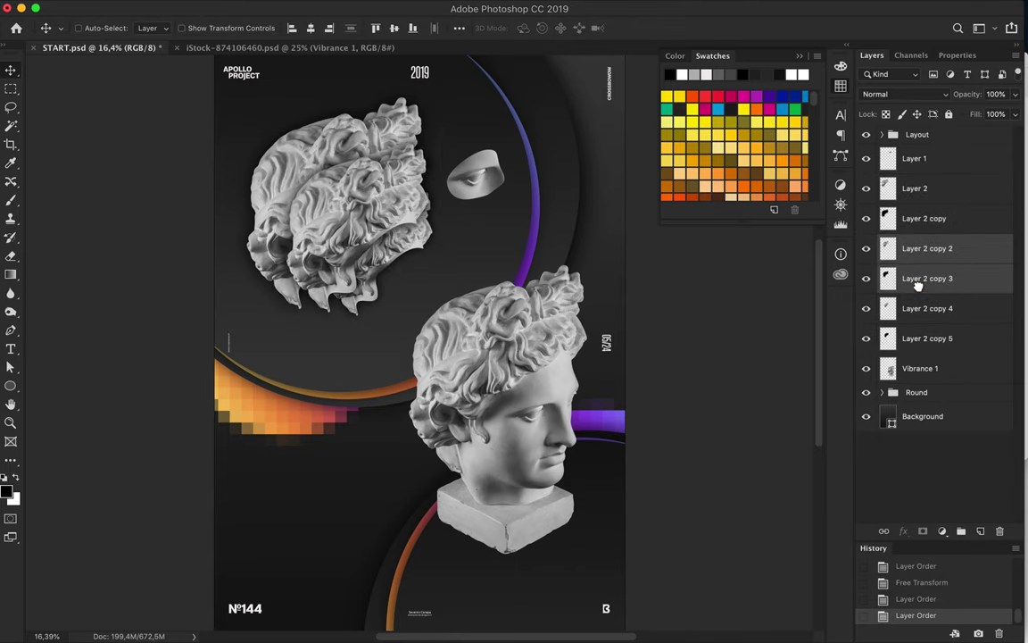
pyautogui.moveTo(927, 219); pyautogui.dragTo(920, 291)
pyautogui.hotkey('ctrl', 'z')
pyautogui.hotkey('ctrl', 'z')
pyautogui.moveTo(379, 250)
pyautogui.mouseDown()
pyautogui.moveTo(392, 223)
pyautogui.moveTo(448, 225)
pyautogui.mouseUp()
pyautogui.keyDown('shift'); pyautogui.click(924, 338); pyautogui.keyUp('shift')
pyautogui.hotkey('ctrl', 'g')
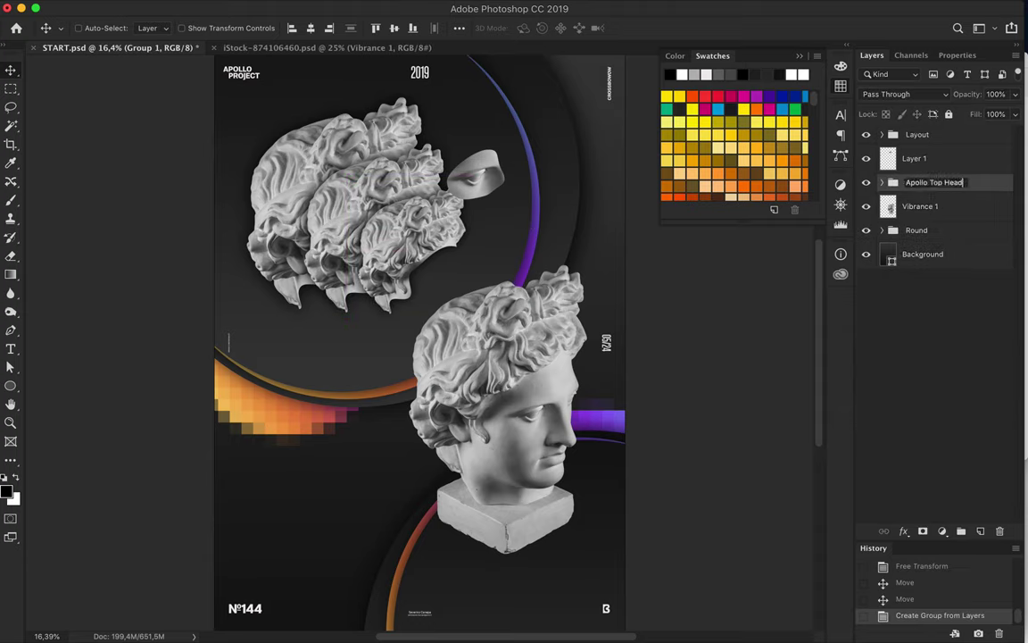
# Step: Name the group Apollo Top Head, move the eye fragment onto the head, and hide the statue
pyautogui.click(914, 158)
pyautogui.moveTo(480, 176); pyautogui.dragTo(460, 286)
pyautogui.click(869, 212)
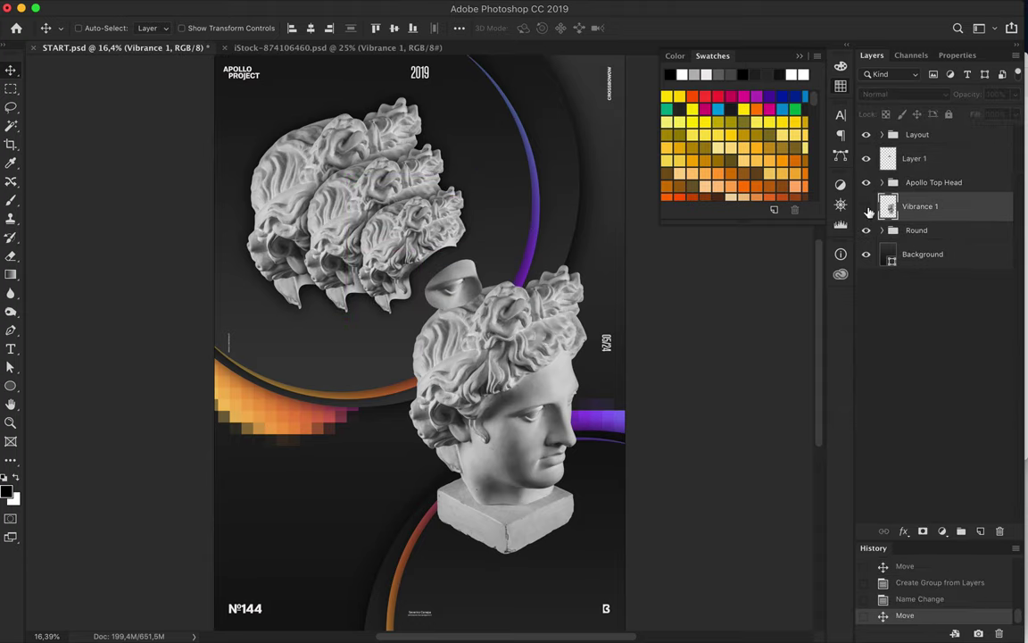
pyautogui.click(914, 158)
# Step: Duplicate the eye fragment, make the copy a blurred black shadow, and place it underneath
pyautogui.hotkey('ctrl', 'j')
pyautogui.moveTo(437, 268); pyautogui.dragTo(464, 285)
pyautogui.press('v')
pyautogui.press('m')
pyautogui.hotkey('ctrl', 'd')
pyautogui.hotkey('ctrl', 'f')
pyautogui.moveTo(924, 158); pyautogui.dragTo(924, 198)
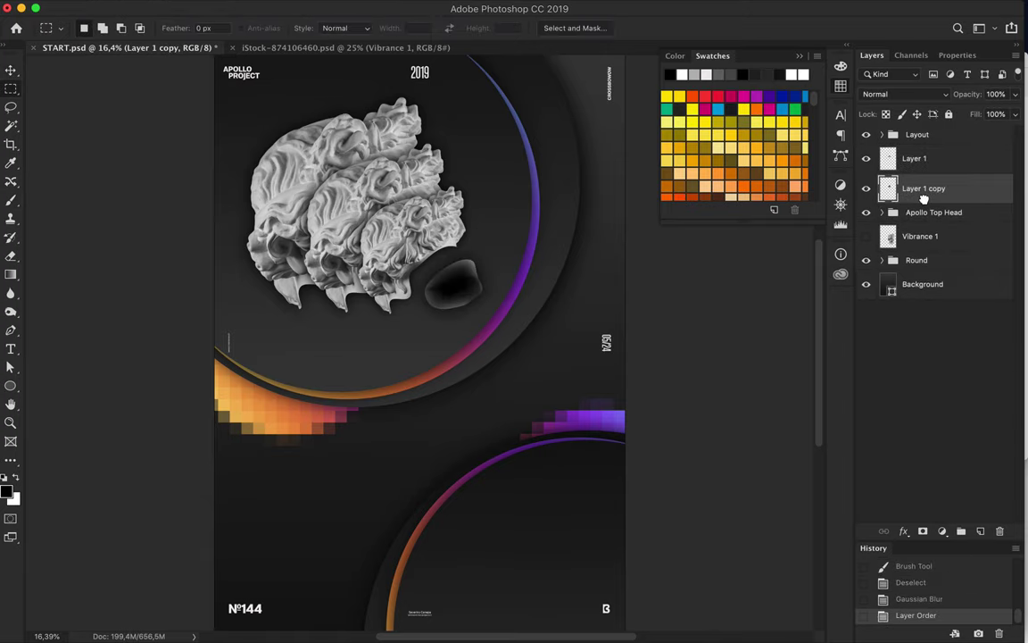
# Step: Merge the eye shadow copy down into Layer 1
pyautogui.keyDown('shift'); pyautogui.click(950, 158); pyautogui.keyUp('shift')
pyautogui.hotkey('ctrl', 'e')
pyautogui.press('v')
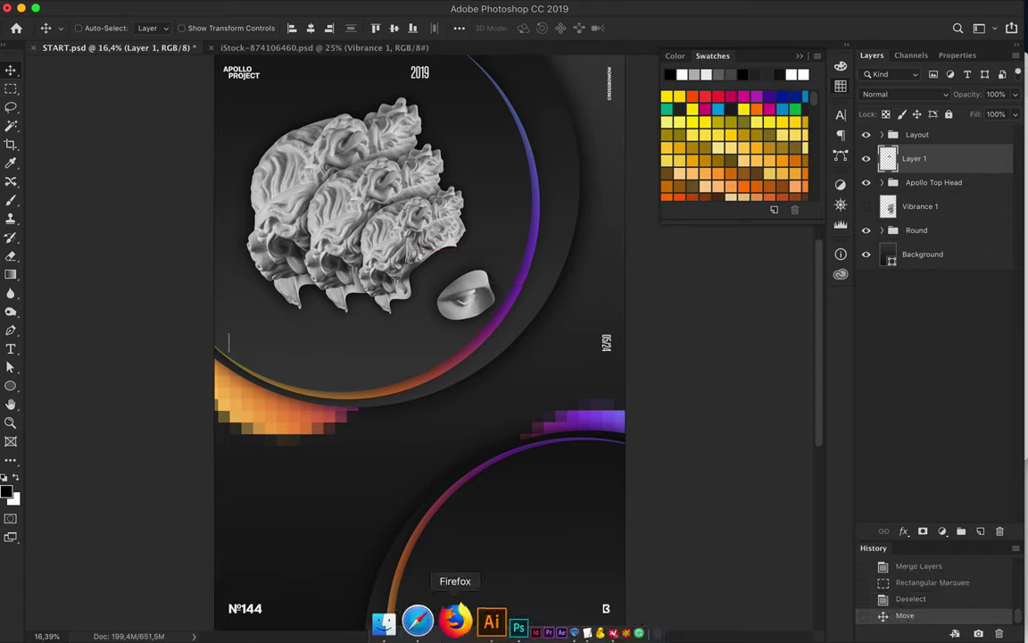
# Step: Switch to Illustrator and place the first Pen point of a new curve
pyautogui.click(490, 619)
pyautogui.press('p')
pyautogui.click(659, 261)
# Step: Draw two smooth curves with the Pen tool, one above the other
pyautogui.moveTo(682, 291); pyautogui.dragTo(725, 263)
pyautogui.moveTo(754, 213); pyautogui.dragTo(794, 246)
pyautogui.press('Escape')
pyautogui.moveTo(644, 360); pyautogui.dragTo(677, 415)
pyautogui.moveTo(755, 417); pyautogui.dragTo(795, 411)
pyautogui.moveTo(806, 333); pyautogui.dragTo(776, 321)
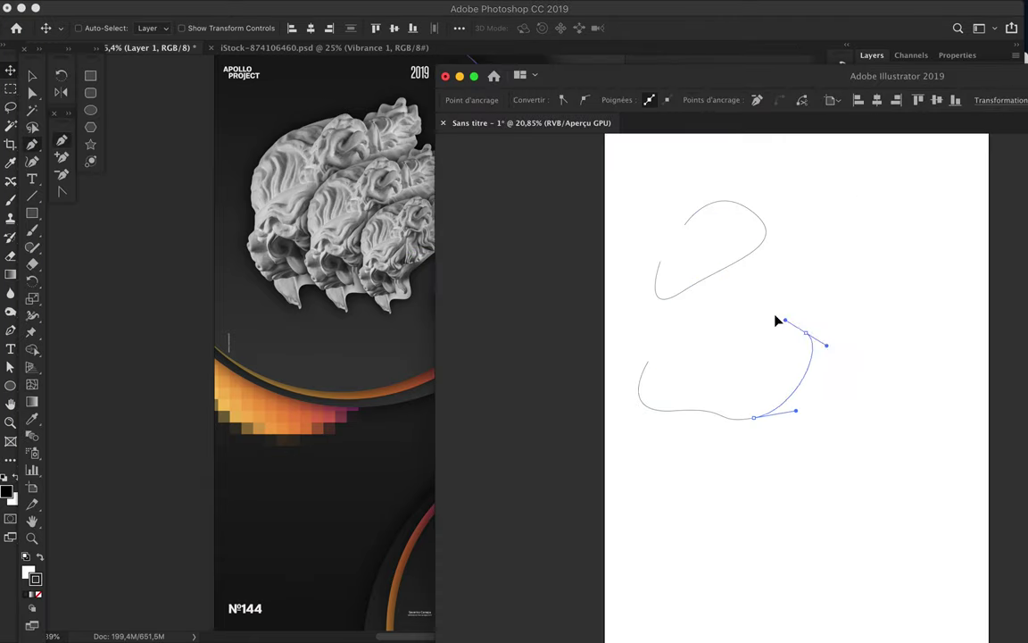
# Step: Set Blend Options to 200 specified steps and blend the two curves
pyautogui.doubleClick(32, 435)
pyautogui.click(740, 133)
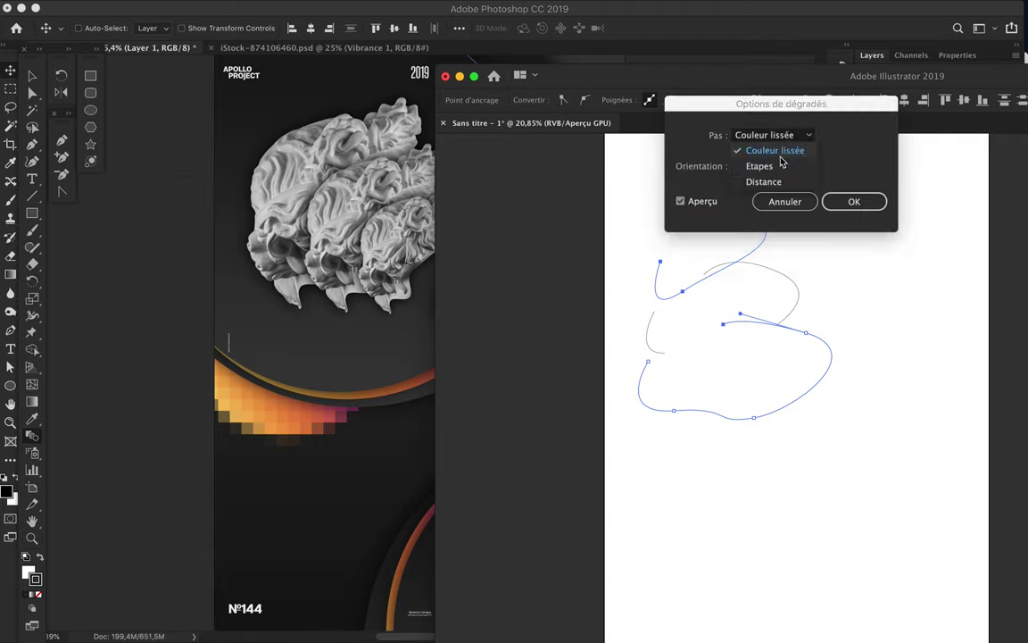
pyautogui.click(727, 163)
pyautogui.write('200')
pyautogui.press('Return')
pyautogui.hotkey('ctrl', 'alt', 'b')
# Step: Reshape the blend's source curves by dragging anchors, rechecking the blend settings
pyautogui.moveTo(656, 210); pyautogui.dragTo(666, 211)
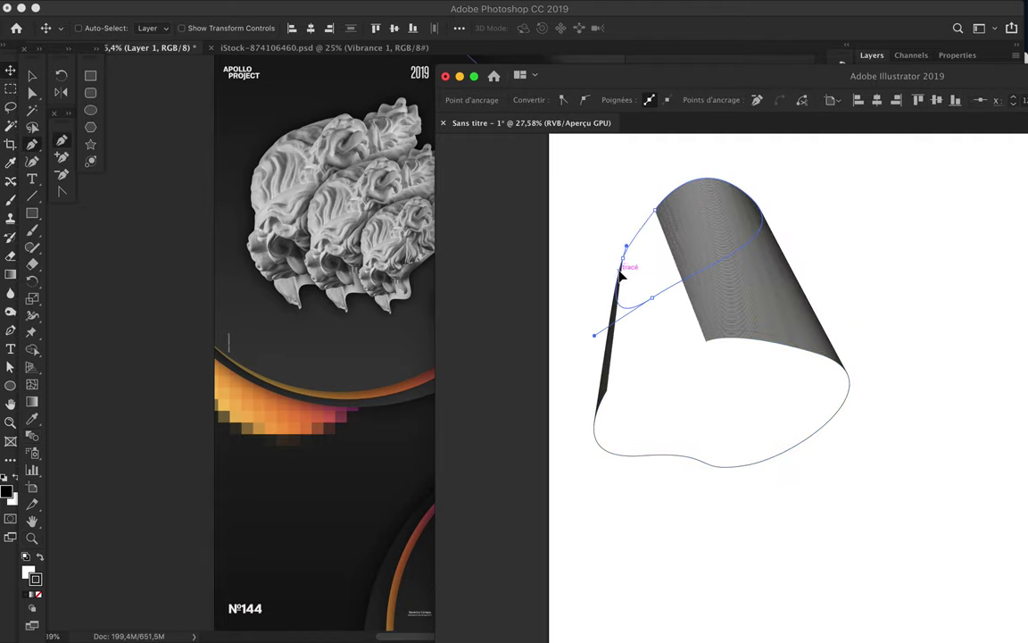
pyautogui.moveTo(705, 339); pyautogui.dragTo(702, 326)
pyautogui.doubleClick(32, 436)
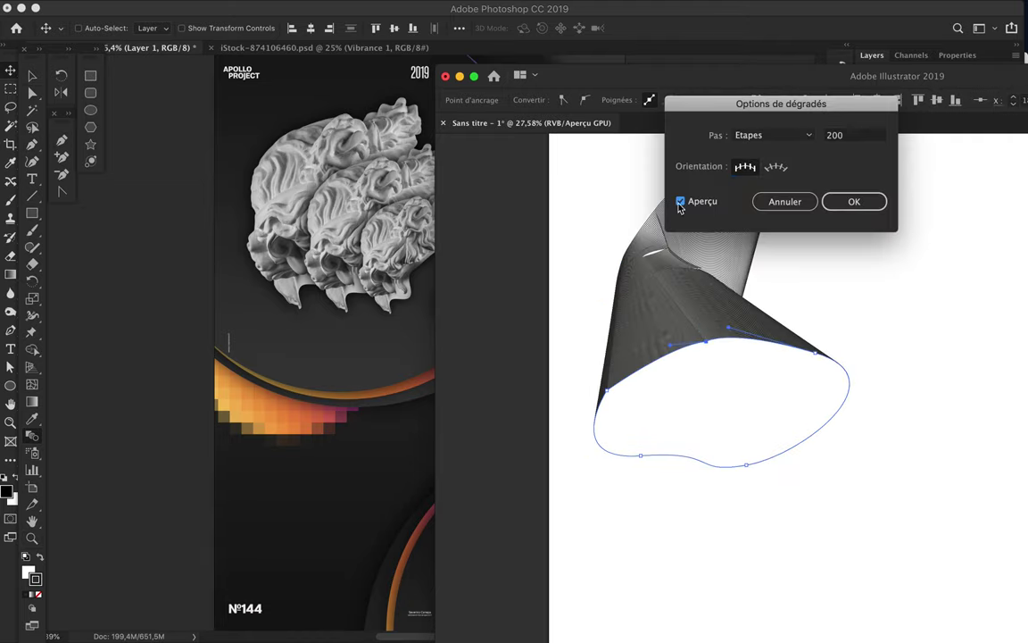
pyautogui.click(849, 201)
pyautogui.moveTo(642, 455)
pyautogui.mouseDown()
pyautogui.moveTo(648, 505)
pyautogui.moveTo(711, 486)
pyautogui.moveTo(670, 292)
pyautogui.mouseUp()
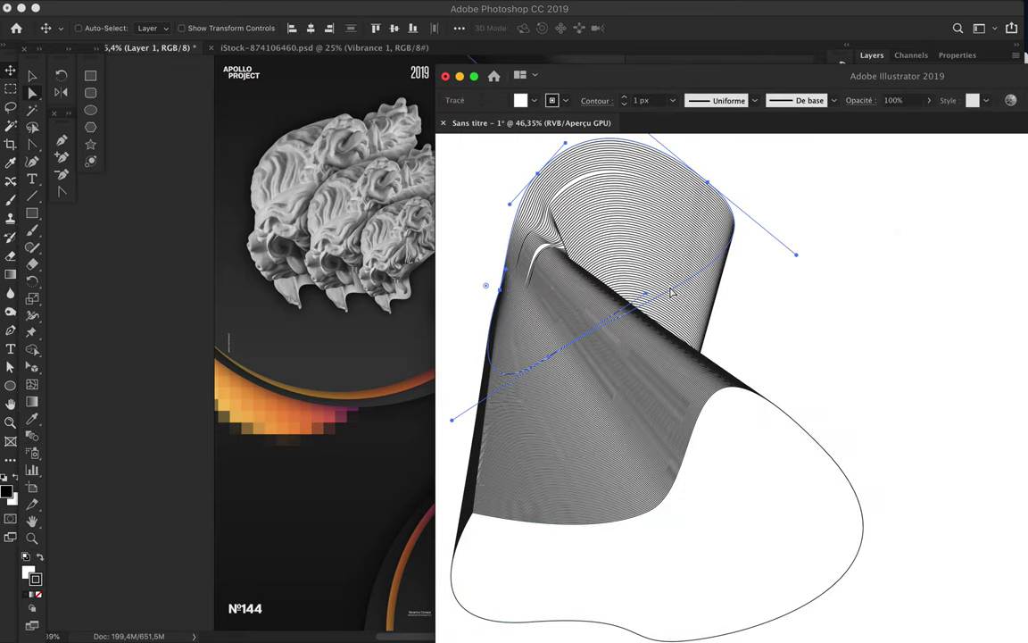
# Step: Move the bottom curve down-right and pull the top curve into a cone shape
pyautogui.press('super+shift+a')
pyautogui.press('super+minus')
pyautogui.press('super+minus')
pyautogui.moveTo(678, 488); pyautogui.dragTo(737, 542)
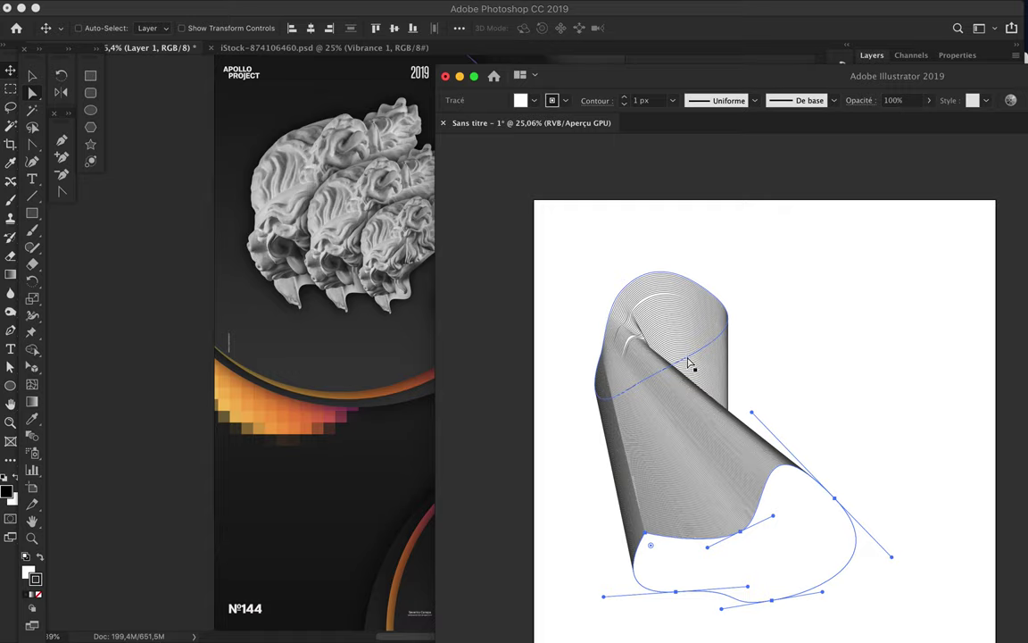
pyautogui.moveTo(670, 292); pyautogui.dragTo(665, 257)
pyautogui.moveTo(672, 319); pyautogui.dragTo(823, 491)
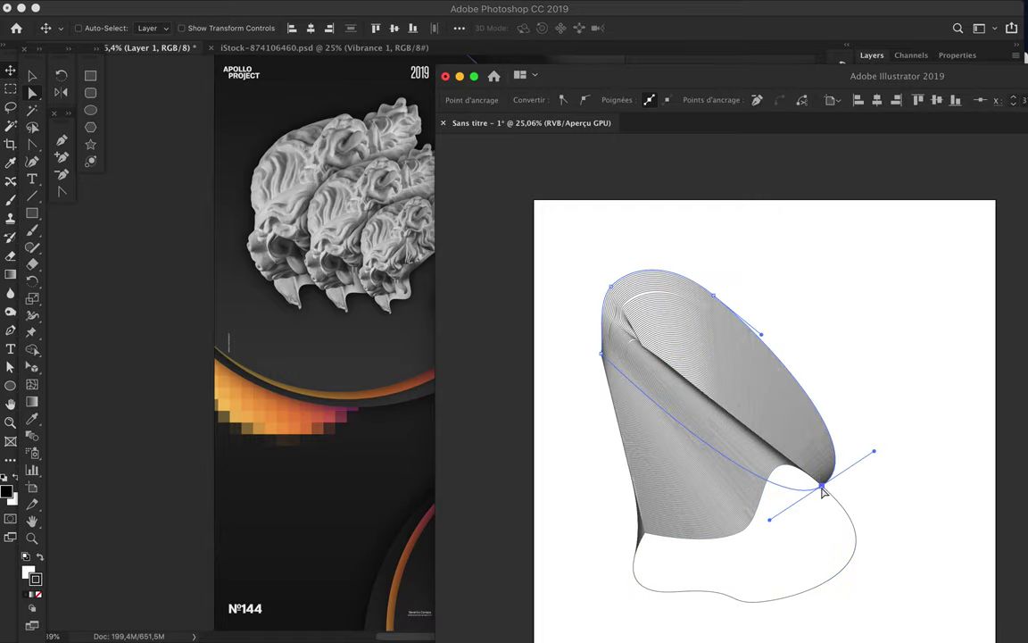
# Step: Fold the top of the blend by pulling anchors, then return to the Photoshop poster
pyautogui.scroll(5, 717, 304)
pyautogui.scroll(-6, 635, 451)
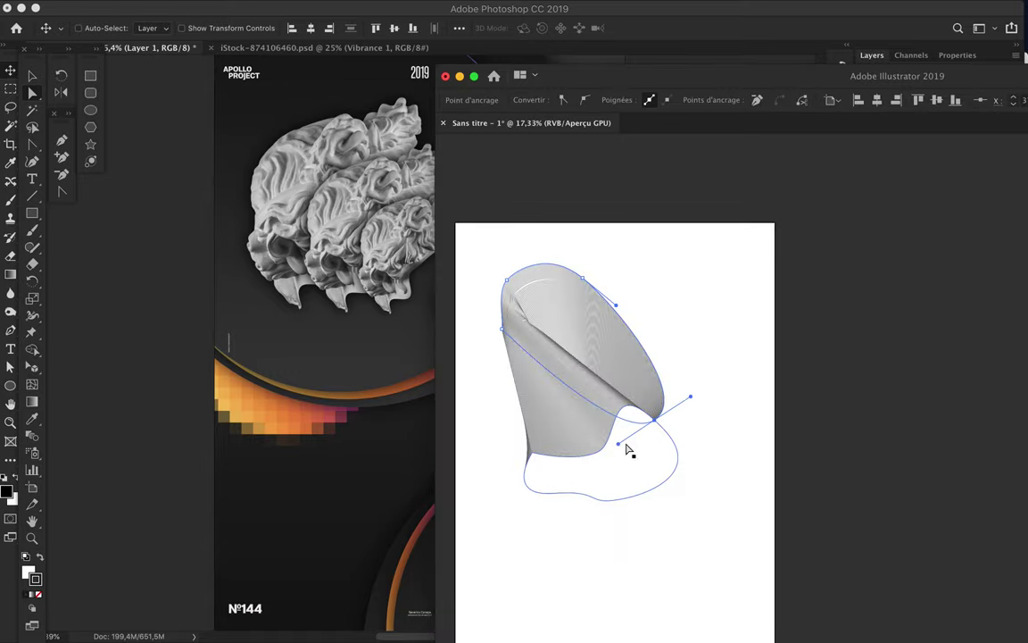
pyautogui.scroll(3, 503, 337)
pyautogui.scroll(2, 705, 308)
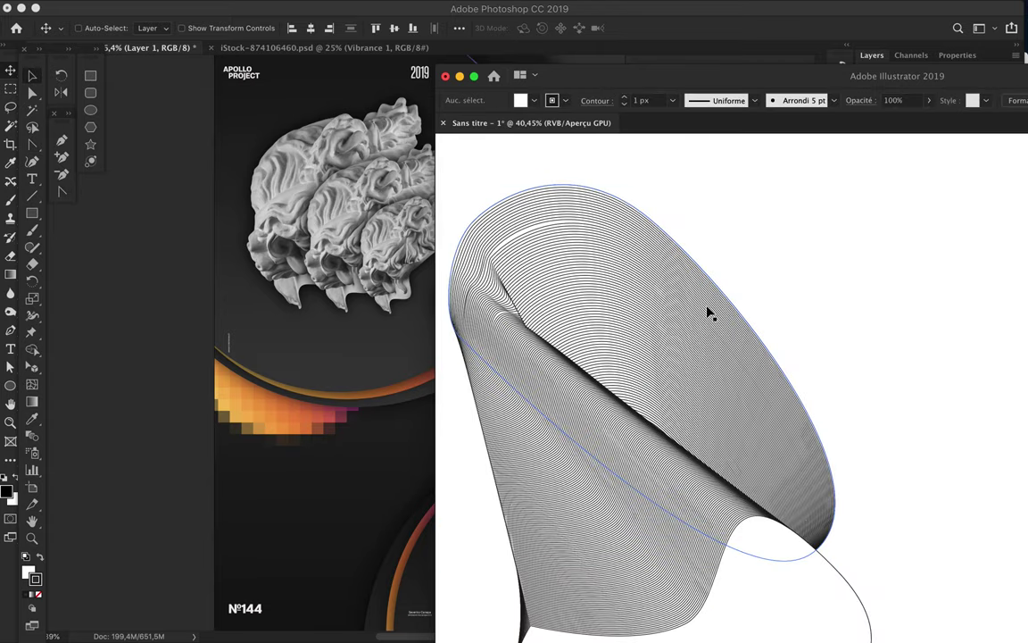
pyautogui.scroll(-2, 701, 357)
pyautogui.moveTo(727, 294)
pyautogui.mouseDown()
pyautogui.moveTo(629, 280)
pyautogui.moveTo(730, 271)
pyautogui.moveTo(736, 257)
pyautogui.mouseUp()
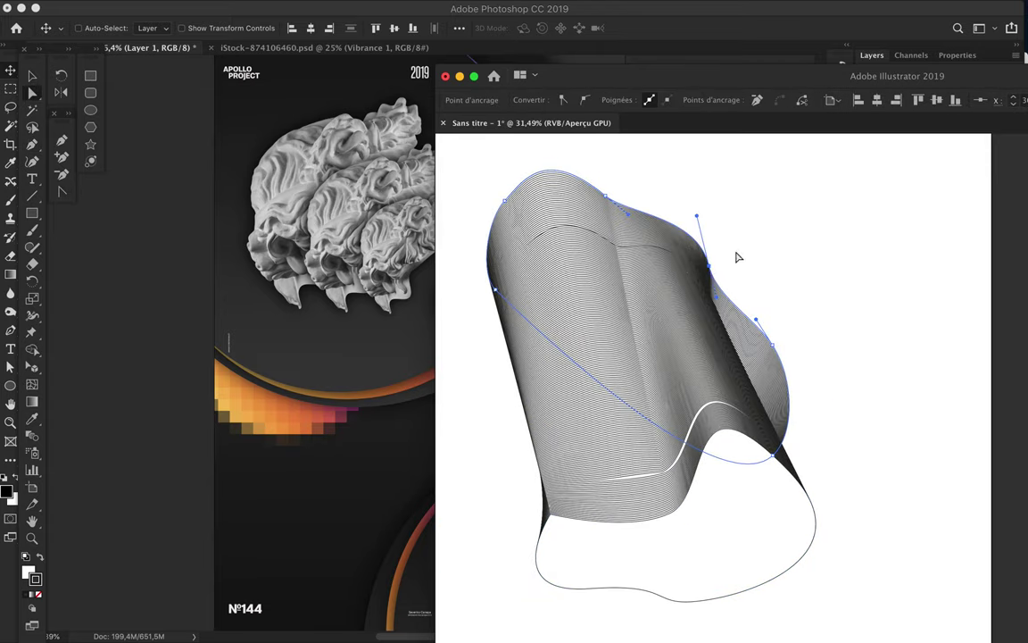
pyautogui.press('super+Tab')
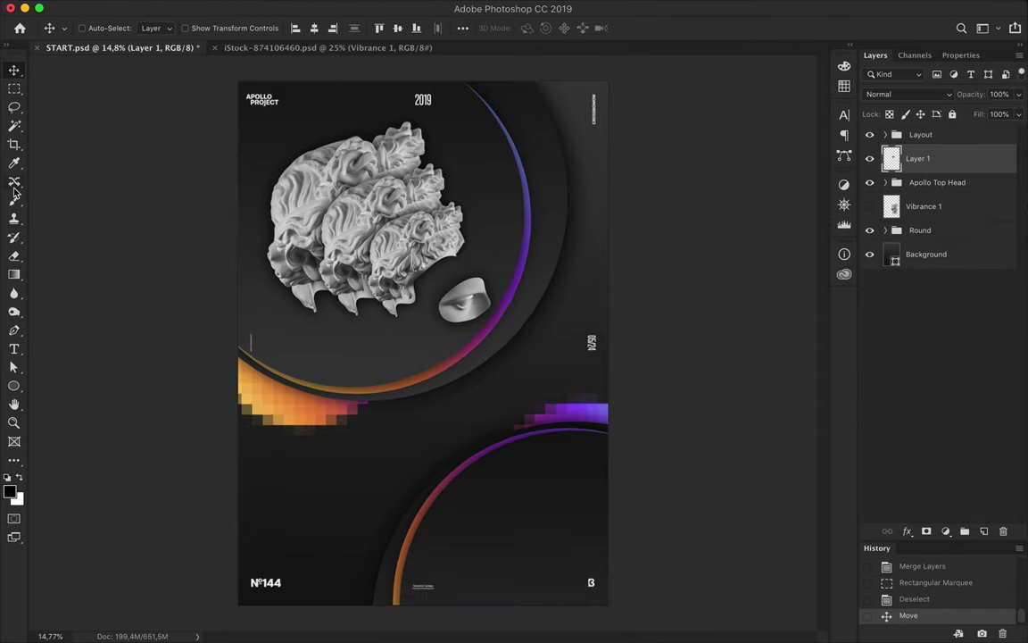
# Step: Draw an angular Pen shape at the upper left and fill it dark grey
pyautogui.press('p')
pyautogui.click(234, 297)
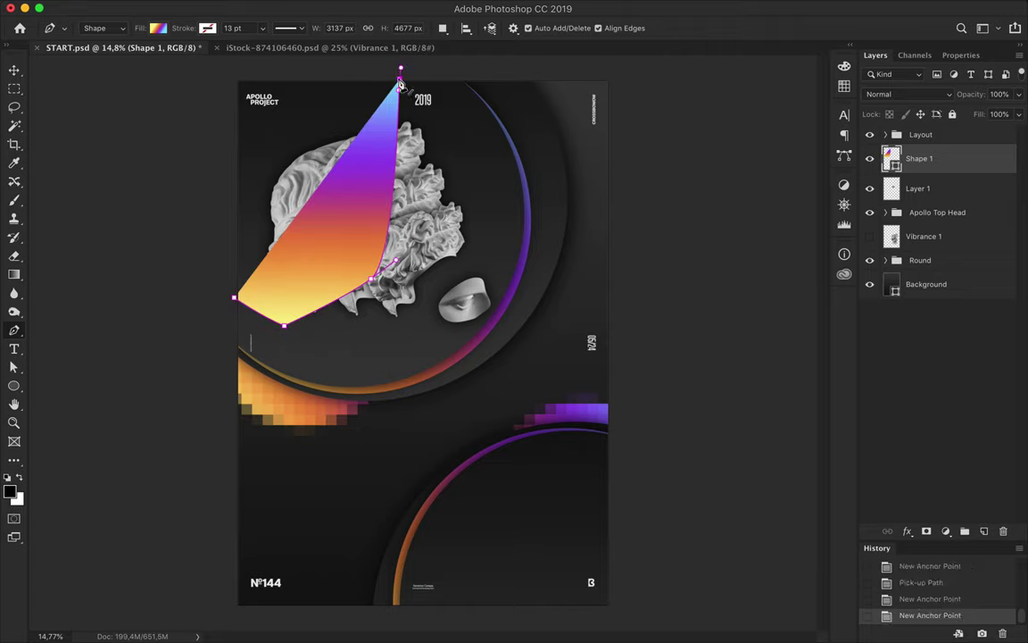
pyautogui.click(399, 79)
pyautogui.click(234, 297)
pyautogui.click(158, 28)
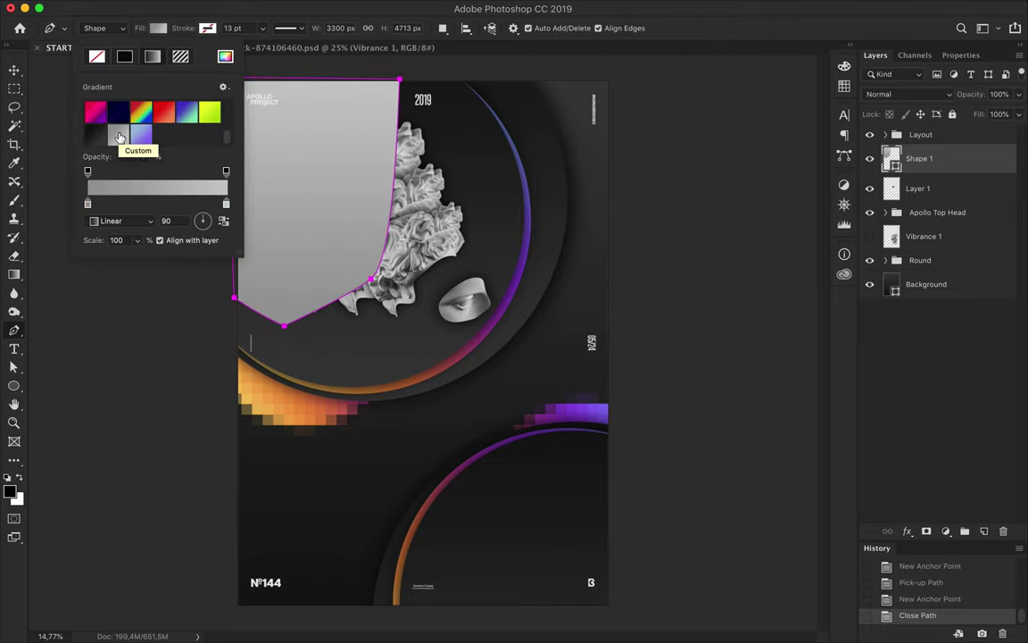
pyautogui.click(124, 56)
pyautogui.click(90, 103)
# Step: Move Shape 1 below the Apollo Top Head group and refine its anchors
pyautogui.click(13, 71)
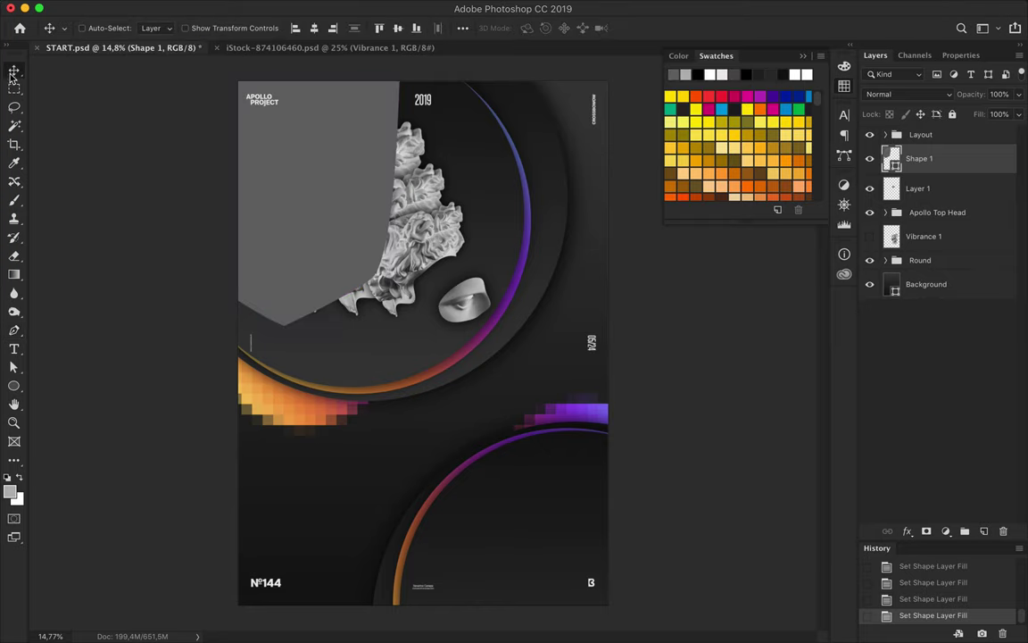
pyautogui.moveTo(974, 220); pyautogui.dragTo(974, 223)
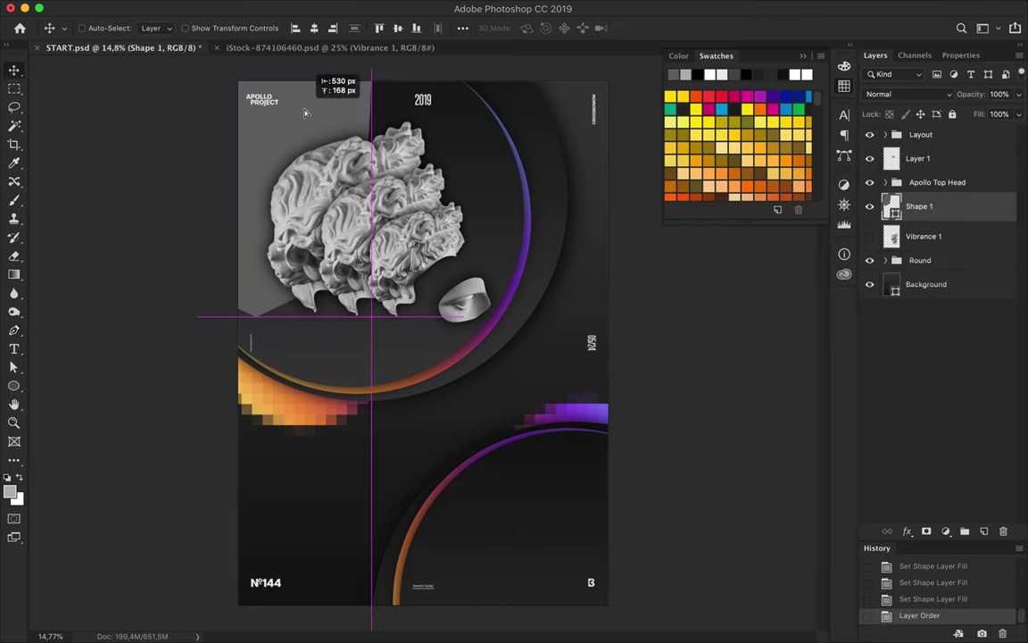
pyautogui.moveTo(305, 112); pyautogui.dragTo(304, 113)
pyautogui.press('a')
pyautogui.moveTo(370, 82); pyautogui.dragTo(379, 82)
pyautogui.moveTo(378, 82)
pyautogui.mouseDown()
pyautogui.moveTo(380, 134)
pyautogui.moveTo(378, 82)
pyautogui.mouseUp()
pyautogui.press('v')
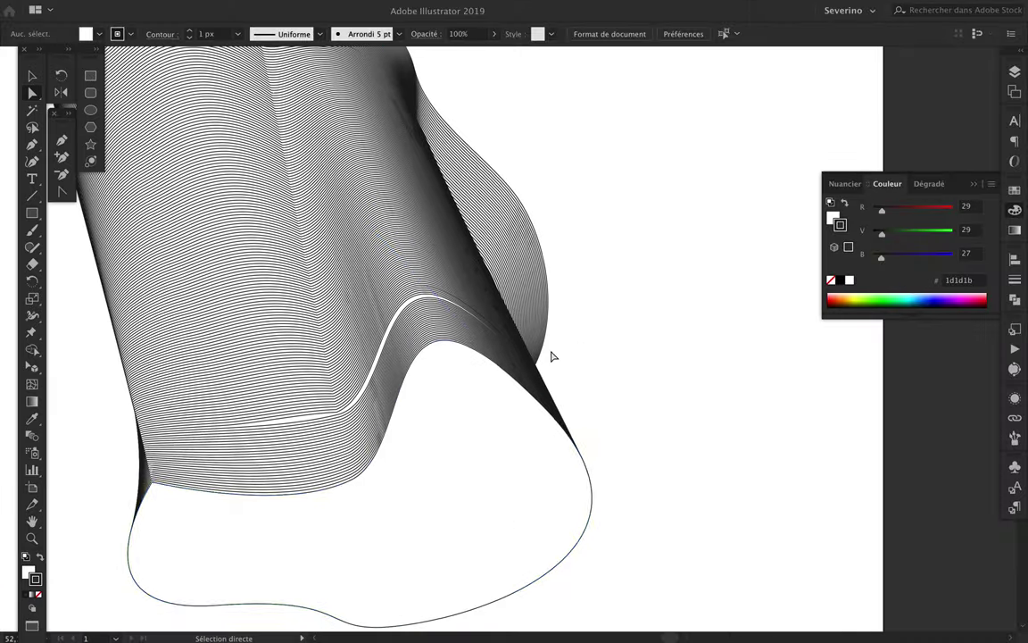
# Step: Round the new curve by pulling out an anchor handle, then fit the artboard
pyautogui.click(542, 406)
pyautogui.moveTo(541, 406)
pyautogui.mouseDown()
pyautogui.moveTo(390, 266)
pyautogui.moveTo(317, 134)
pyautogui.mouseUp()
pyautogui.hotkey('ctrl', '0')
pyautogui.hotkey('shift', 'o')
pyautogui.press('p')
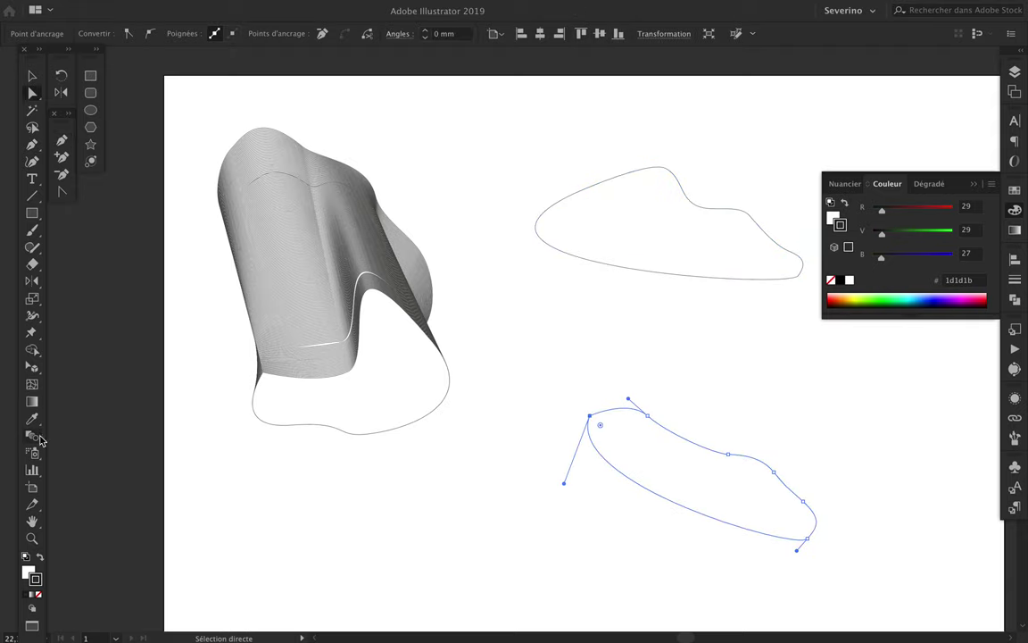
# Step: Blend the lower shape into the upper shape, keeping the set step count
pyautogui.click(666, 419)
pyautogui.click(666, 169)
pyautogui.press('Return')
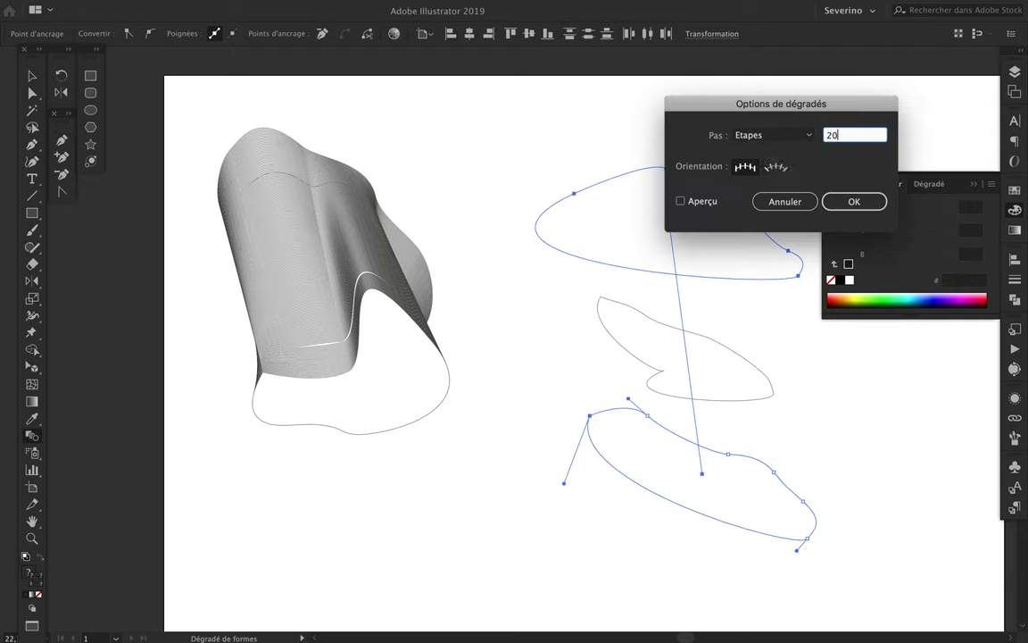
pyautogui.press('Return')
# Step: Raise the blend's top anchor, curve its spine, and reshape the lower end
pyautogui.press('a')
pyautogui.click(680, 204)
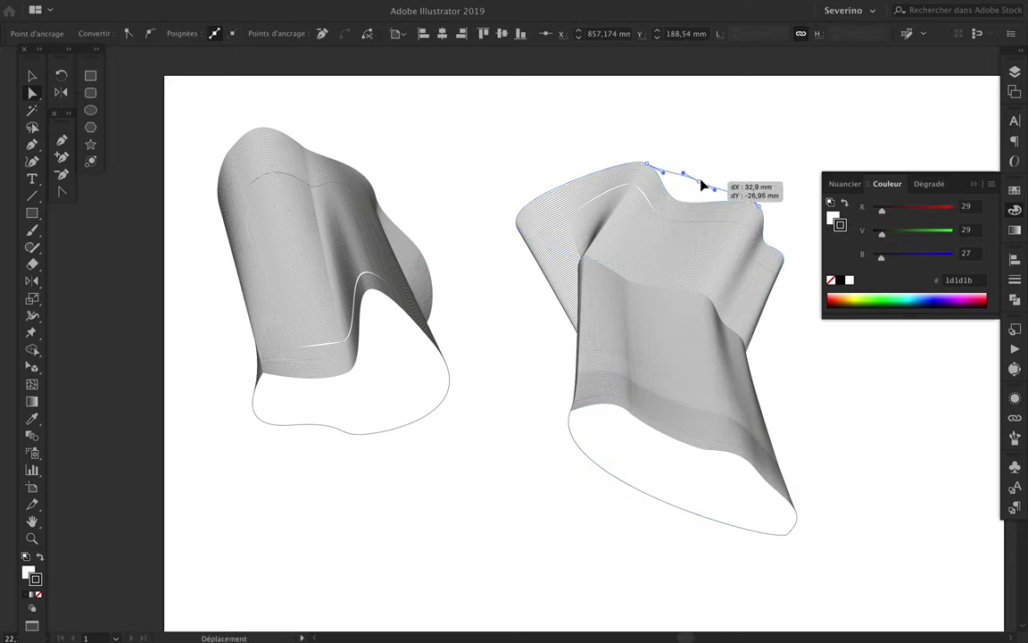
pyautogui.moveTo(680, 203); pyautogui.dragTo(668, 109)
pyautogui.hotkey('shift', 'c')
pyautogui.moveTo(642, 232); pyautogui.dragTo(667, 248)
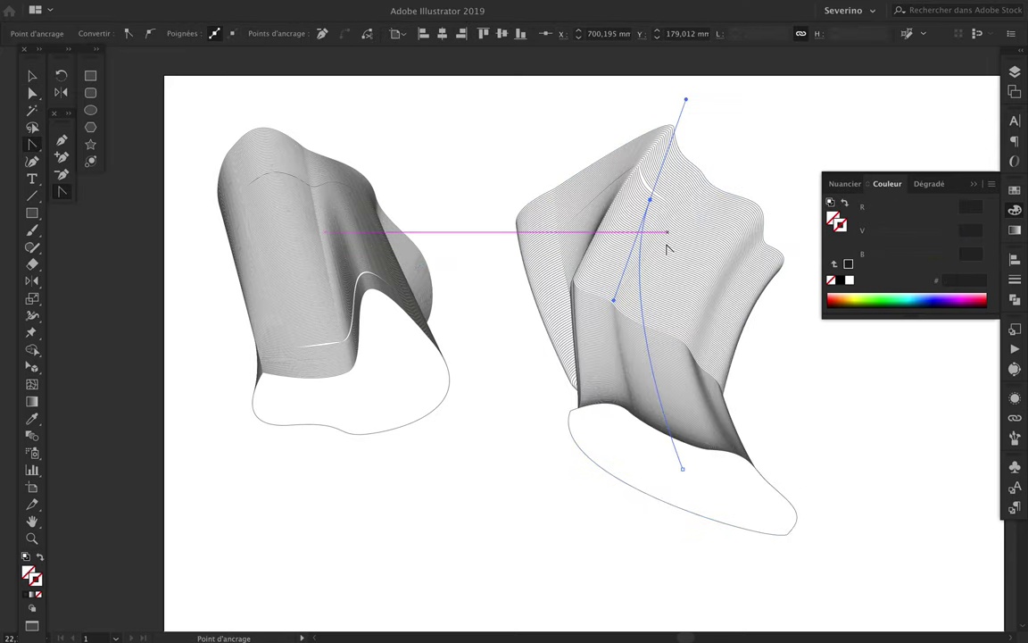
pyautogui.press('a')
pyautogui.moveTo(730, 457); pyautogui.dragTo(710, 497)
# Step: Adjust the spine's top handle and bottom anchor, then bring the form into the poster
pyautogui.moveTo(678, 268); pyautogui.dragTo(655, 202)
pyautogui.hotkey('shift', 'c')
pyautogui.moveTo(718, 560)
pyautogui.mouseDown()
pyautogui.moveTo(741, 551)
pyautogui.moveTo(683, 473)
pyautogui.moveTo(759, 272)
pyautogui.mouseUp()
pyautogui.press('a')
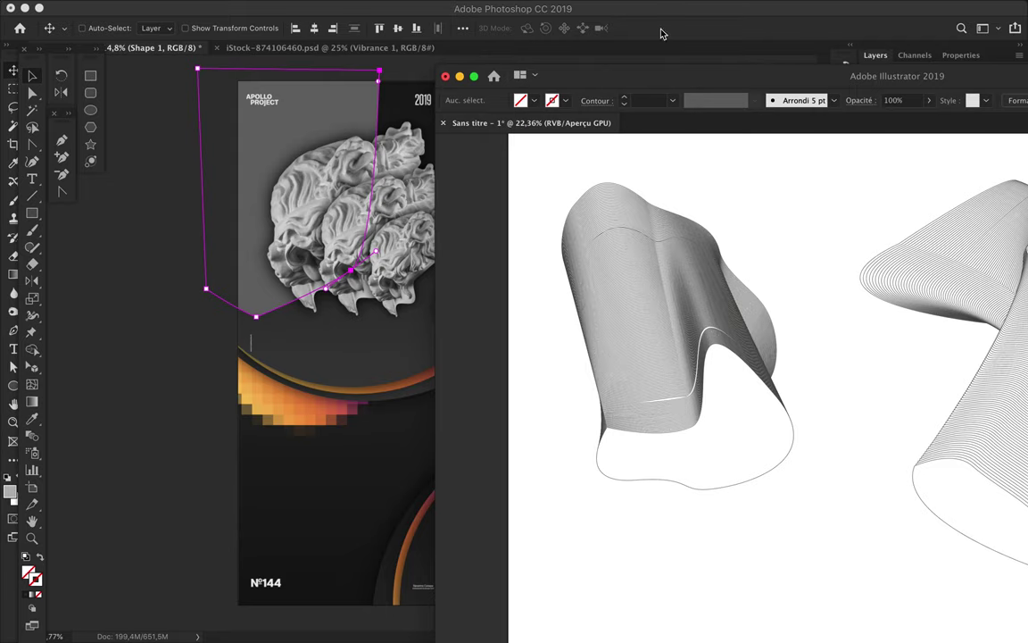
pyautogui.moveTo(759, 326)
pyautogui.mouseDown()
pyautogui.moveTo(343, 384)
pyautogui.moveTo(497, 459)
pyautogui.mouseUp()
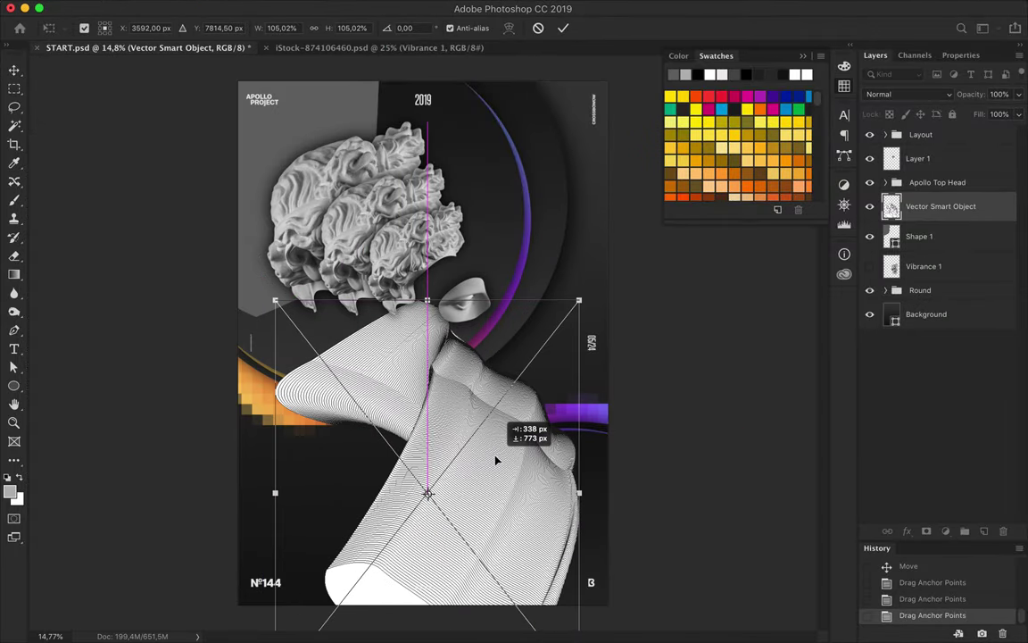
# Step: Commit the placed blend and move the Vector Smart Object into the Round group
pyautogui.moveTo(496, 460); pyautogui.dragTo(495, 475)
pyautogui.press('Return')
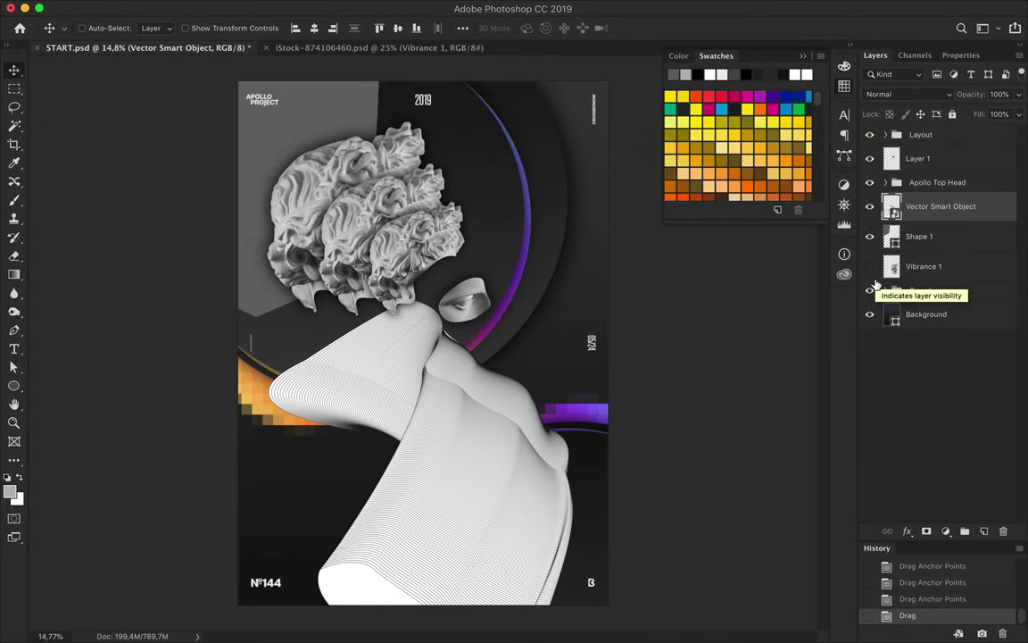
pyautogui.click(885, 290)
pyautogui.moveTo(941, 204); pyautogui.dragTo(946, 491)
# Step: Reposition the form across the lower ring and distort it by pulling a corner
pyautogui.moveTo(500, 420); pyautogui.dragTo(450, 342)
pyautogui.hotkey('ctrl', 't')
pyautogui.moveTo(342, 262)
pyautogui.mouseDown()
pyautogui.moveTo(405, 347)
pyautogui.moveTo(147, 305)
pyautogui.mouseUp()
pyautogui.click(456, 617)
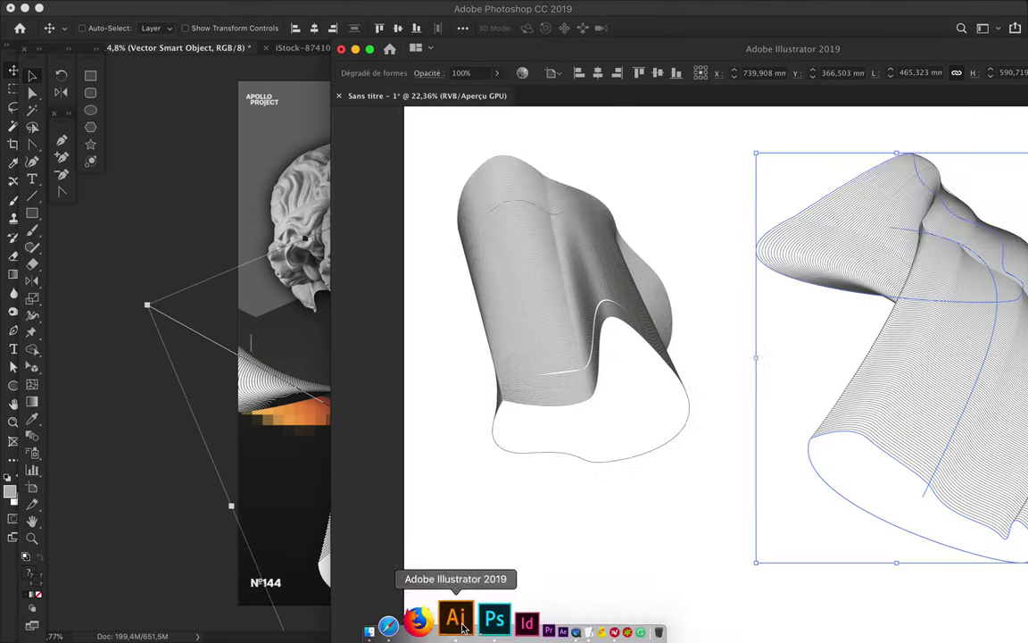
# Step: Draw a wider ellipse below the first and blend the two ellipses
pyautogui.scroll(-5, 523, 429)
pyautogui.press('l')
pyautogui.moveTo(455, 327); pyautogui.dragTo(576, 361)
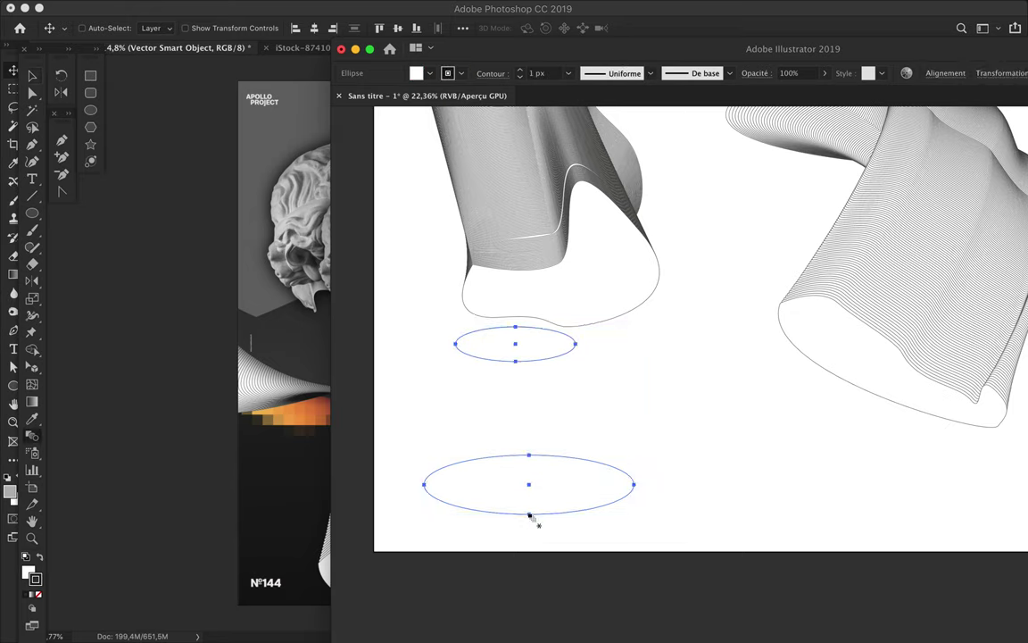
pyautogui.hotkey('ctrl', 'alt', 'b')
# Step: Adjust the ellipses' anchors and bend the blend spine into a ripple
pyautogui.press('a')
pyautogui.click(633, 484)
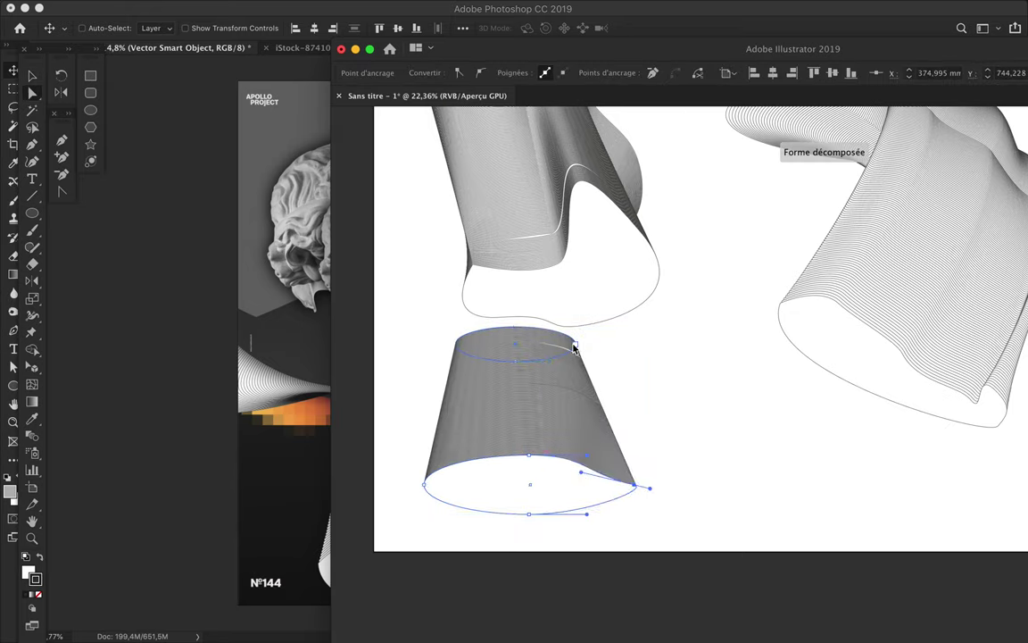
pyautogui.moveTo(571, 350); pyautogui.dragTo(578, 351)
pyautogui.click(532, 485)
pyautogui.click(526, 407)
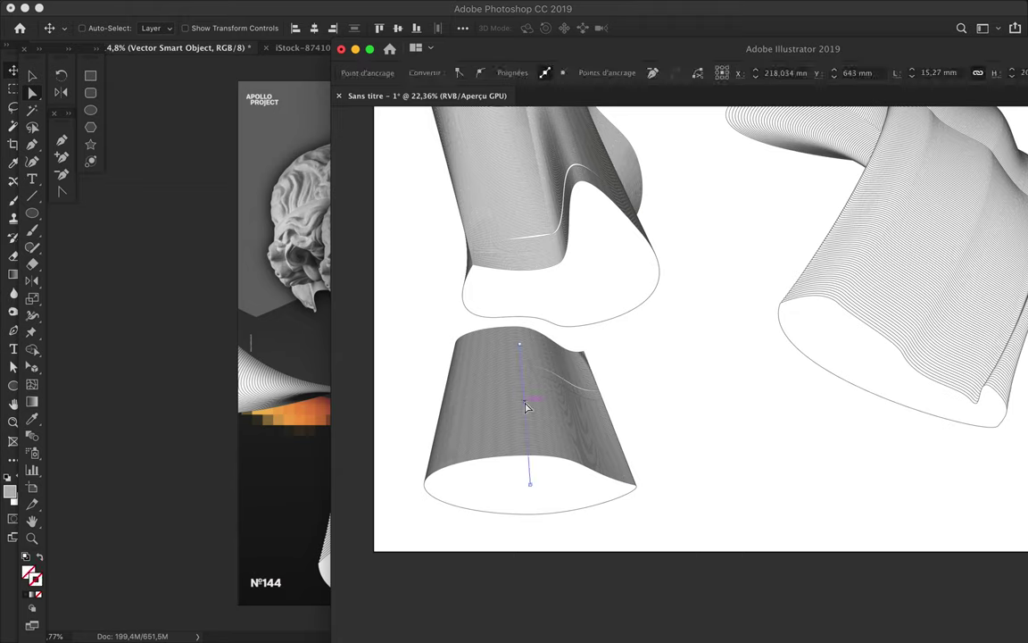
pyautogui.moveTo(526, 432)
pyautogui.mouseDown()
pyautogui.moveTo(550, 431)
pyautogui.moveTo(515, 385)
pyautogui.moveTo(527, 367)
pyautogui.mouseUp()
# Step: Fit the artboard, toggle full-screen mode, and return to Photoshop
pyautogui.hotkey('ctrl', '0')
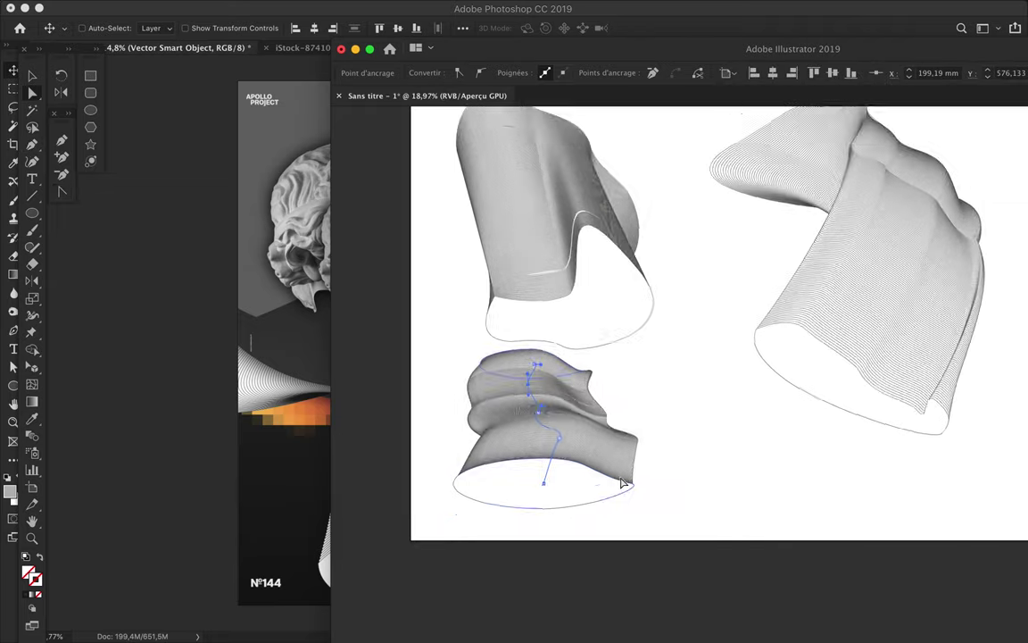
pyautogui.press('f')
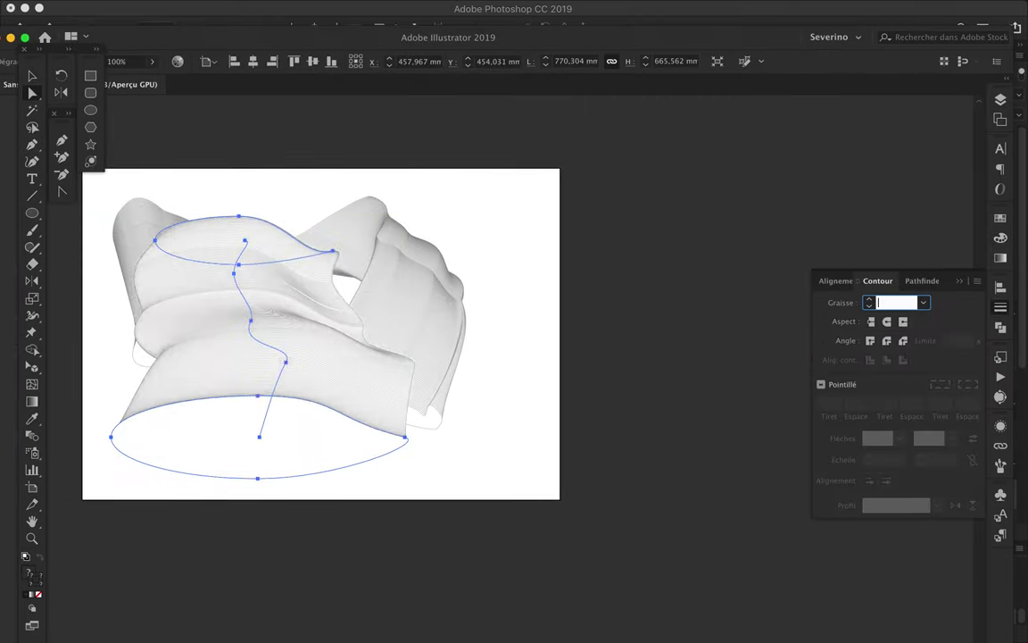
pyautogui.press('f')
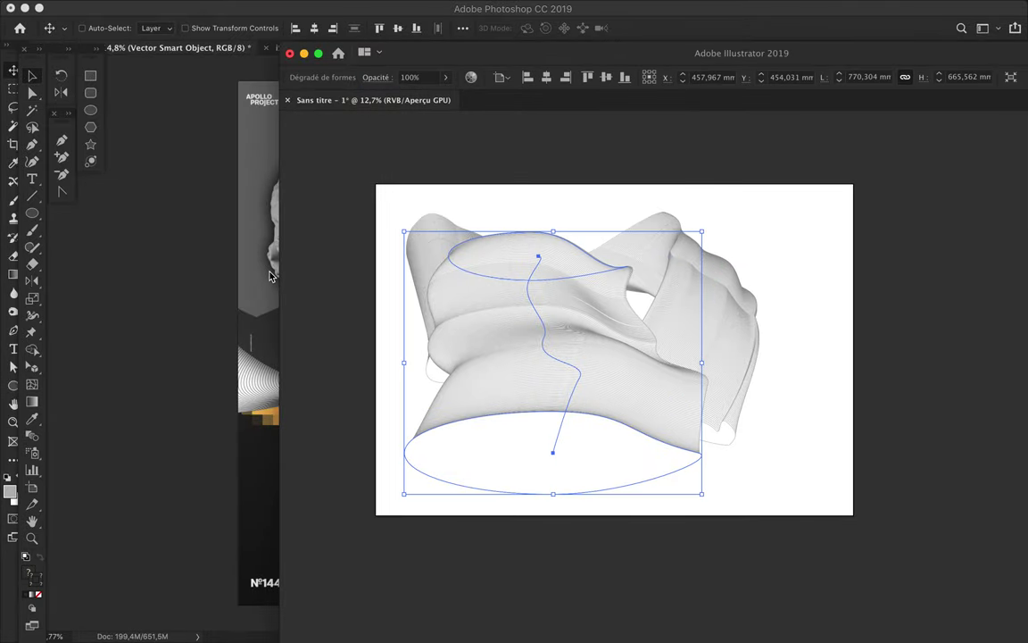
pyautogui.click(272, 276)
# Step: Rotate the white line-blend form about 58°, shrink it and nudge it into place
pyautogui.hotkey('ctrl', 't')
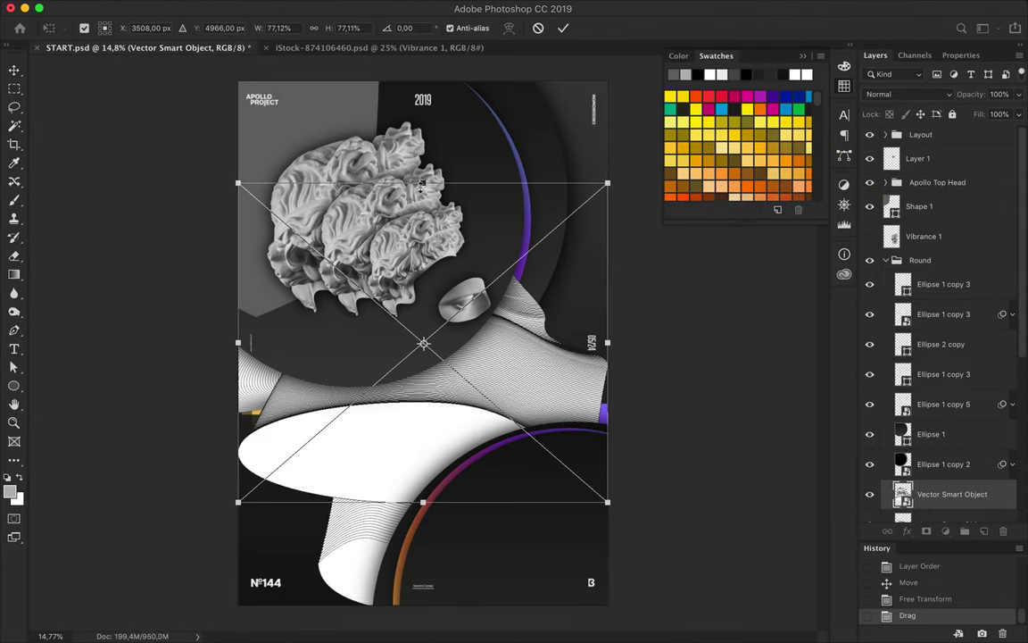
pyautogui.moveTo(421, 184); pyautogui.dragTo(416, 413)
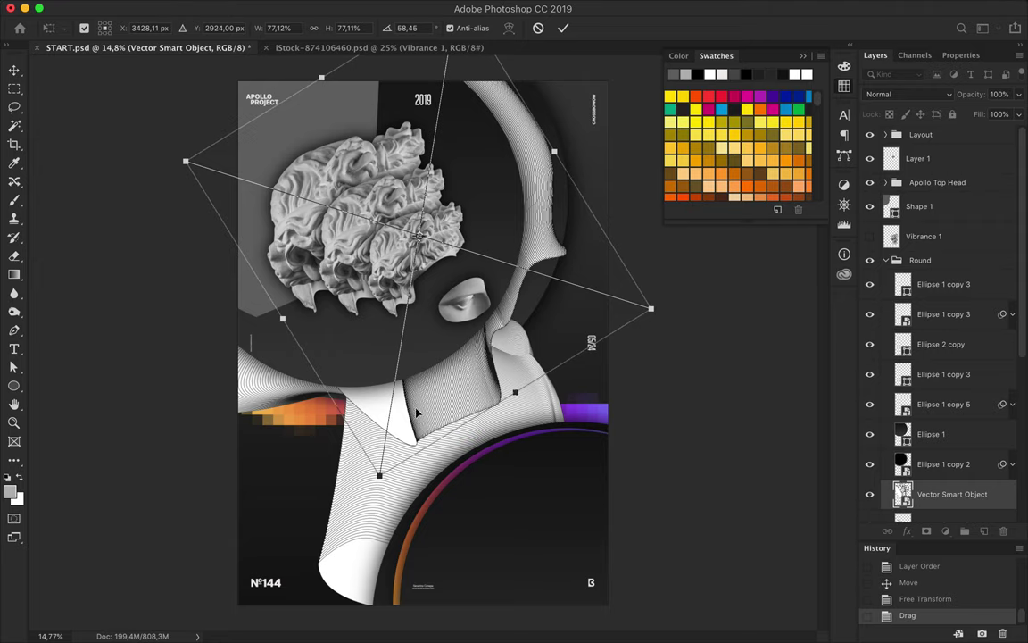
pyautogui.moveTo(178, 169); pyautogui.dragTo(243, 163)
pyautogui.moveTo(406, 246); pyautogui.dragTo(400, 237)
pyautogui.press('Return')
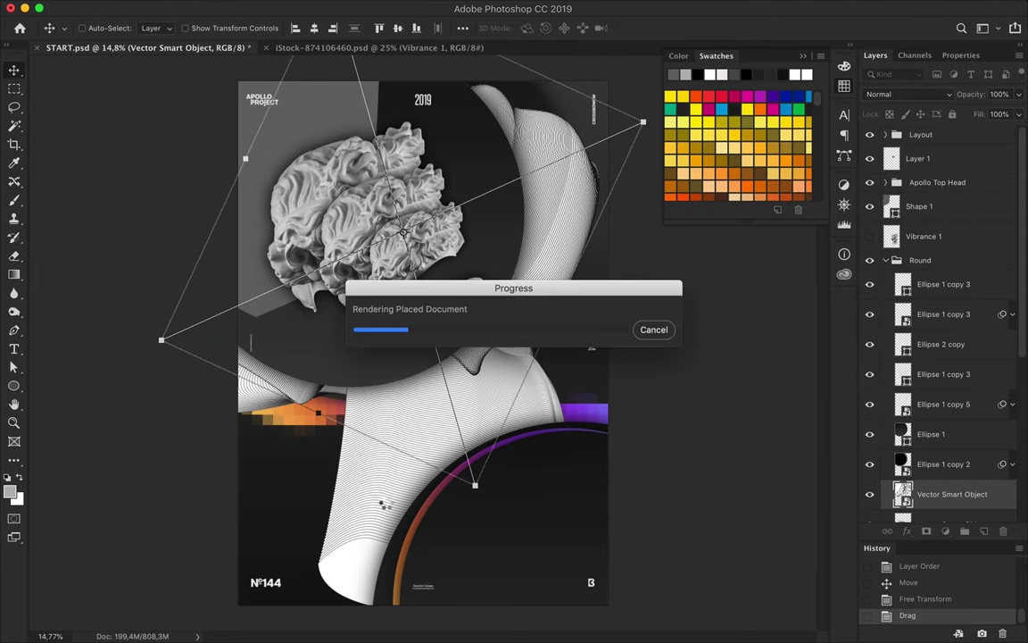
# Step: Reposition the line-blend form and move its layer beneath the Ellipse 2 ring
pyautogui.moveTo(362, 392)
pyautogui.mouseDown()
pyautogui.moveTo(428, 453)
pyautogui.moveTo(410, 507)
pyautogui.mouseUp()
pyautogui.scroll(-5, 947, 357)
pyautogui.moveTo(946, 308); pyautogui.dragTo(939, 368)
# Step: Duplicate the Ellipse 2 gradient ring and set the copy's blend mode, trying Overlay then Darken
pyautogui.click(939, 346)
pyautogui.hotkey('ctrl', 'f')
pyautogui.click(908, 94)
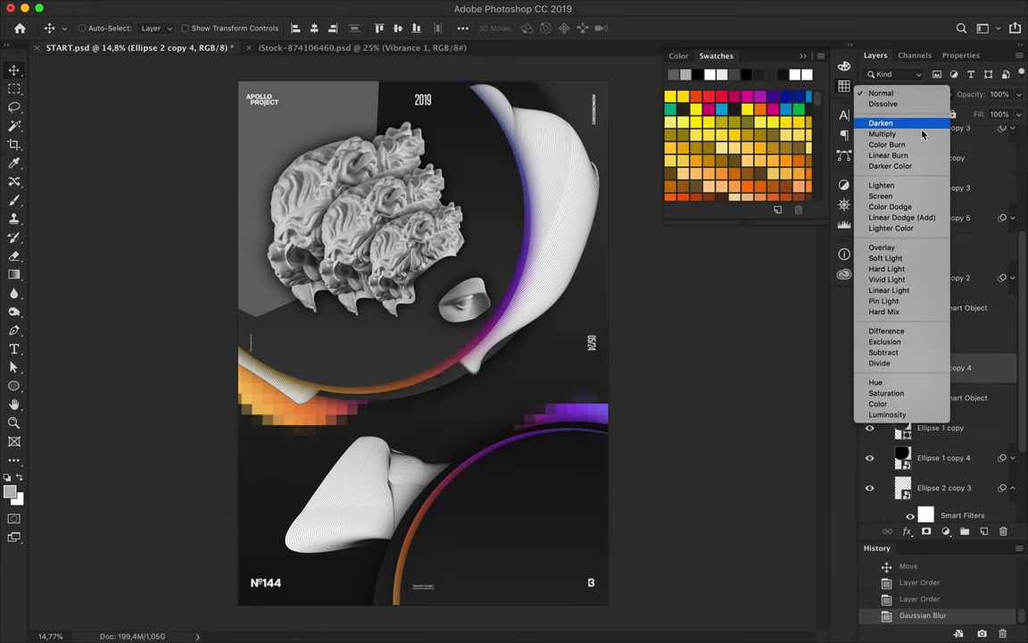
pyautogui.click(909, 247)
pyautogui.scroll(5, 390, 236)
pyautogui.scroll(-2, 385, 237)
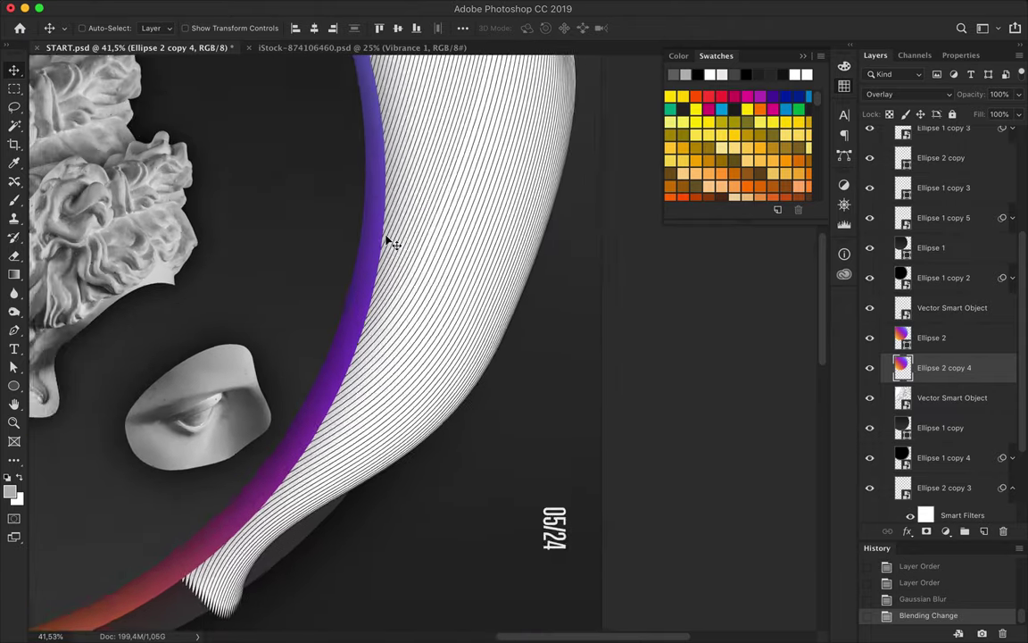
pyautogui.click(909, 93)
pyautogui.click(882, 43)
pyautogui.hotkey('ctrl', '0')
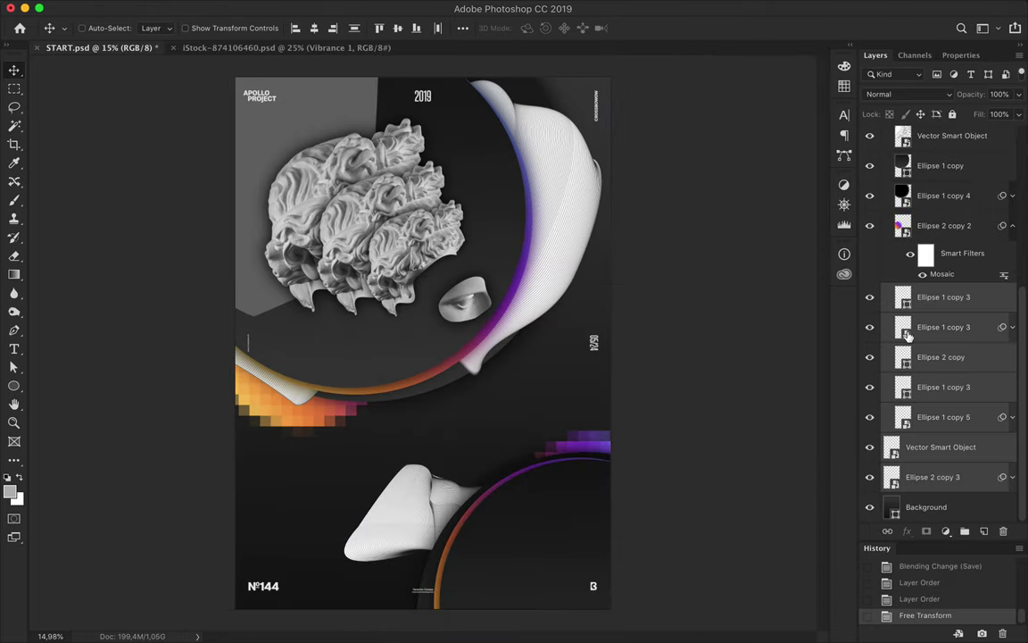
pyautogui.hotkey('ctrl', '-')
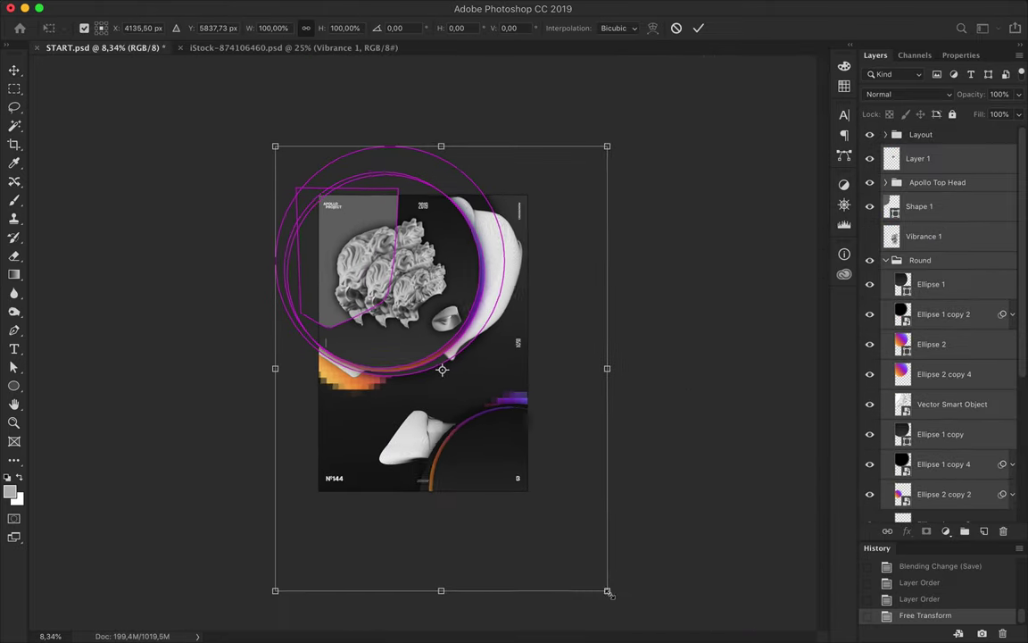
# Step: Select the ring layers from Ellipse 2 copy 2 up to Ellipse 1 and scale them
pyautogui.press('Return')
pyautogui.click(893, 393)
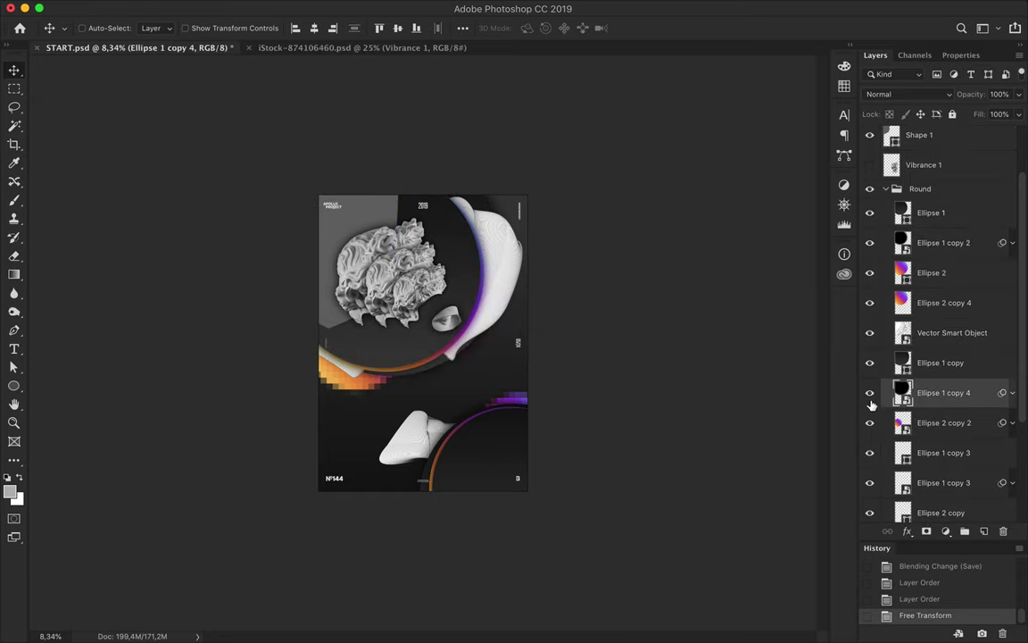
pyautogui.click(929, 422)
pyautogui.keyDown('shift'); pyautogui.click(931, 212); pyautogui.keyUp('shift')
pyautogui.hotkey('ctrl', 't')
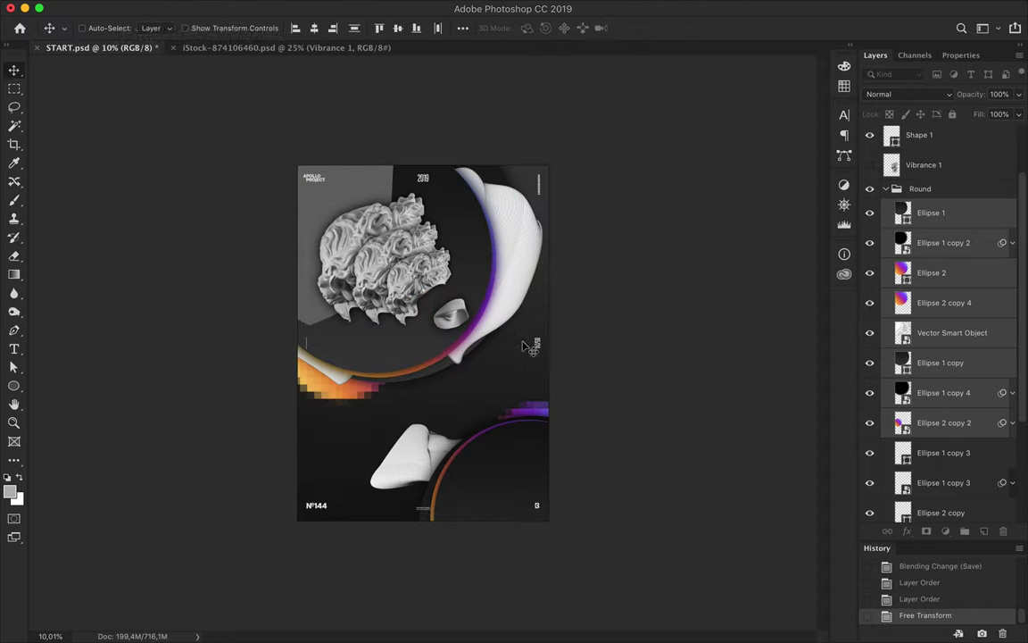
# Step: Shrink the statue-head fragment layers slightly
pyautogui.keyDown('shift'); pyautogui.click(930, 263); pyautogui.keyUp('shift')
pyautogui.hotkey('ctrl', 't')
pyautogui.moveTo(321, 170); pyautogui.dragTo(338, 191)
pyautogui.press('Return')
# Step: Select the light grey top-left panel and scale it down
pyautogui.click(460, 320)
pyautogui.scroll(3, 498, 373)
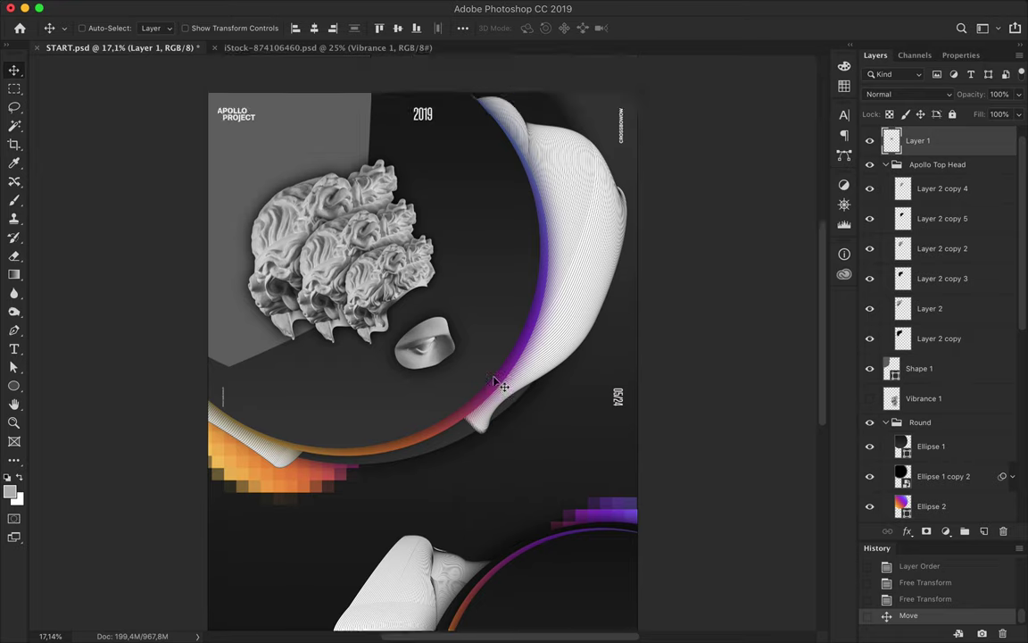
pyautogui.keyDown('ctrl'); pyautogui.click(252, 265); pyautogui.keyUp('ctrl')
pyautogui.hotkey('ctrl', 't')
pyautogui.moveTo(310, 298); pyautogui.dragTo(237, 269)
# Step: Edit the grey panel's anchors, removing a corner and pulling the lower corner down
pyautogui.press('Return')
pyautogui.press('a')
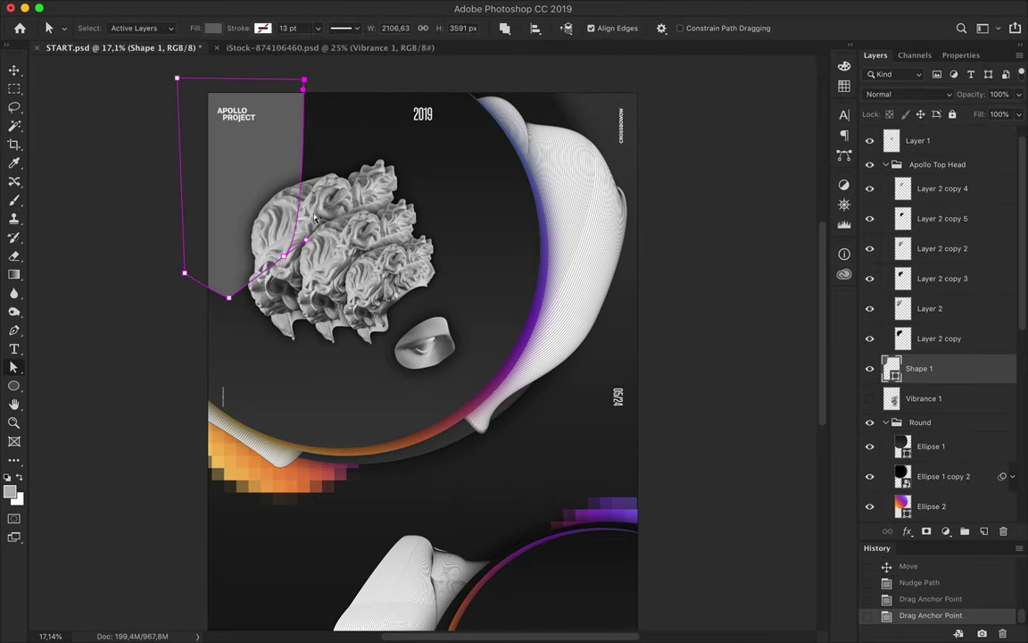
pyautogui.press('v')
pyautogui.press('a')
pyautogui.moveTo(229, 298); pyautogui.dragTo(199, 373)
# Step: Draw an angled Shape 2 panel beneath Shape 1 with a darker grey fill
pyautogui.press('p')
pyautogui.click(184, 272)
pyautogui.press('a')
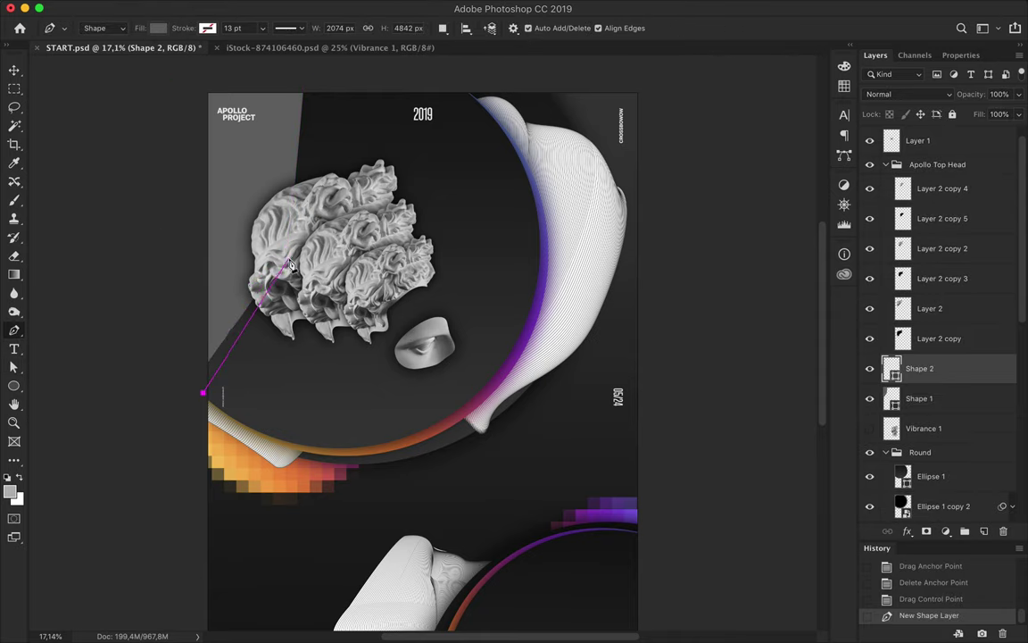
pyautogui.click(204, 395)
pyautogui.press('a')
pyautogui.moveTo(919, 368); pyautogui.dragTo(919, 409)
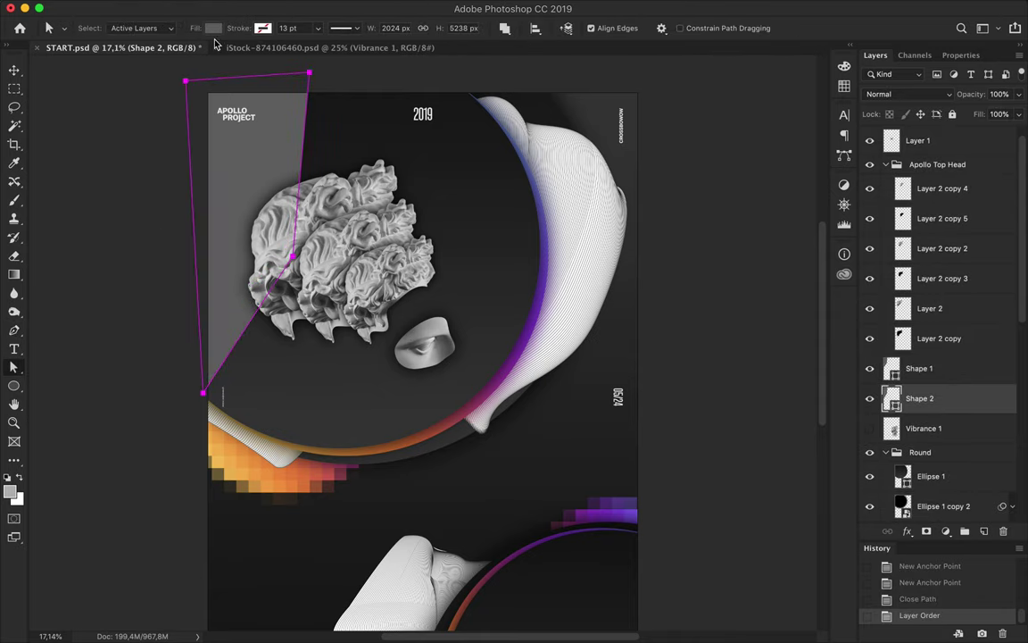
pyautogui.click(214, 28)
pyautogui.click(142, 93)
pyautogui.press('v')
pyautogui.scroll(-2, 416, 345)
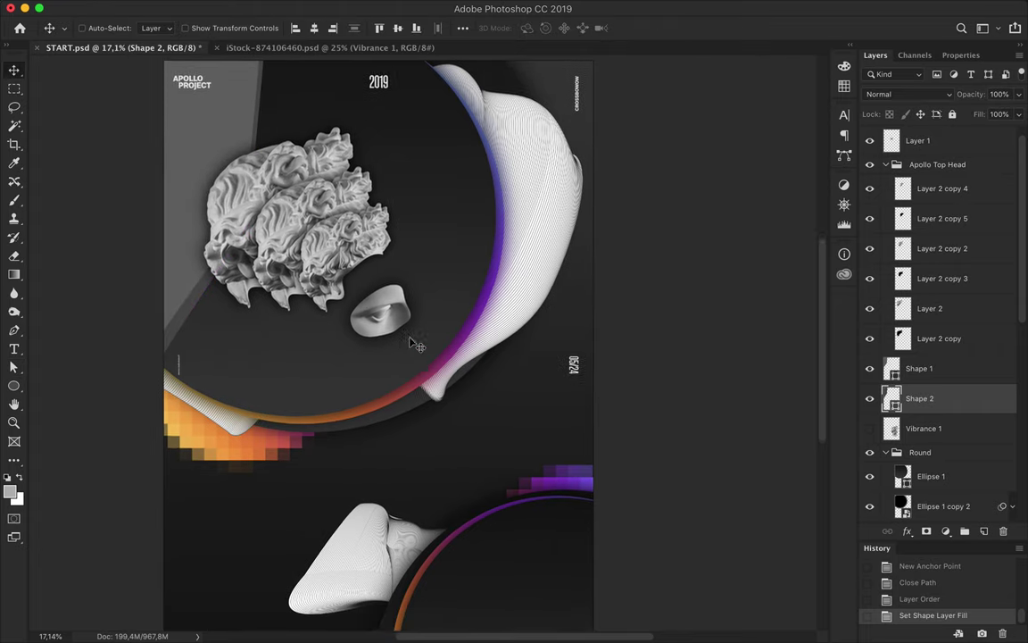
# Step: Reopen the №143 poster START.psd and drag its striped block into this poster
pyautogui.click(130, 8)
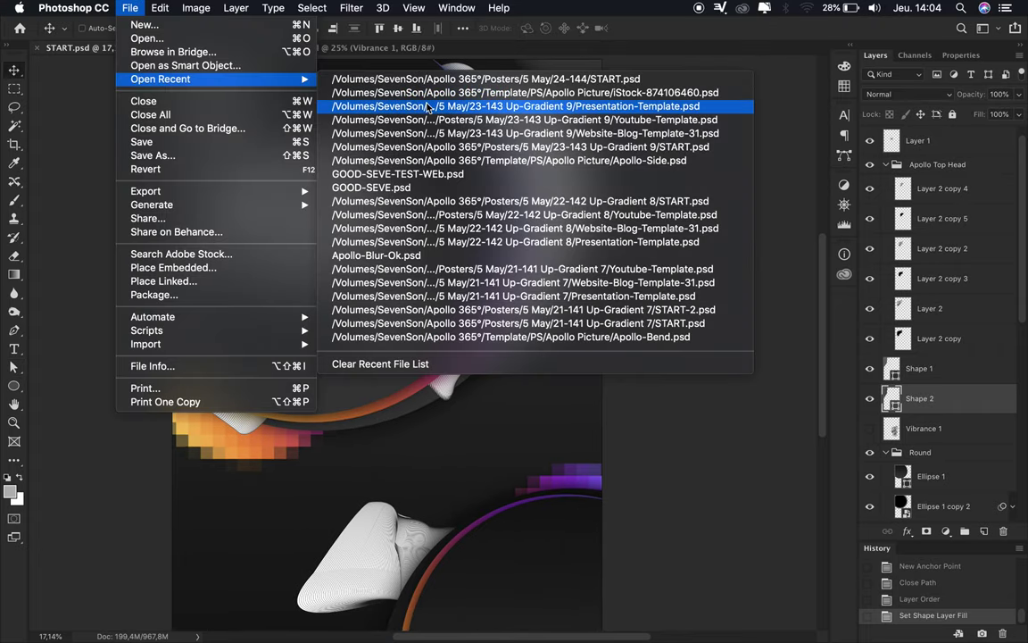
pyautogui.click(434, 146)
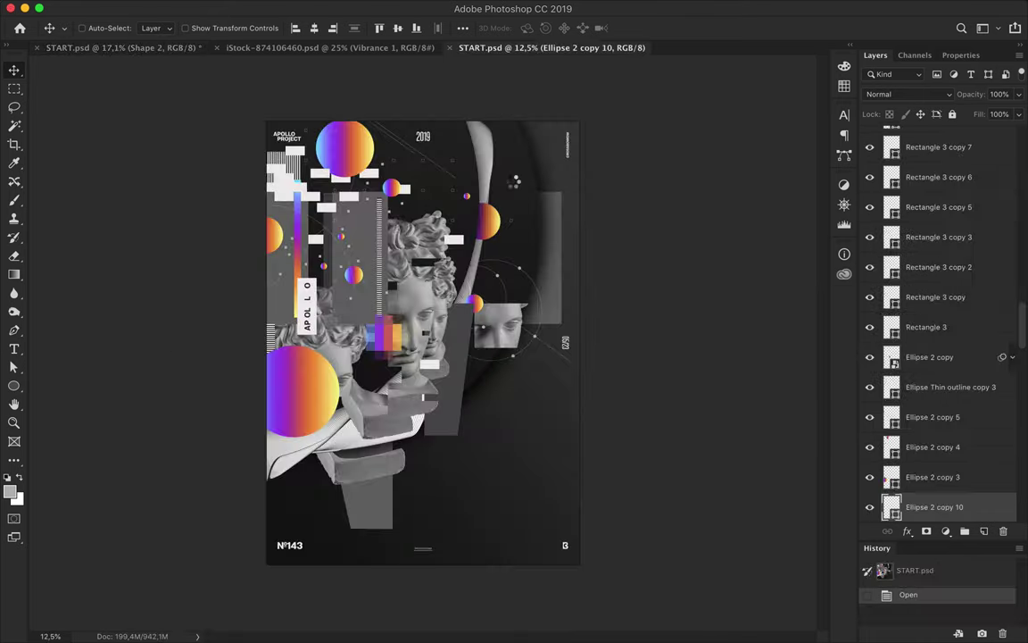
pyautogui.moveTo(349, 216); pyautogui.dragTo(267, 47)
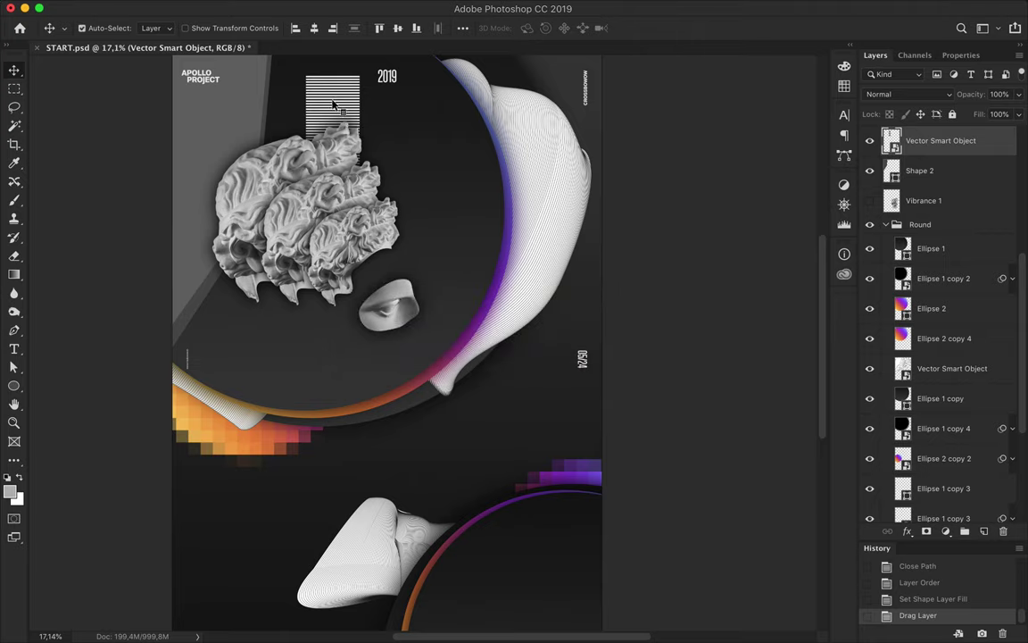
# Step: Add a copy of the striped block rotated to horizontal
pyautogui.scroll(-5, 523, 466)
pyautogui.hotkey('ctrl', 't')
pyautogui.press('Return')
pyautogui.hotkey('ctrl', 'shift', 't')
# Step: Move the horizontal striped copy toward the bottom of the poster
pyautogui.moveTo(531, 427); pyautogui.dragTo(524, 420)
pyautogui.scroll(5, 523, 420)
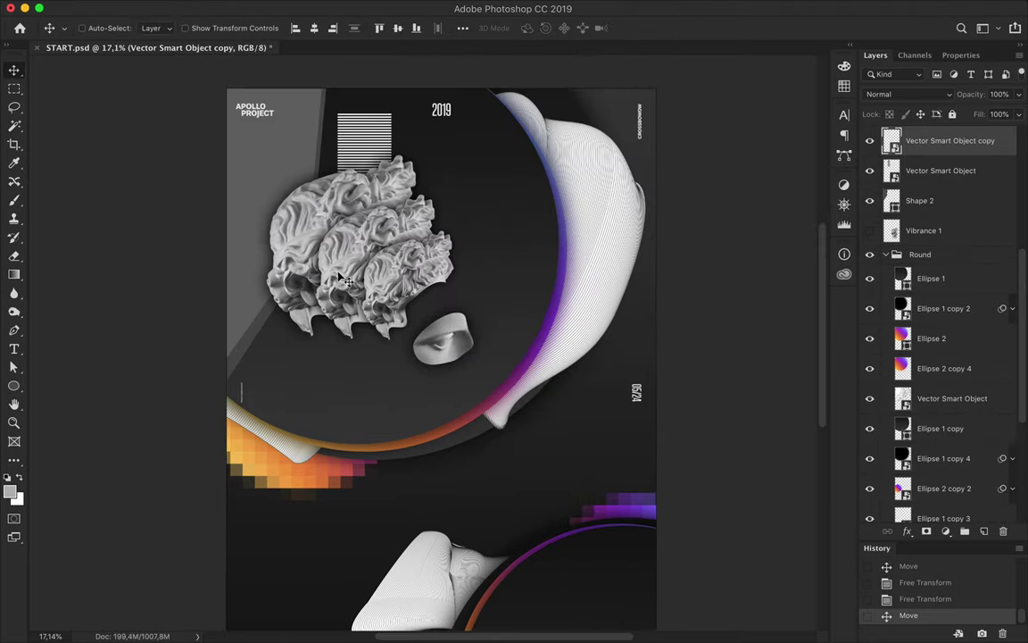
pyautogui.scroll(-1, 500, 317)
pyautogui.moveTo(499, 317); pyautogui.dragTo(600, 406)
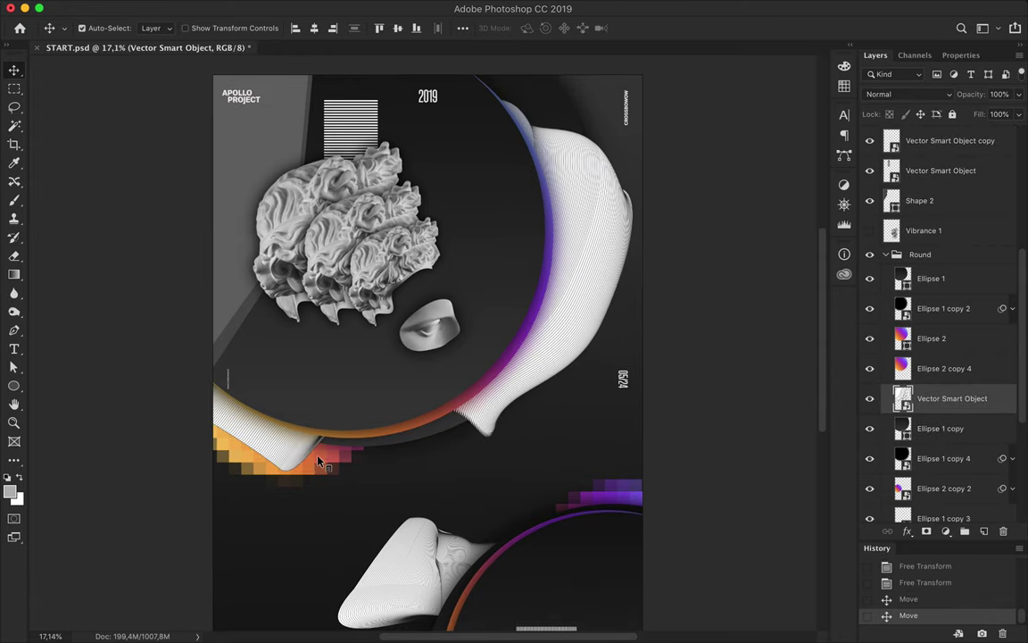
# Step: Stack the orange pixel crescent above the line form and move it upward
pyautogui.moveTo(933, 400)
pyautogui.mouseDown()
pyautogui.moveTo(883, 471)
pyautogui.moveTo(883, 402)
pyautogui.mouseUp()
pyautogui.moveTo(944, 488); pyautogui.dragTo(937, 393)
pyautogui.moveTo(304, 473); pyautogui.dragTo(321, 435)
# Step: Move the lower white line form up-left, scaling it to about 66% and rotating −23°
pyautogui.click(941, 170)
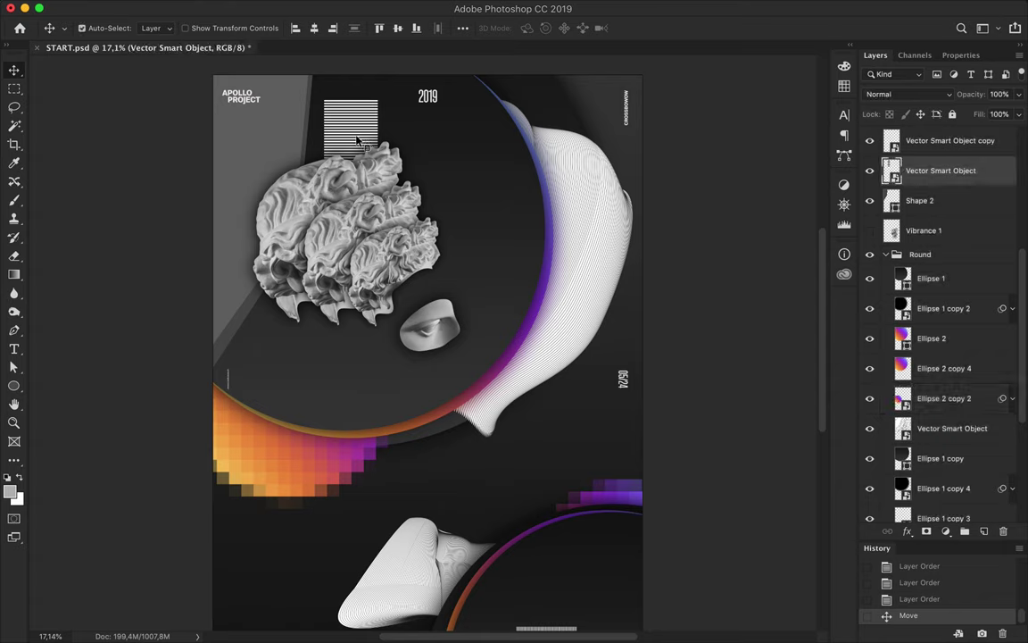
pyautogui.press('super+0')
pyautogui.scroll(-1, 528, 239)
pyautogui.moveTo(428, 526)
pyautogui.mouseDown()
pyautogui.moveTo(269, 372)
pyautogui.moveTo(373, 511)
pyautogui.moveTo(336, 413)
pyautogui.mouseUp()
pyautogui.press('super+t')
pyautogui.press('Return')
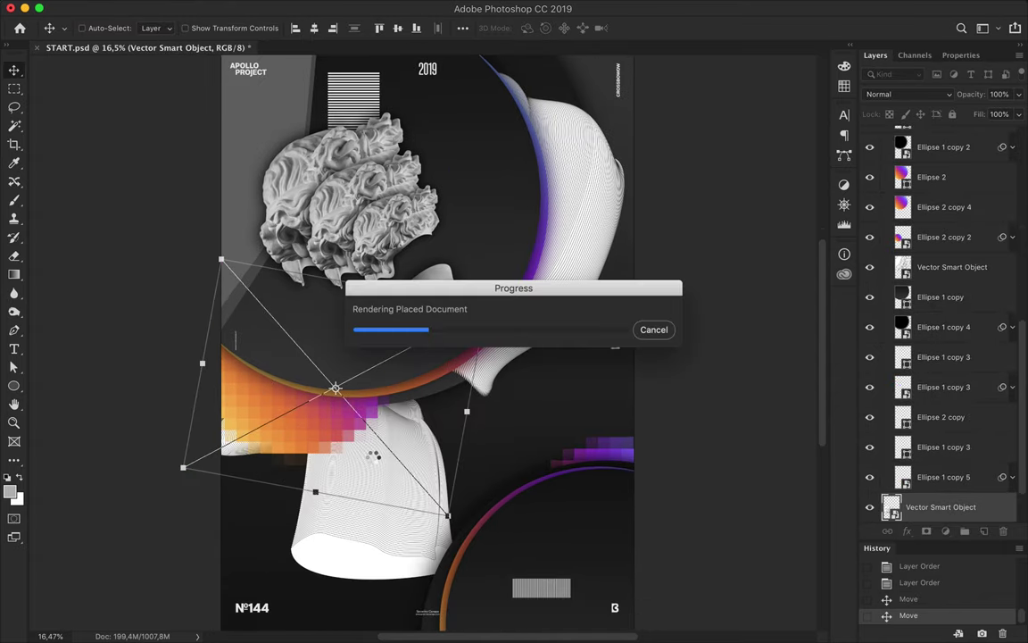
pyautogui.scroll(2, 473, 143)
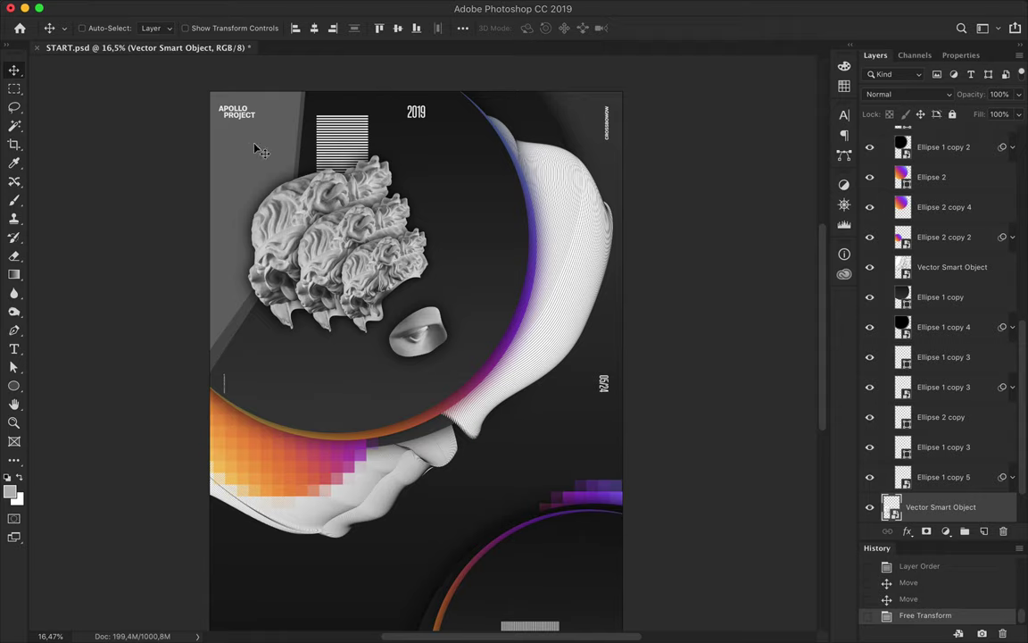
pyautogui.scroll(-3, 250, 125)
pyautogui.scroll(3, 319, 121)
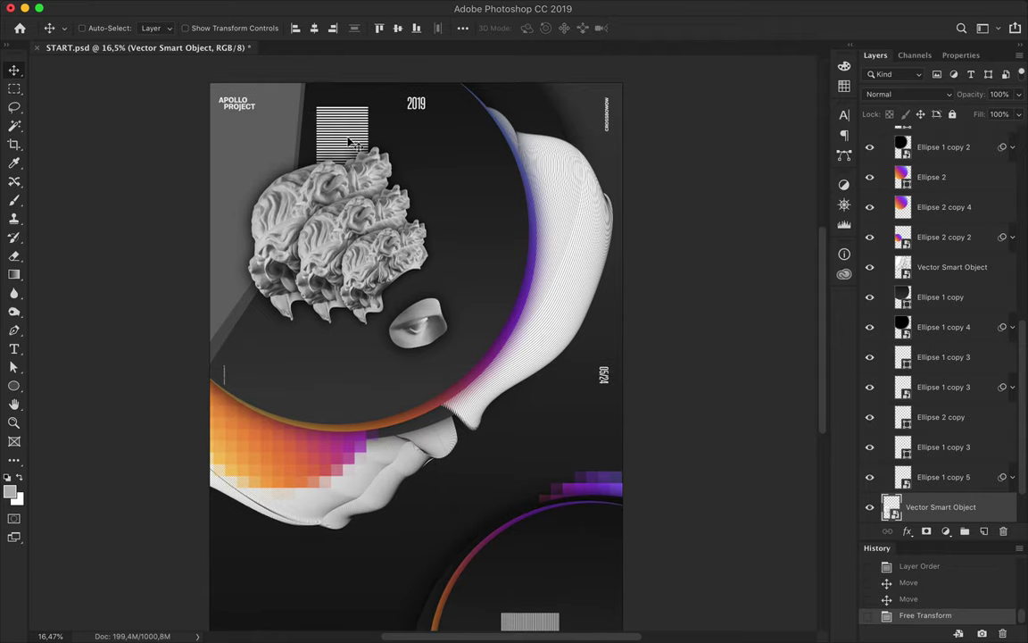
# Step: Check the shape tool options, then select the Layer 2 copy 2 head fragment
pyautogui.click(14, 385)
pyautogui.press('v')
pyautogui.scroll(10, 977, 155)
pyautogui.click(978, 147)
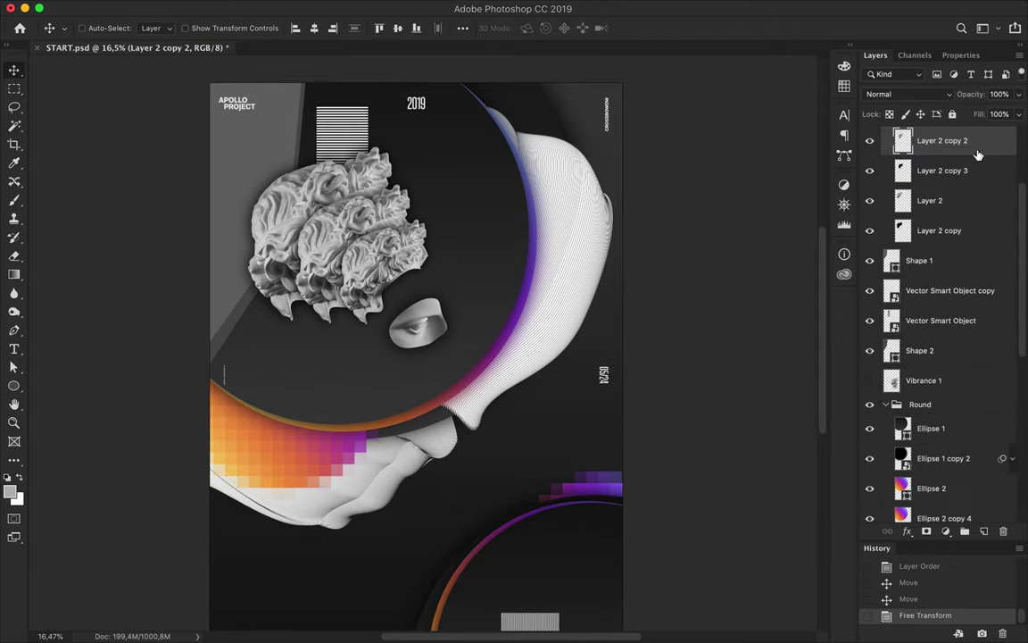
# Step: Paint an orange-to-blue gradient through the brain selection on new Layer 3, below a fragment
pyautogui.hotkey('ctrl', 'shift', 'alt', 'n')
pyautogui.press('g')
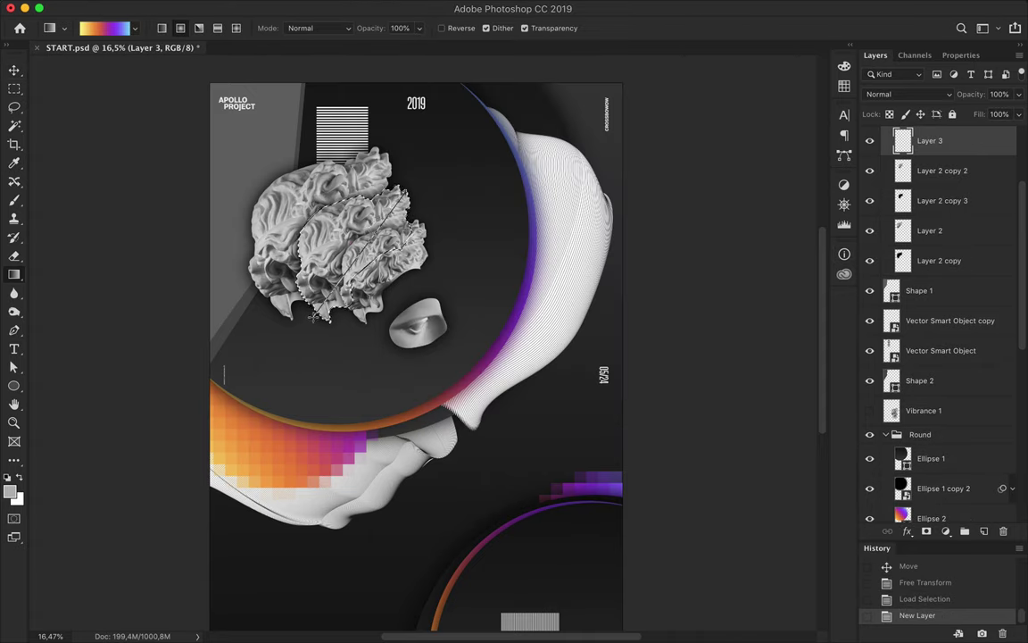
pyautogui.moveTo(314, 315)
pyautogui.mouseDown()
pyautogui.moveTo(362, 192)
pyautogui.moveTo(326, 229)
pyautogui.mouseUp()
pyautogui.hotkey('ctrl', 'd')
pyautogui.hotkey('ctrl', '[')
pyautogui.press('v')
# Step: Draw a thin gradient Rectangle 1 bar along the poster's left edge
pyautogui.scroll(-1, 362, 219)
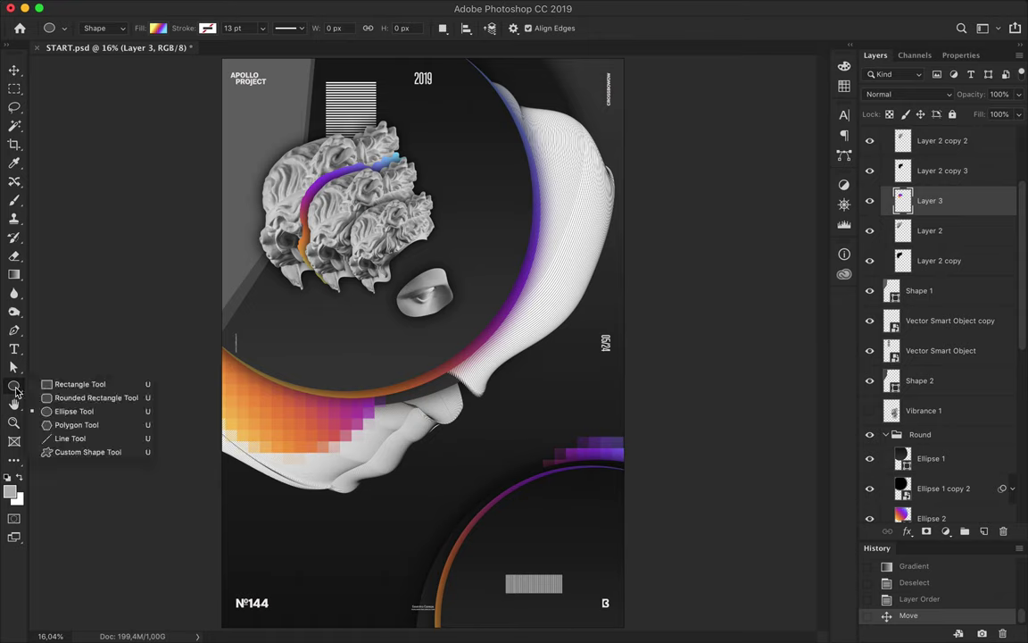
pyautogui.moveTo(225, 284); pyautogui.dragTo(229, 255)
pyautogui.press('v')
pyautogui.scroll(-1, 190, 225)
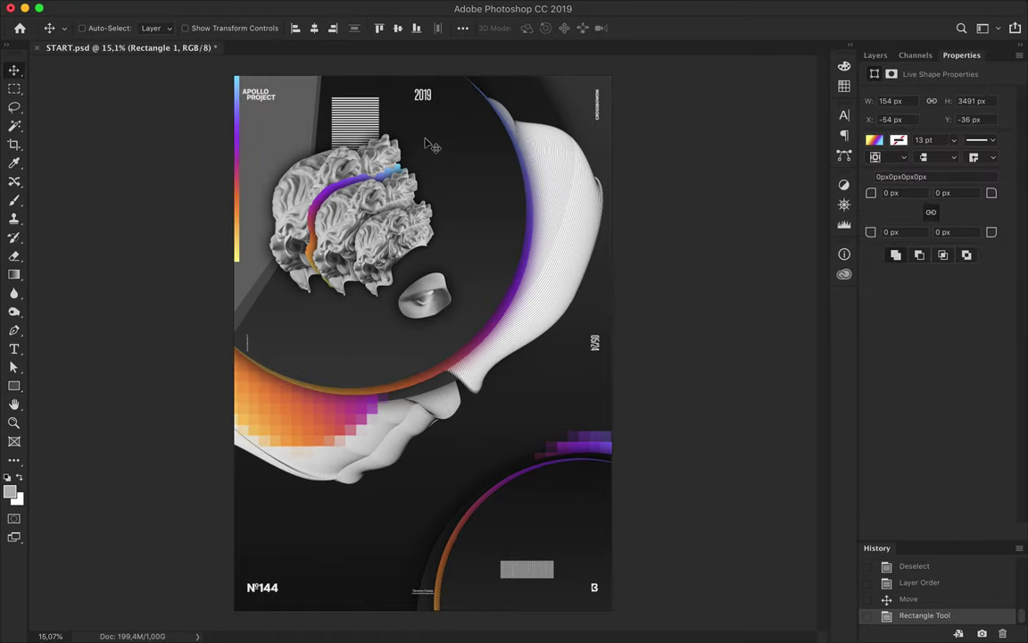
# Step: Draw Ellipse 3 over the head with no fill, 1 pt grey stroke, top point deleted
pyautogui.moveTo(473, 322); pyautogui.dragTo(200, 49)
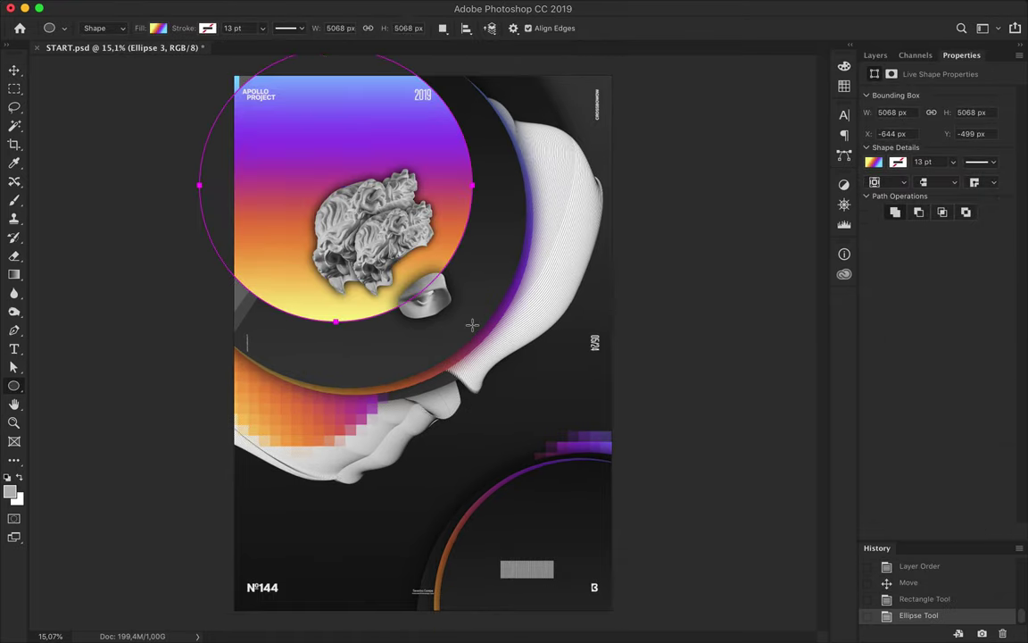
pyautogui.press('a')
pyautogui.click(213, 27)
pyautogui.click(149, 51)
pyautogui.click(262, 28)
pyautogui.click(328, 48)
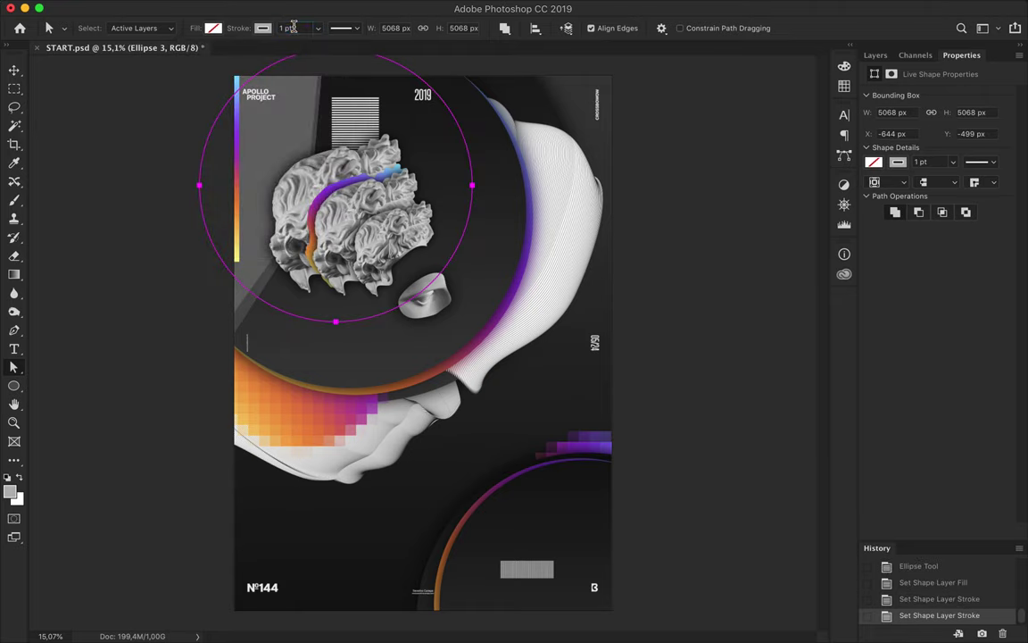
pyautogui.click(335, 55)
pyautogui.press('BackSpace')
# Step: Duplicate the arc, then move and resize the copy onto the statue head
pyautogui.scroll(-1, 342, 96)
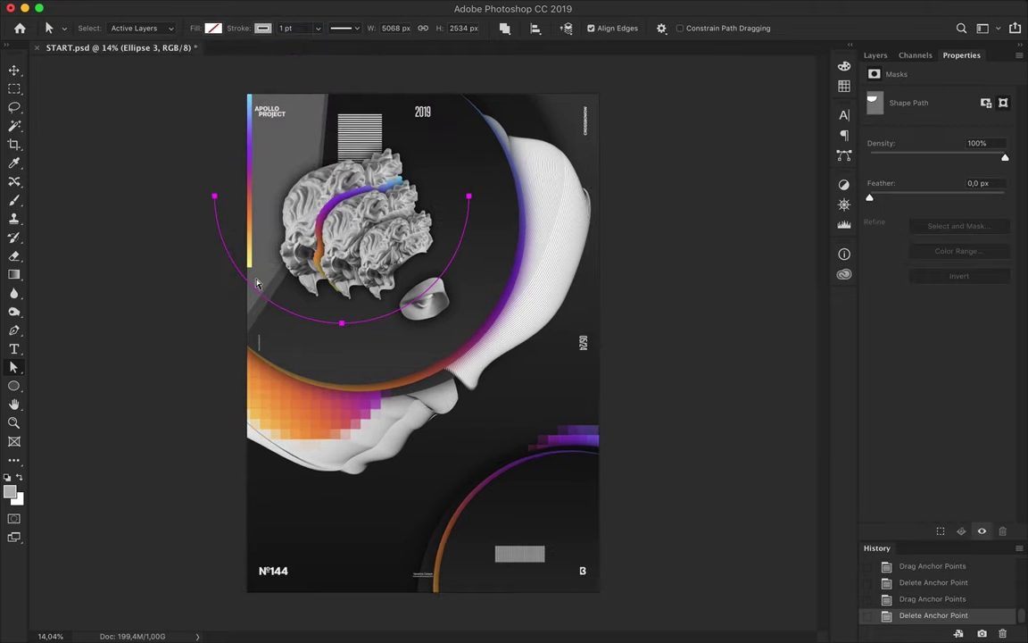
pyautogui.moveTo(473, 311); pyautogui.dragTo(482, 320)
pyautogui.hotkey('ctrl', 't')
pyautogui.moveTo(537, 365); pyautogui.dragTo(431, 264)
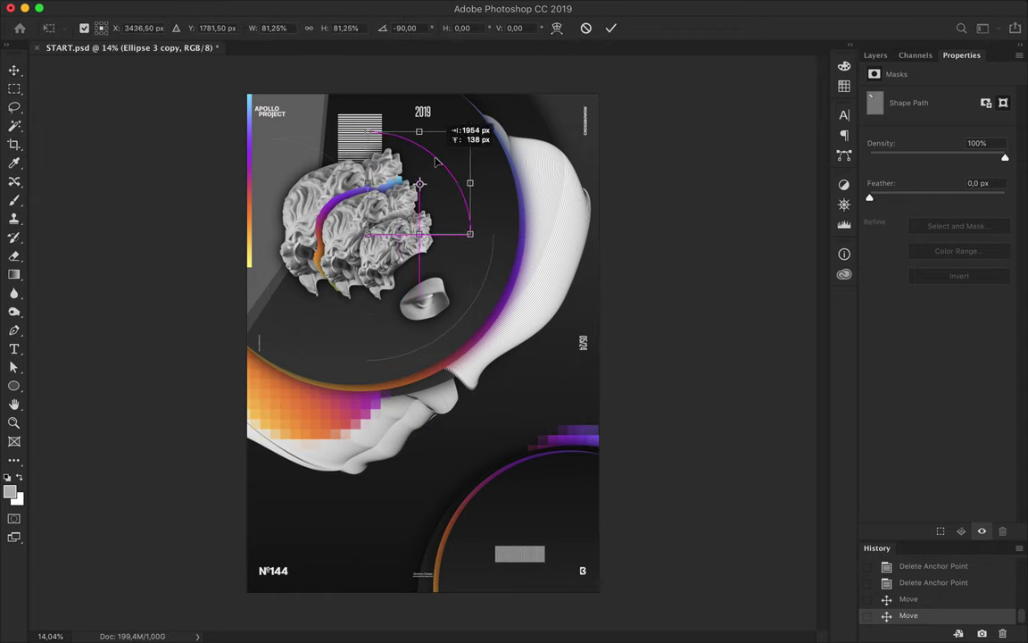
pyautogui.press('Return')
pyautogui.keyDown('ctrl'); pyautogui.click(455, 183); pyautogui.keyUp('ctrl')
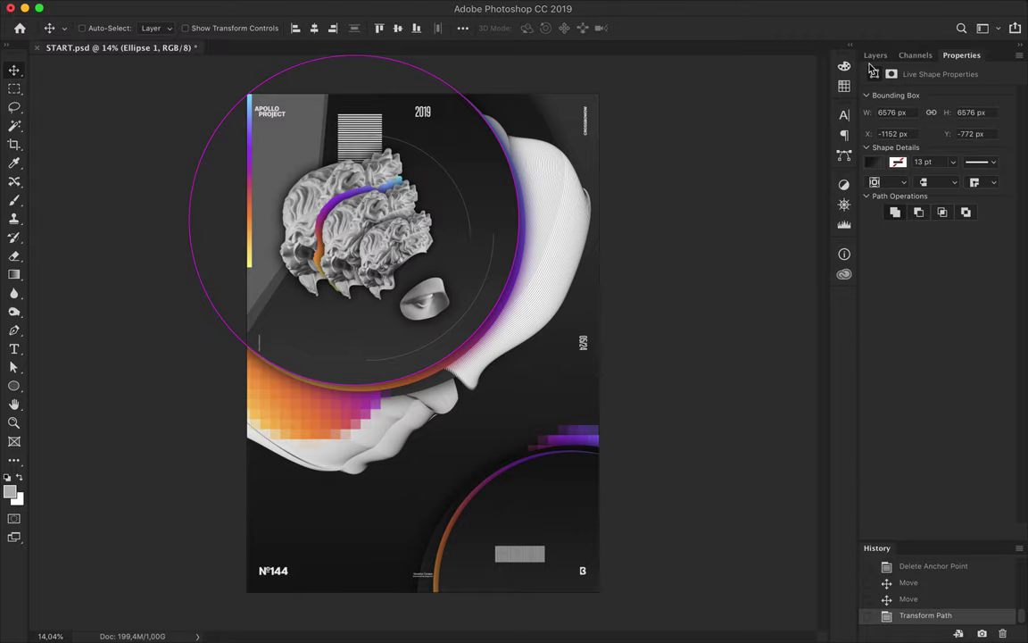
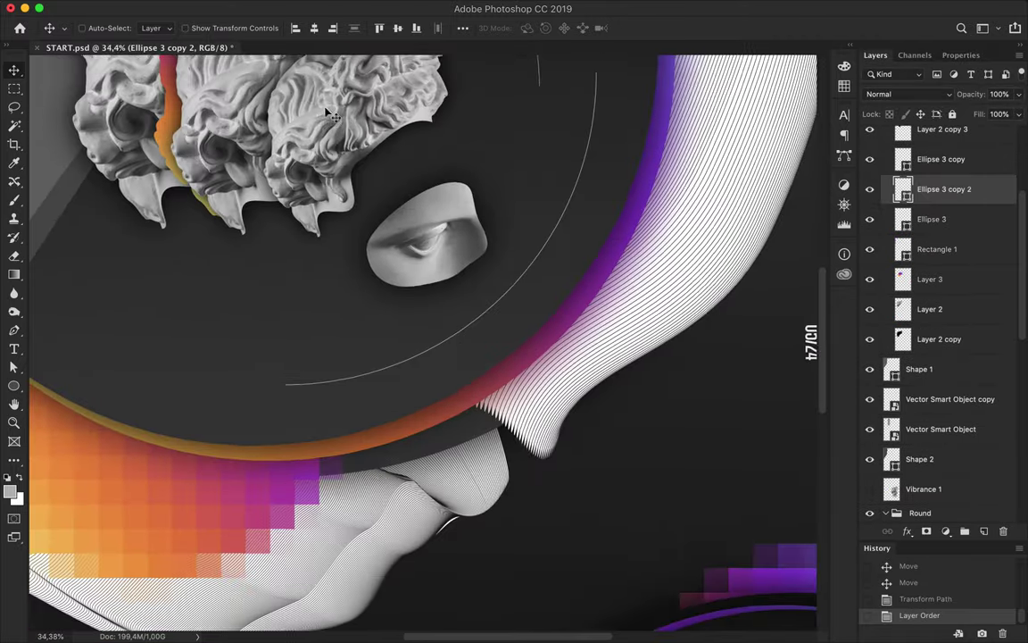
# Step: Rotate the thin arc around the eye by 75 degrees and shift it into place
pyautogui.press('a')
pyautogui.click(288, 27)
pyautogui.scroll(-2, 389, 95)
pyautogui.hotkey('ctrl', 't')
pyautogui.moveTo(536, 205); pyautogui.dragTo(585, 285)
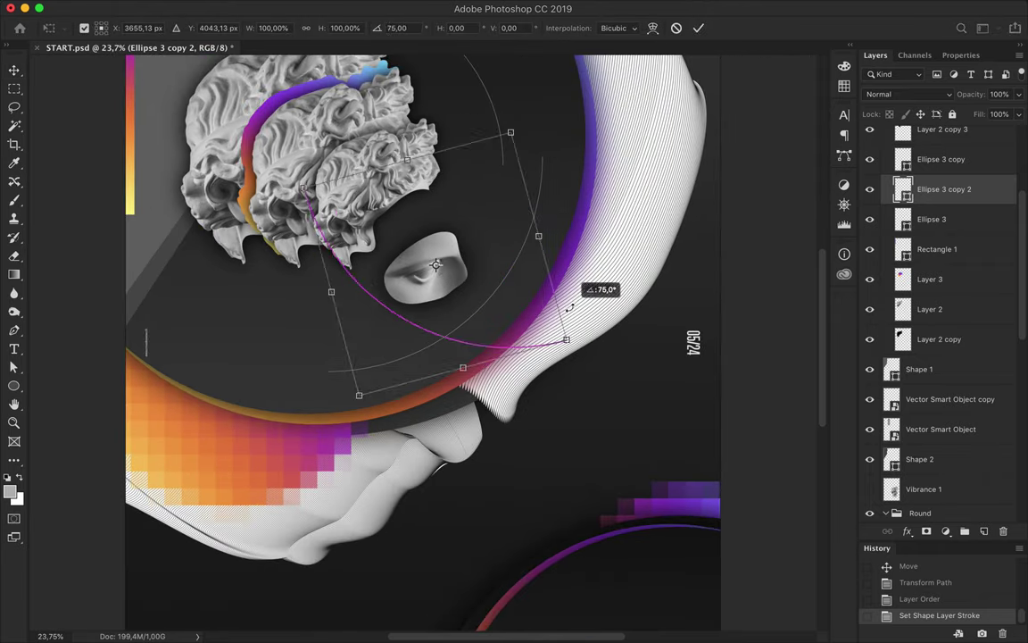
pyautogui.moveTo(446, 294); pyautogui.dragTo(261, 334)
pyautogui.press('Return')
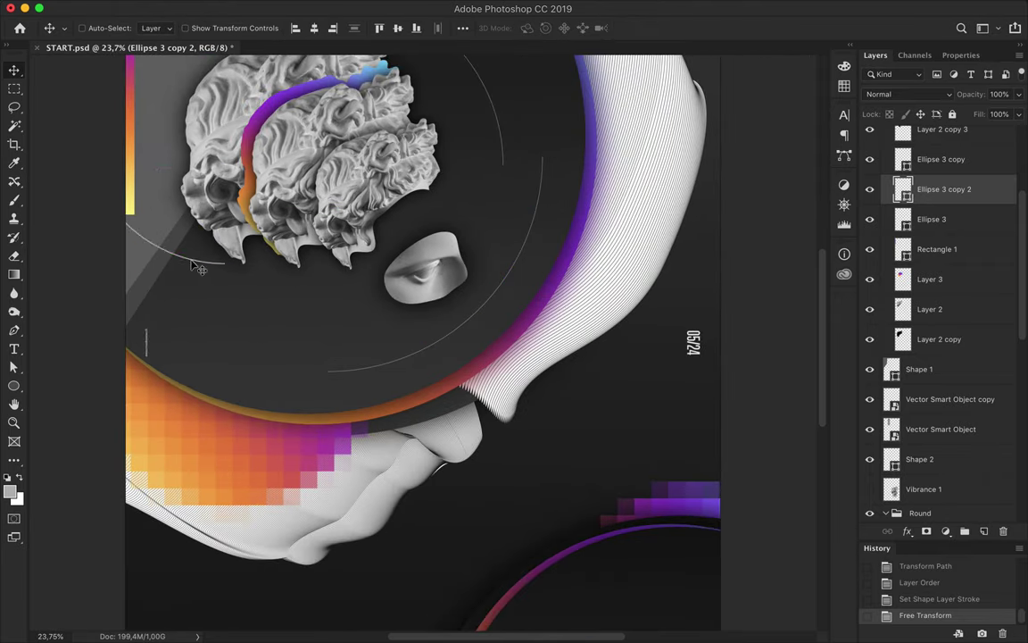
# Step: Duplicate the arc, then move, rotate and shrink the copy below the brain
pyautogui.scroll(-2, 227, 287)
pyautogui.moveTo(267, 317); pyautogui.dragTo(284, 337)
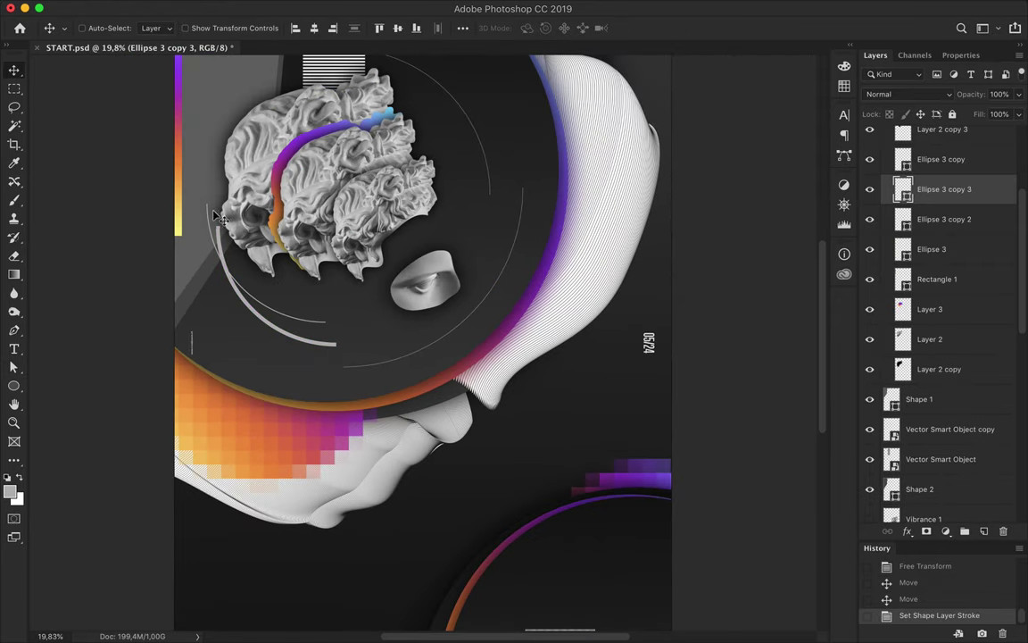
pyautogui.hotkey('ctrl', 't')
pyautogui.moveTo(217, 217); pyautogui.dragTo(268, 201)
pyautogui.moveTo(266, 335); pyautogui.dragTo(327, 321)
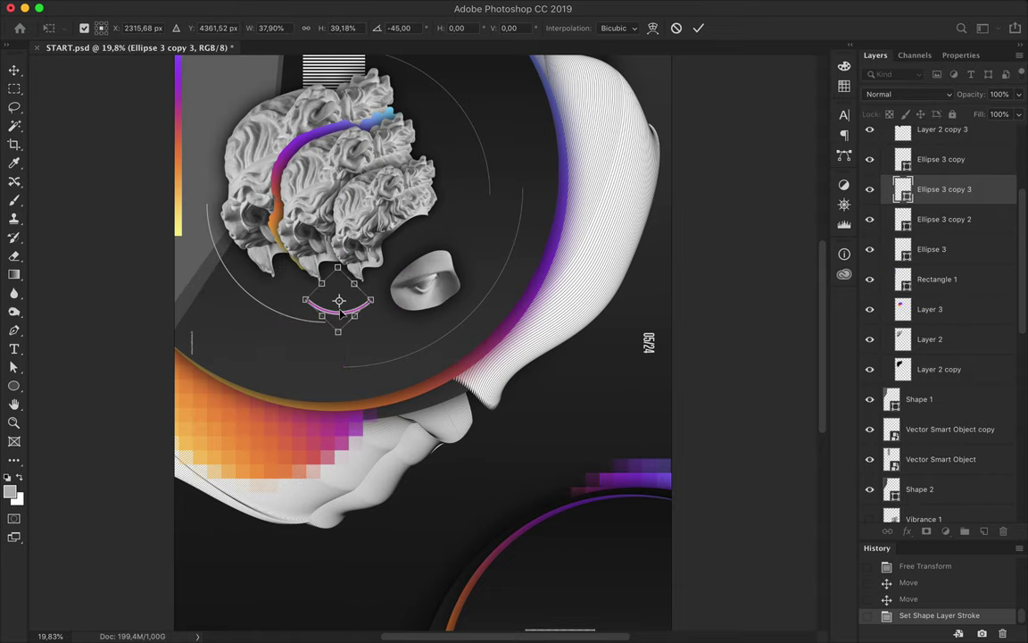
pyautogui.press('Return')
# Step: Group Rectangle 1 and move the brain sculpture group into the top-left corner
pyautogui.scroll(-2, 268, 353)
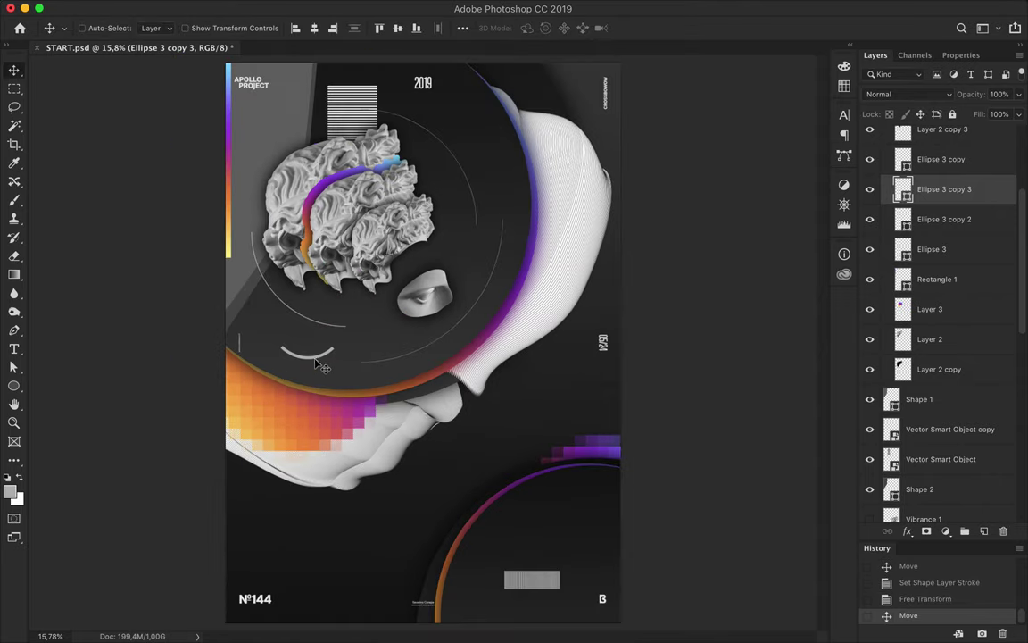
pyautogui.keyDown('ctrl'); pyautogui.click(414, 233); pyautogui.keyUp('ctrl')
pyautogui.moveTo(413, 234); pyautogui.dragTo(408, 203)
pyautogui.hotkey('ctrl', 'z')
pyautogui.click(946, 315)
pyautogui.click(939, 435)
pyautogui.hotkey('ctrl', 'g')
pyautogui.moveTo(929, 305); pyautogui.dragTo(928, 165)
pyautogui.click(885, 188)
pyautogui.moveTo(411, 222)
pyautogui.mouseDown()
pyautogui.moveTo(328, 162)
pyautogui.moveTo(353, 174)
pyautogui.mouseUp()
# Step: Nudge the purple gradient stroke, re-angle the small arc copy, and begin outlining the Apollo head
pyautogui.click(942, 303)
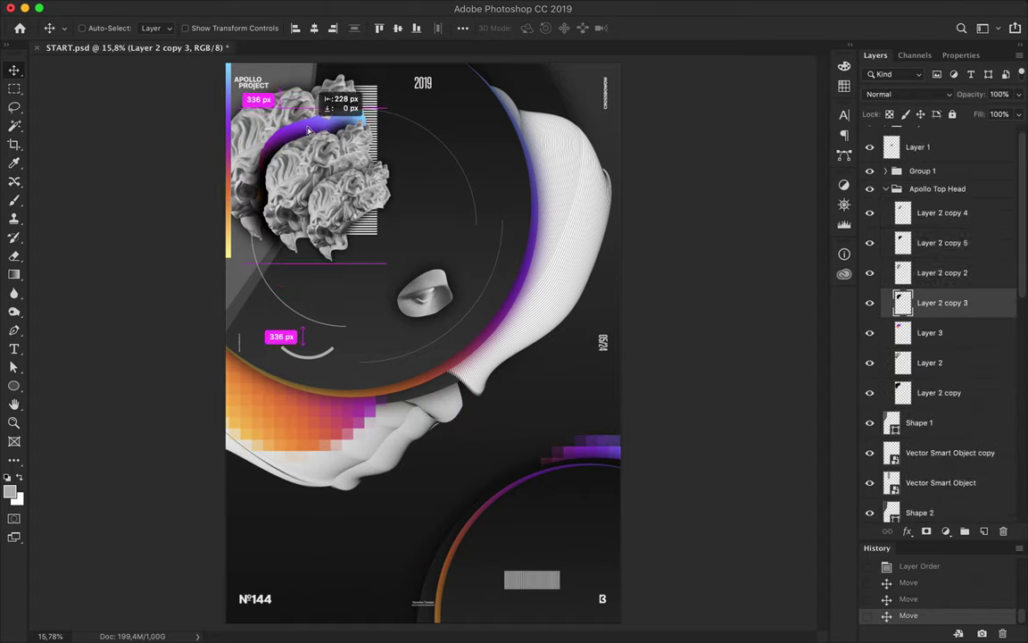
pyautogui.keyDown('ctrl'); pyautogui.click(326, 128); pyautogui.keyUp('ctrl')
pyautogui.moveTo(326, 128); pyautogui.dragTo(320, 123)
pyautogui.keyDown('ctrl'); pyautogui.click(328, 363); pyautogui.keyUp('ctrl')
pyautogui.hotkey('ctrl', 't')
pyautogui.moveTo(398, 266); pyautogui.dragTo(407, 258)
pyautogui.press('Return')
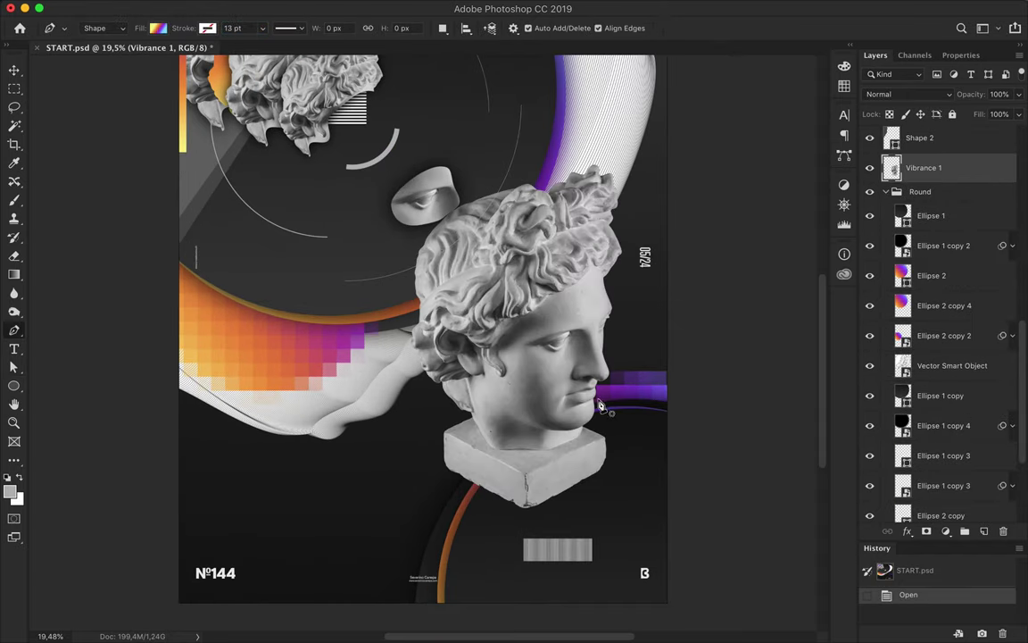
pyautogui.click(598, 400)
pyautogui.moveTo(554, 408)
pyautogui.mouseDown()
pyautogui.moveTo(548, 373)
pyautogui.moveTo(550, 396)
pyautogui.mouseUp()
# Step: Redo the face outline as a plain path and adjust its anchors to follow the face
pyautogui.hotkey('ctrl', 'z')
pyautogui.hotkey('ctrl', 'z')
pyautogui.hotkey('ctrl', 'z')
pyautogui.click(95, 38)
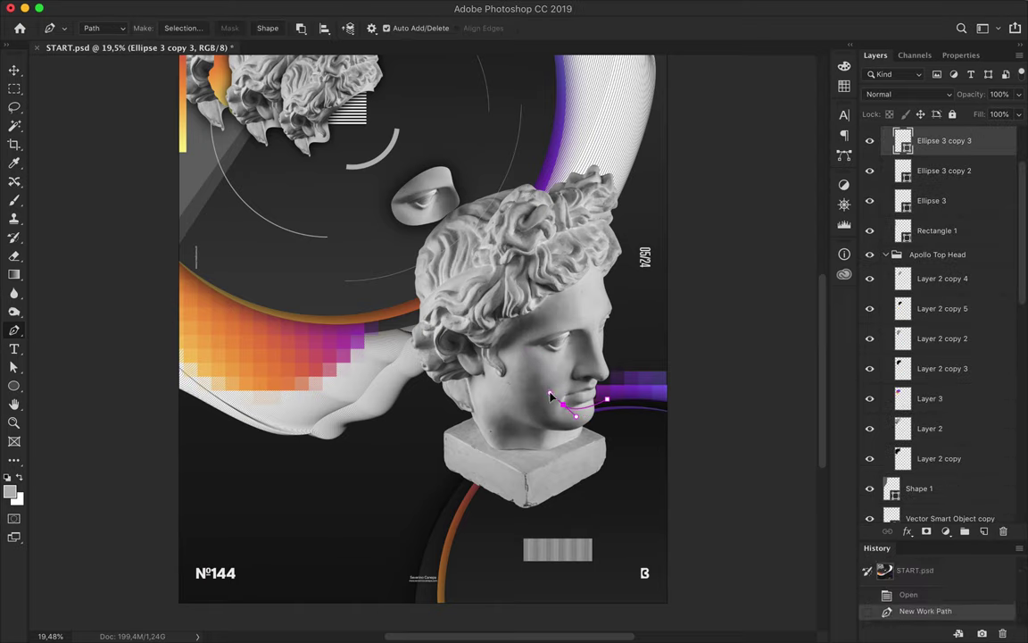
pyautogui.click(613, 406)
pyautogui.scroll(3, 613, 406)
pyautogui.moveTo(668, 446); pyautogui.dragTo(674, 453)
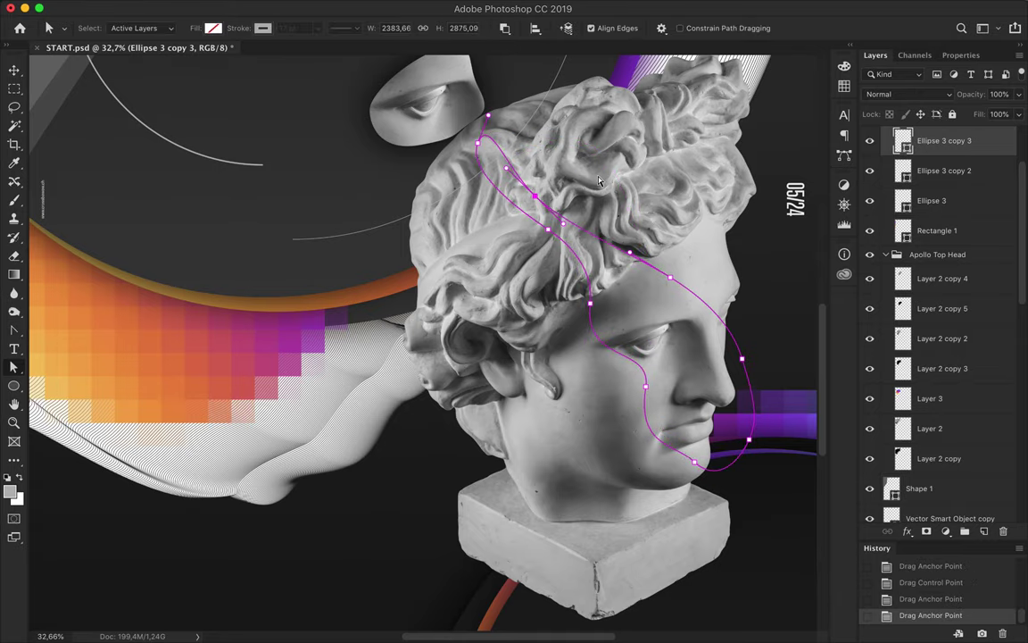
pyautogui.hotkey('ctrl', '0')
# Step: Copy the traced face onto Layer 4 and move it up and to the left
pyautogui.press('p')
pyautogui.hotkey('ctrl', 'Return')
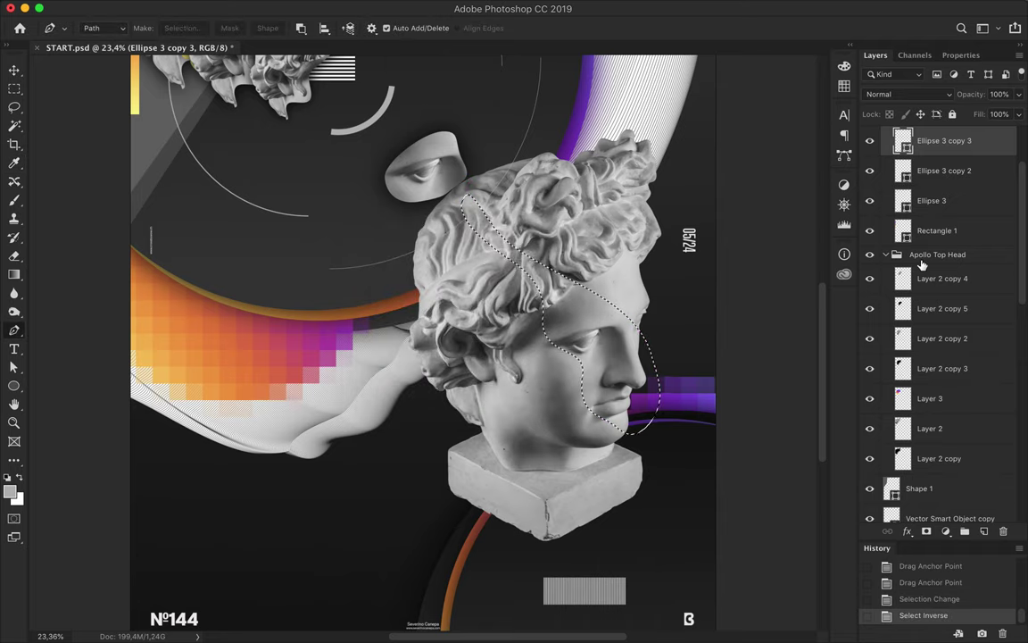
pyautogui.press('v')
pyautogui.hotkey('ctrl', 'c')
pyautogui.hotkey('ctrl', 'v')
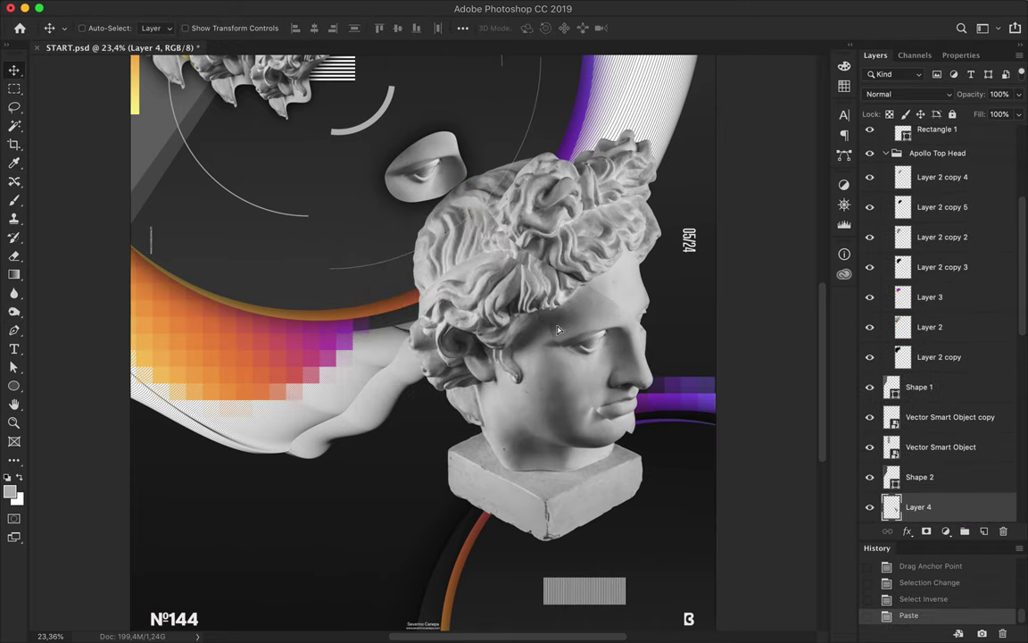
pyautogui.moveTo(557, 331); pyautogui.dragTo(352, 214)
pyautogui.click(466, 436)
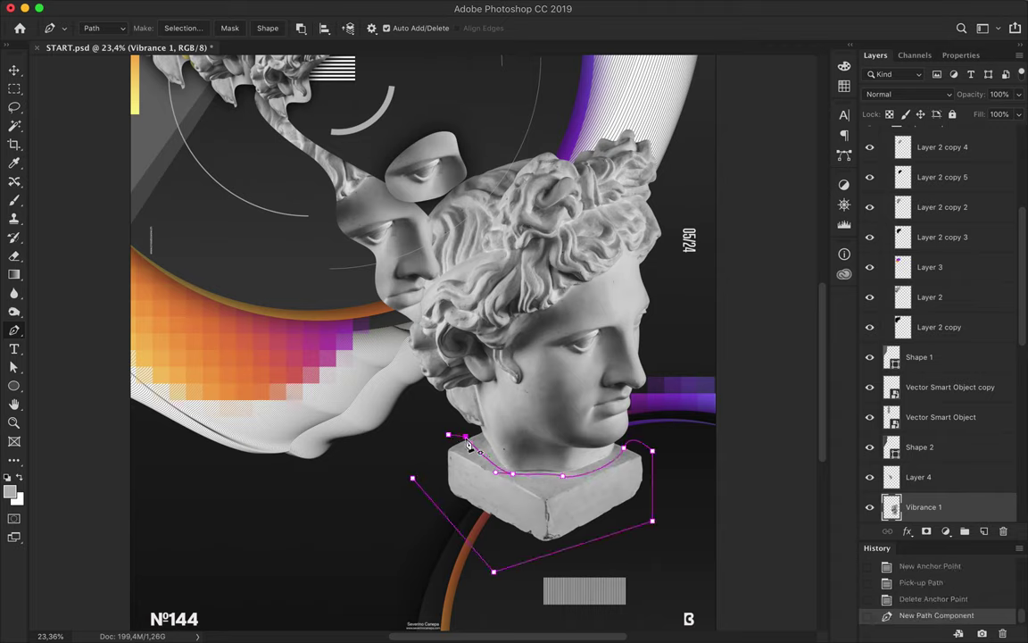
# Step: Copy the traced pedestal onto Layer 5 and place it on the orange mosaic
pyautogui.hotkey('ctrl', 'Return')
pyautogui.hotkey('ctrl', 'c')
pyautogui.hotkey('ctrl', 'v')
pyautogui.moveTo(500, 482); pyautogui.dragTo(298, 390)
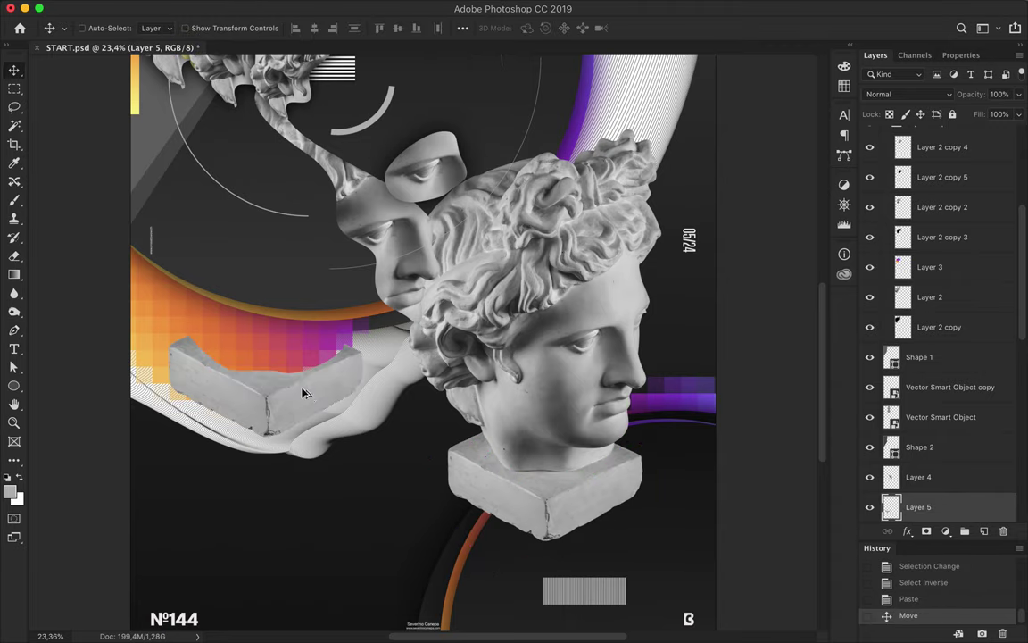
# Step: Make a slightly smaller duplicate of the pedestal, removing extra copies, above the original
pyautogui.hotkey('ctrl', '[')
pyautogui.hotkey('ctrl', 't')
pyautogui.moveTo(161, 326); pyautogui.dragTo(181, 361)
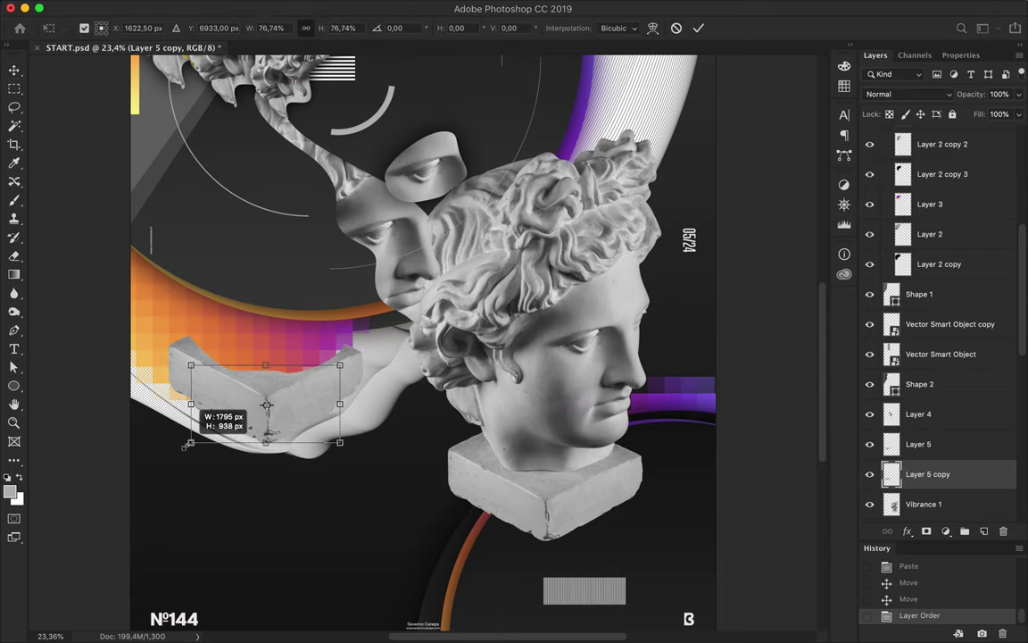
pyautogui.press('Return')
pyautogui.hotkey('ctrl', 't')
pyautogui.press('Return')
pyautogui.press('Delete')
pyautogui.press('Delete')
pyautogui.hotkey('ctrl', ']')
# Step: Paint the pedestal duplicate solid black with the Brush and deselect
pyautogui.press('b')
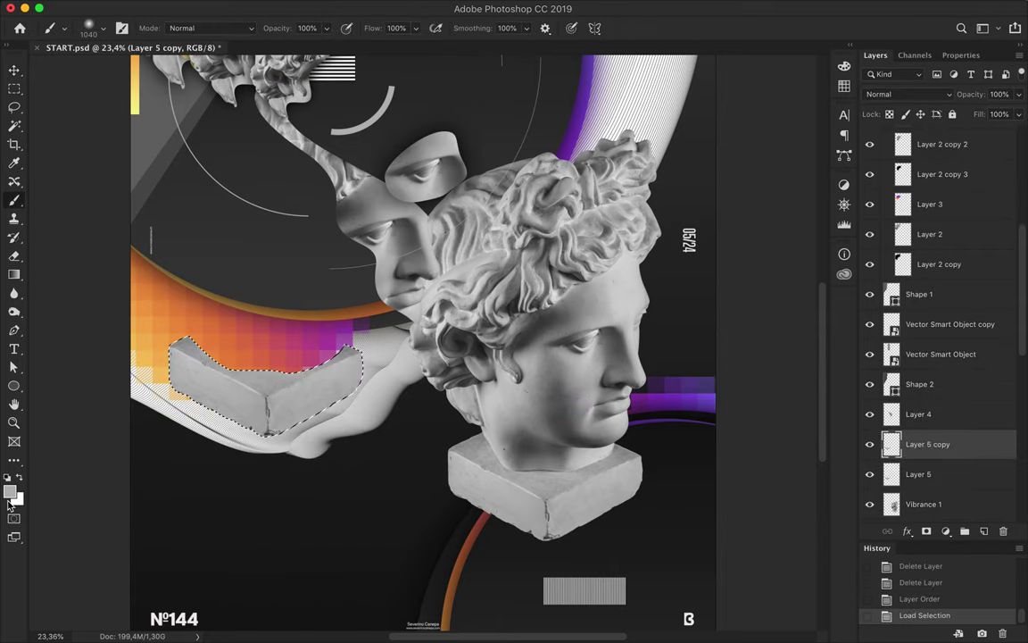
pyautogui.moveTo(187, 330); pyautogui.dragTo(330, 374)
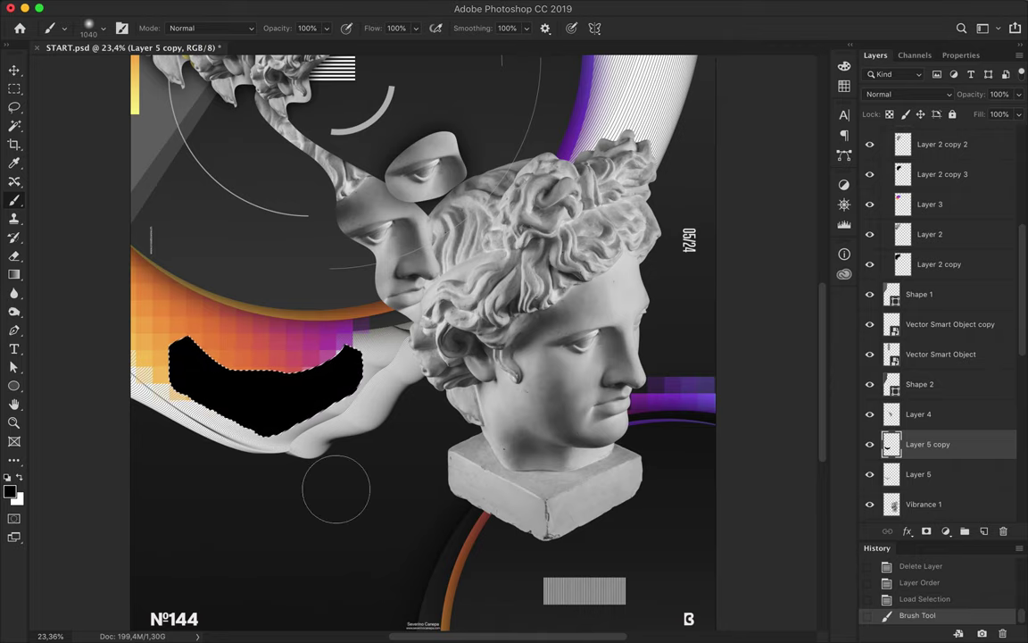
pyautogui.press('m')
pyautogui.hotkey('ctrl', 'd')
pyautogui.click(350, 8)
pyautogui.moveTo(357, 177)
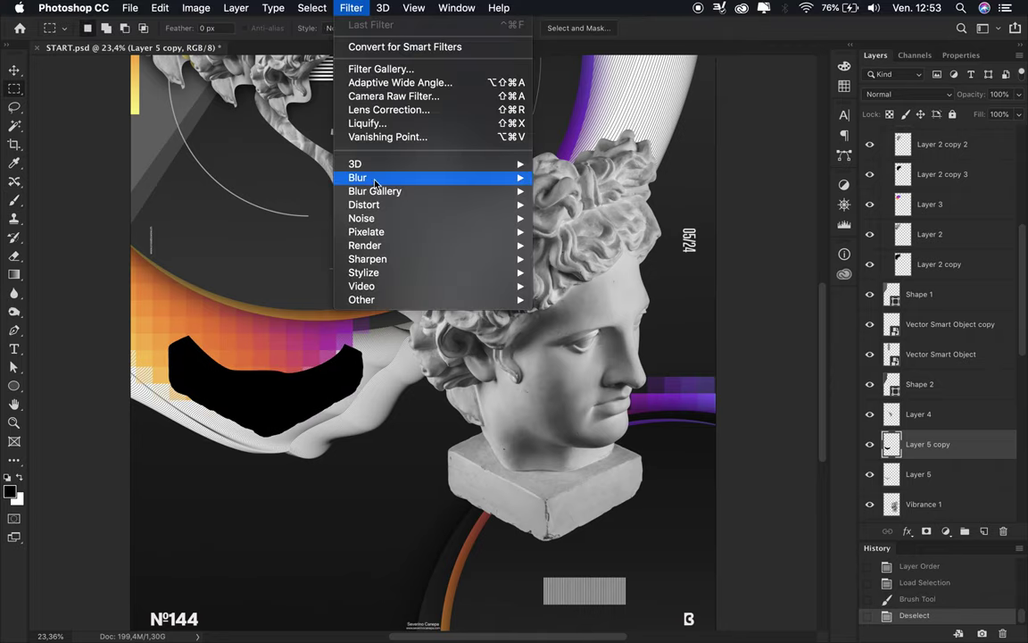
# Step: Blur the black pedestal with a 135.4 px Gaussian Blur, move it below, and set Fill 68%
pyautogui.click(615, 229)
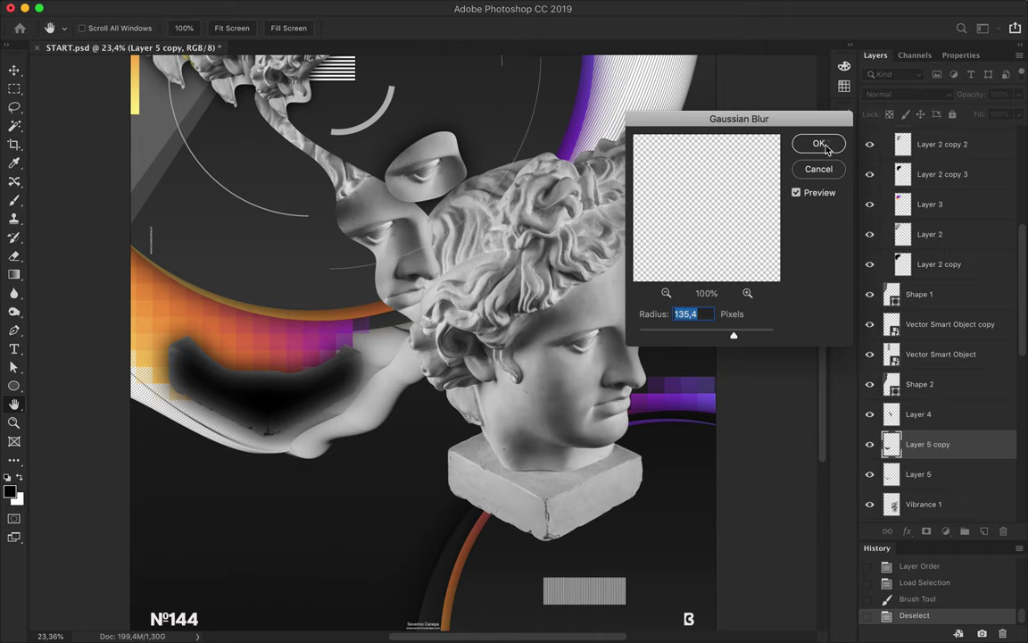
pyautogui.click(819, 145)
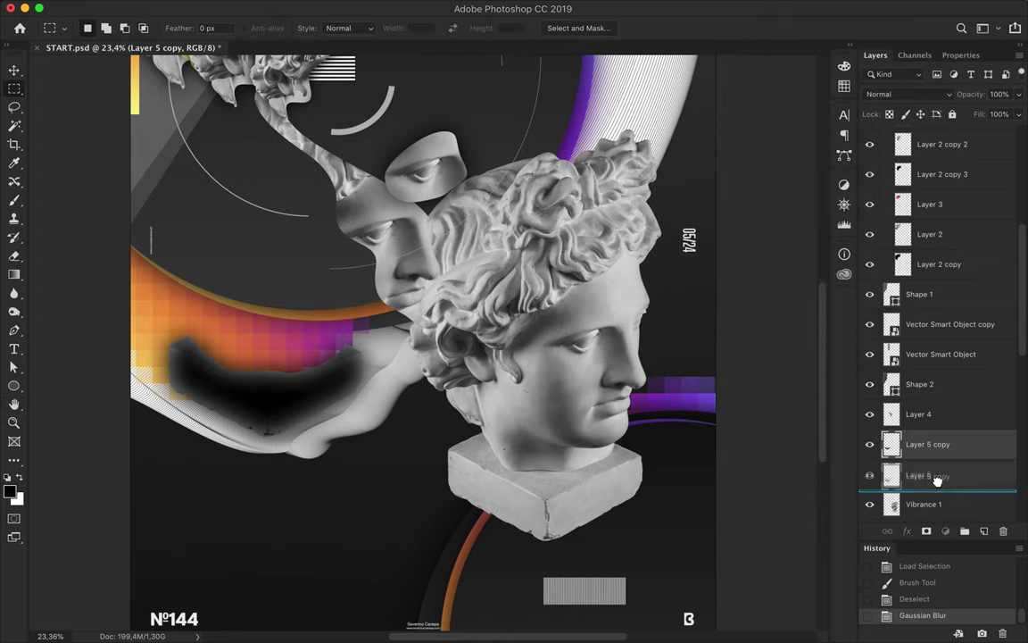
pyautogui.moveTo(928, 444); pyautogui.dragTo(929, 486)
pyautogui.click(893, 94)
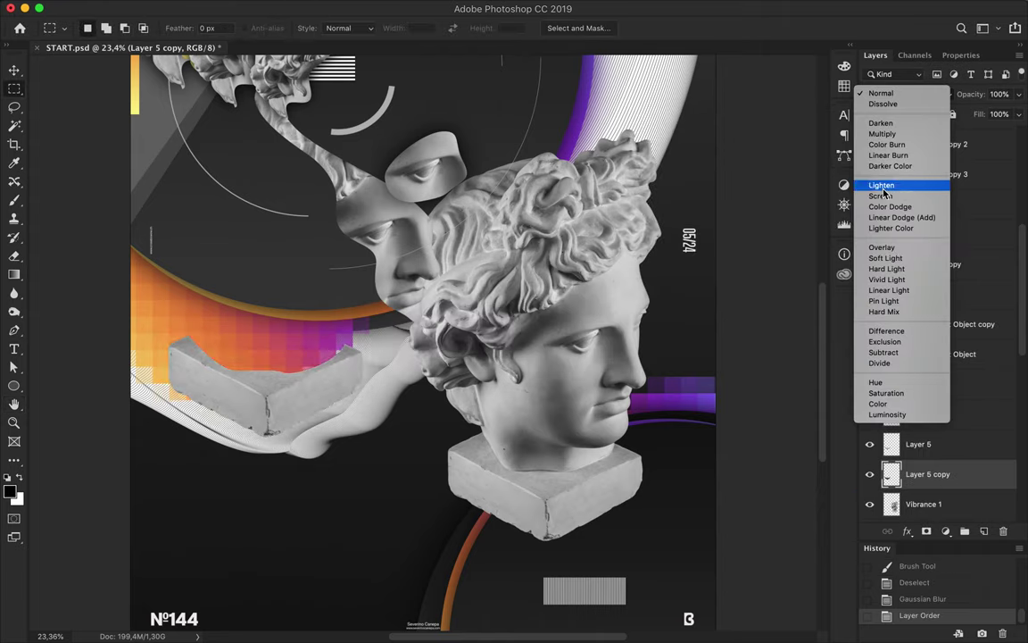
pyautogui.click(1018, 117)
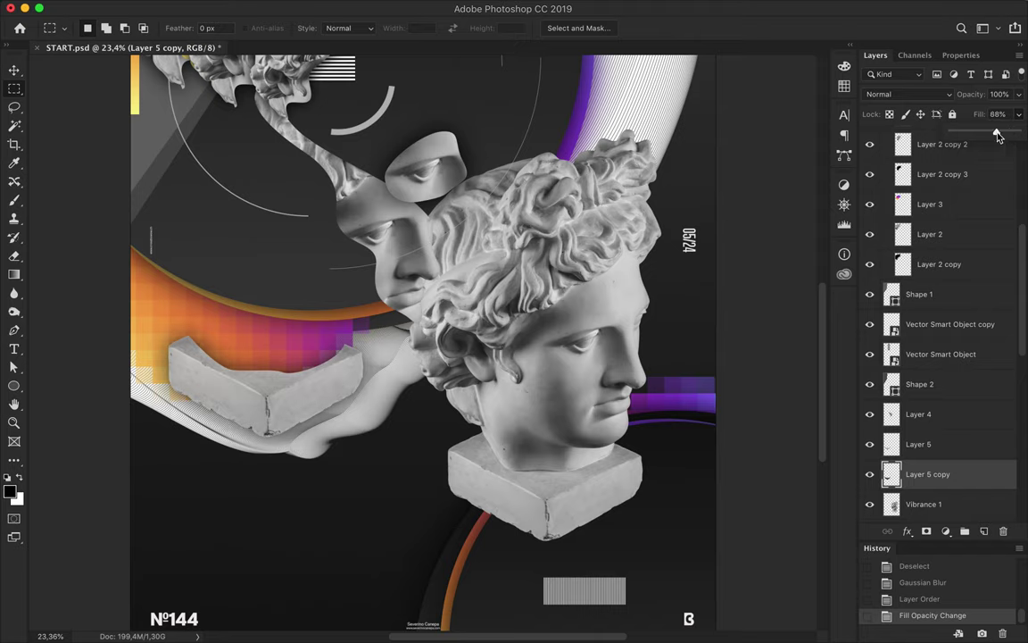
pyautogui.moveTo(929, 474); pyautogui.dragTo(929, 502)
# Step: Stack another pedestal copy beneath the first and reorder the pedestal layers
pyautogui.hotkey('ctrl', 't')
pyautogui.moveTo(266, 408); pyautogui.dragTo(291, 425)
pyautogui.press('Return')
pyautogui.moveTo(931, 478); pyautogui.dragTo(934, 509)
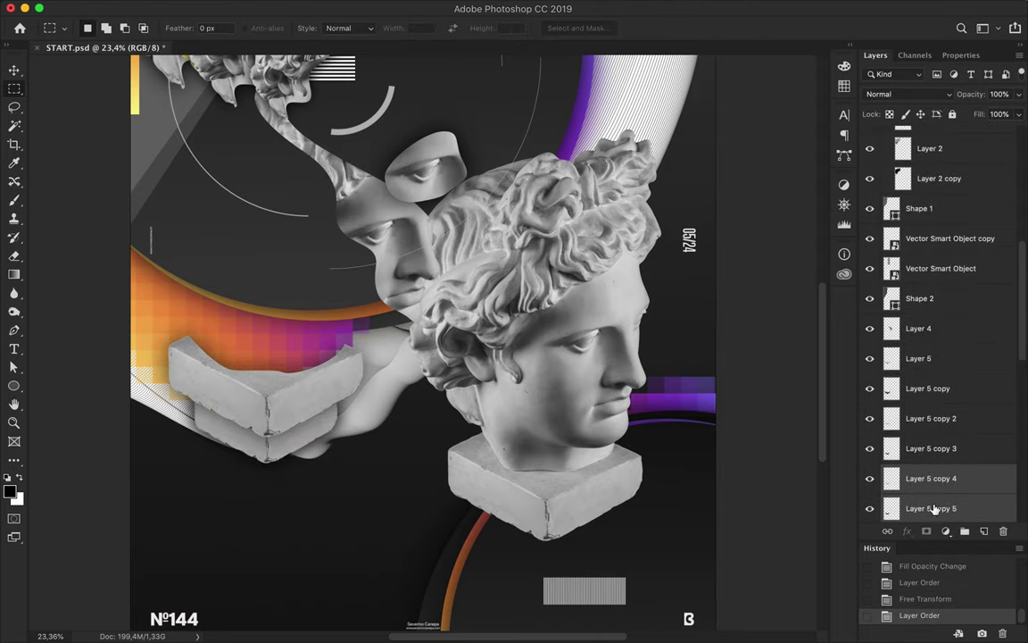
pyautogui.click(933, 508)
# Step: Group the pedestal layers into an 'Apollo Piedestal' group and reposition the stacked blocks
pyautogui.keyDown('shift'); pyautogui.click(924, 357); pyautogui.keyUp('shift')
pyautogui.hotkey('ctrl', 'g')
pyautogui.write('Apollo Piedestal')
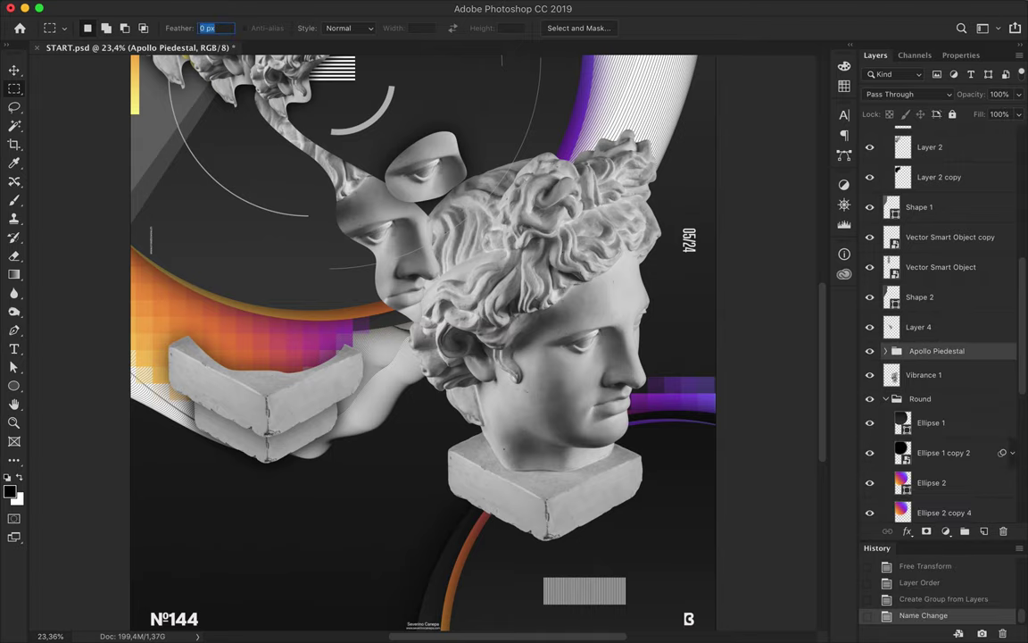
pyautogui.click(885, 351)
pyautogui.press('v')
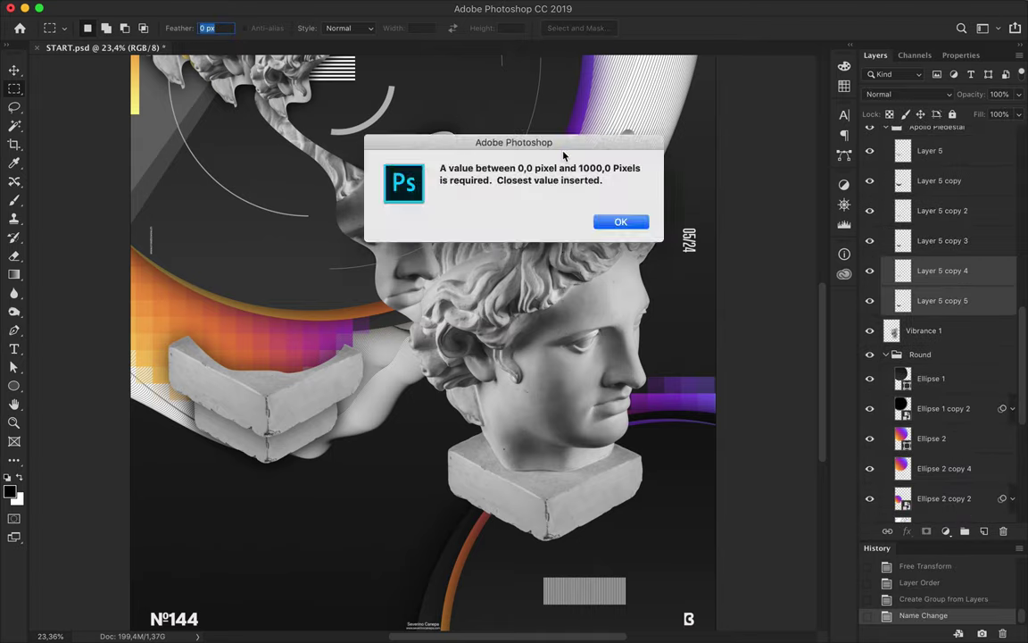
pyautogui.press('Return')
pyautogui.press('v')
pyautogui.moveTo(278, 460); pyautogui.dragTo(268, 419)
# Step: Free Transform the pedestal blocks and move them higher on the poster's left side
pyautogui.hotkey('ctrl', 't')
pyautogui.press('Return')
pyautogui.scroll(3, 447, 357)
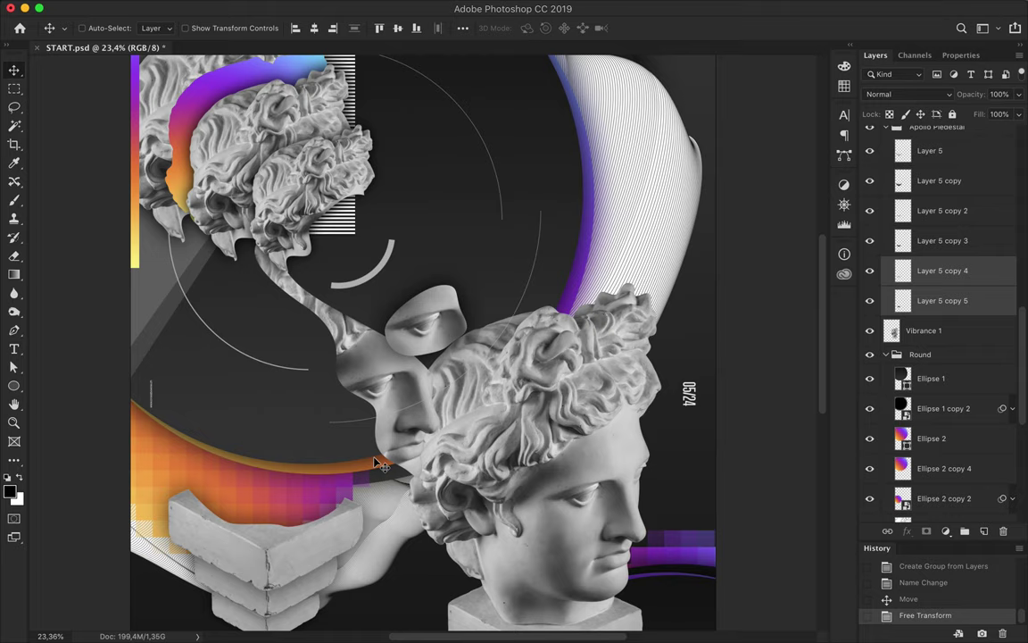
pyautogui.moveTo(259, 539); pyautogui.dragTo(260, 429)
pyautogui.scroll(-3, 338, 510)
pyautogui.scroll(1, 511, 473)
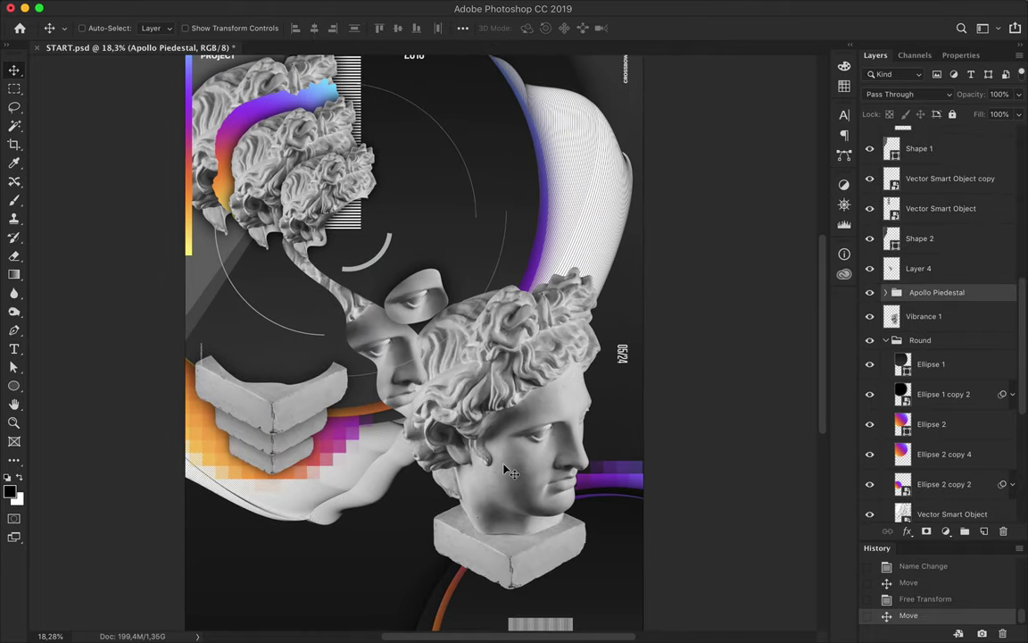
pyautogui.moveTo(920, 268); pyautogui.dragTo(924, 284)
# Step: Load the Layer 4 copy face cutout's selection, paint it with the Brush, and deselect
pyautogui.keyDown('ctrl'); pyautogui.click(892, 298); pyautogui.keyUp('ctrl')
pyautogui.press('b')
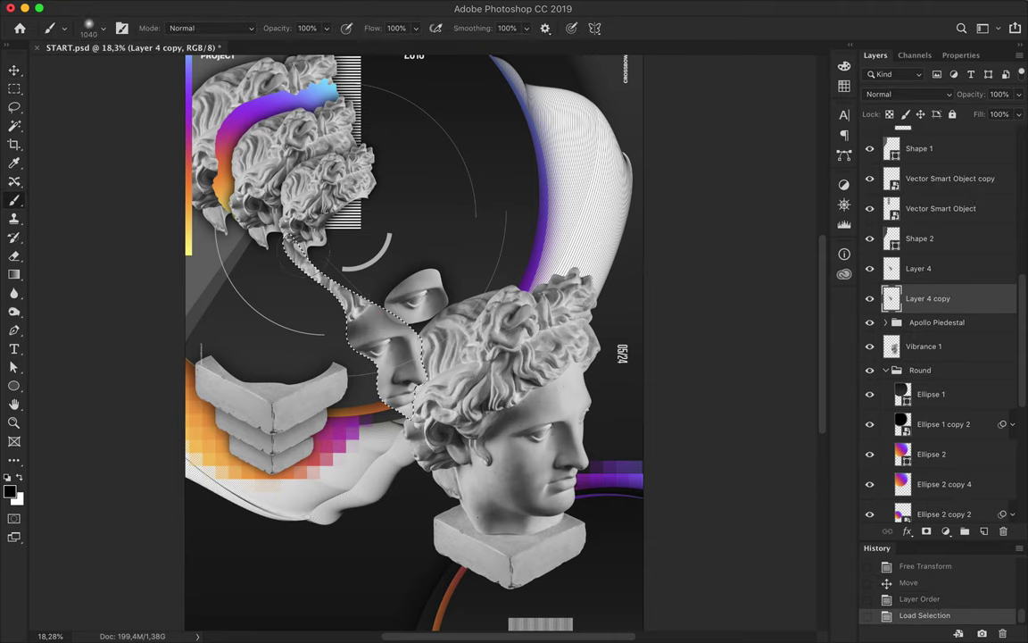
pyautogui.press('v')
pyautogui.press('m')
pyautogui.hotkey('ctrl', 'd')
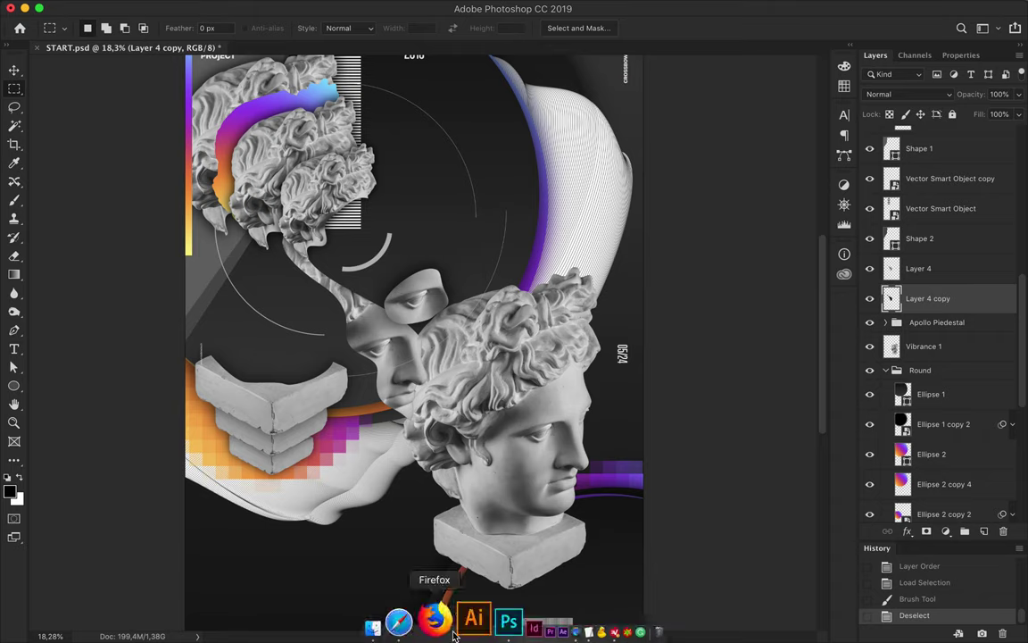
# Step: Move the blurred face copy and Layer 4 together down toward the poster's lower right
pyautogui.press('v')
pyautogui.moveTo(384, 355); pyautogui.dragTo(525, 534)
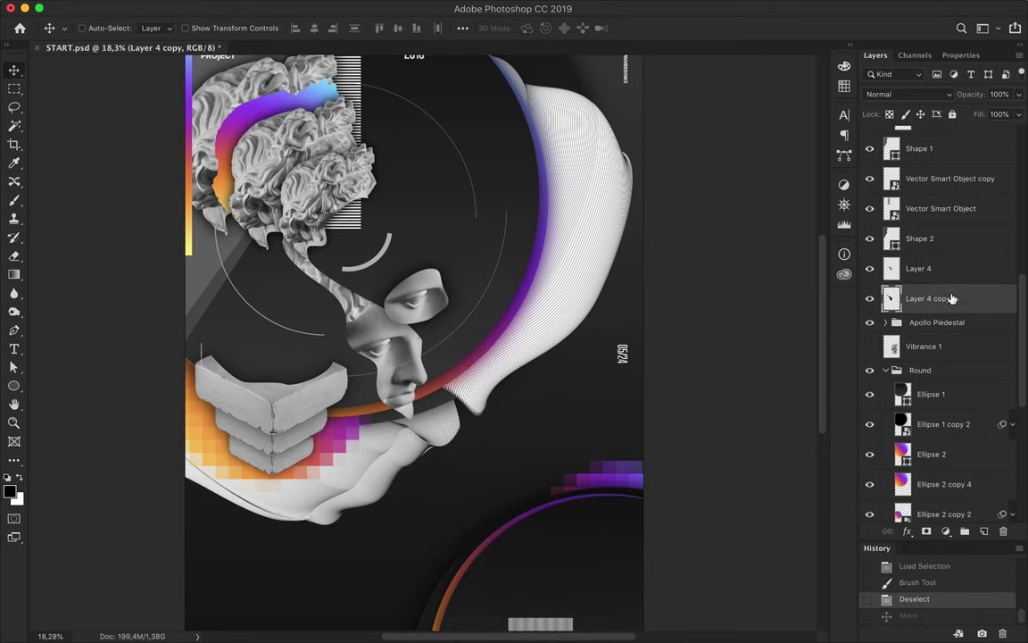
pyautogui.keyDown('shift'); pyautogui.click(919, 268); pyautogui.keyUp('shift')
pyautogui.moveTo(522, 326); pyautogui.dragTo(535, 527)
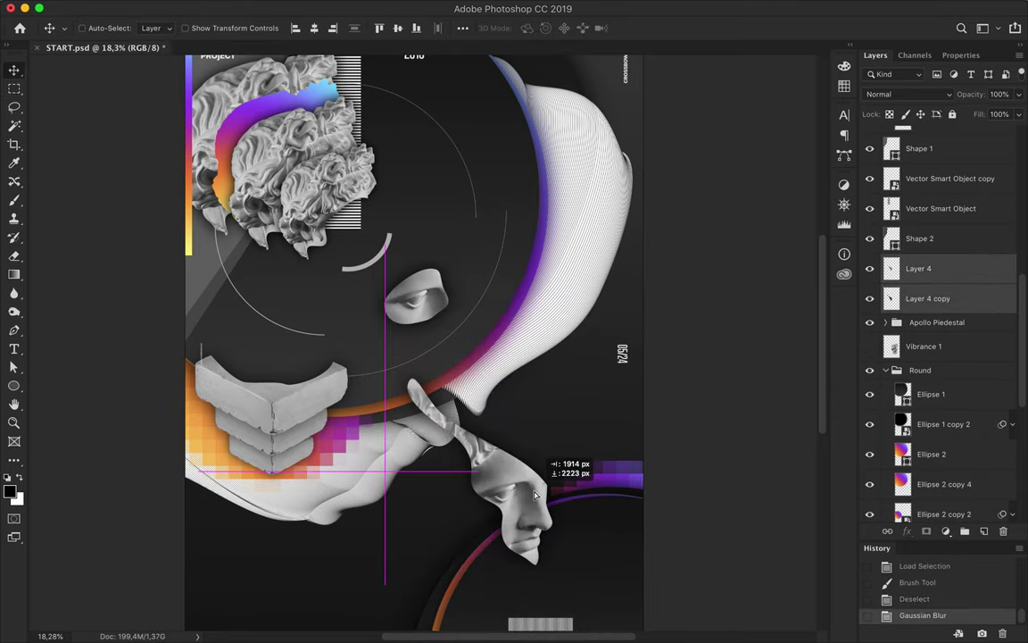
pyautogui.scroll(-3, 536, 527)
pyautogui.moveTo(536, 393); pyautogui.dragTo(443, 374)
pyautogui.scroll(5, 444, 374)
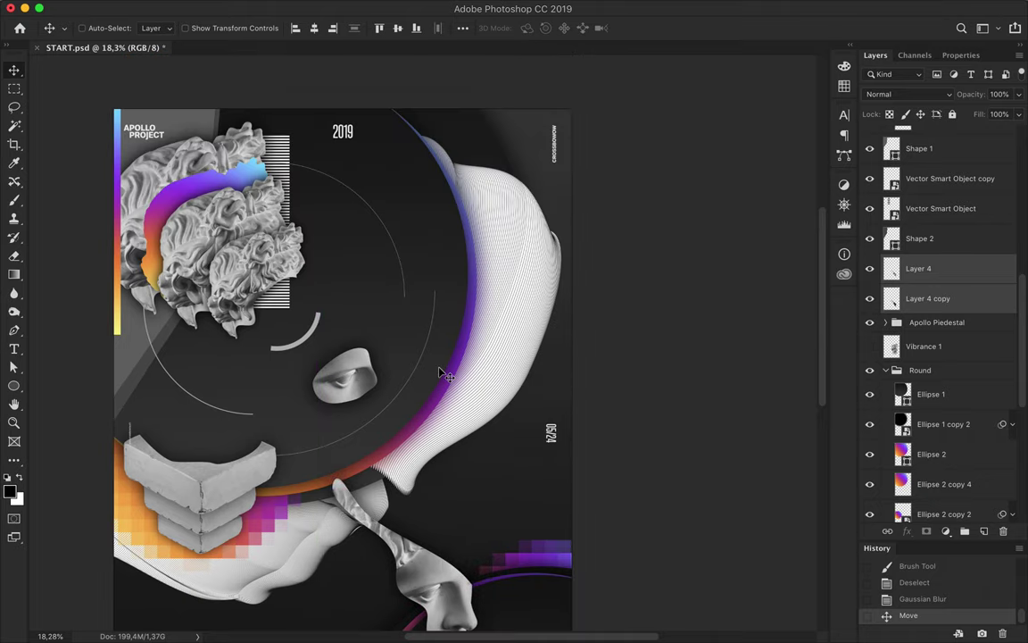
pyautogui.scroll(-2, 443, 355)
# Step: Draw a thin stroked diagonal line with no fill across the poster using the Pen in Shape mode
pyautogui.click(14, 330)
pyautogui.click(105, 27)
pyautogui.click(89, 12)
pyautogui.click(158, 27)
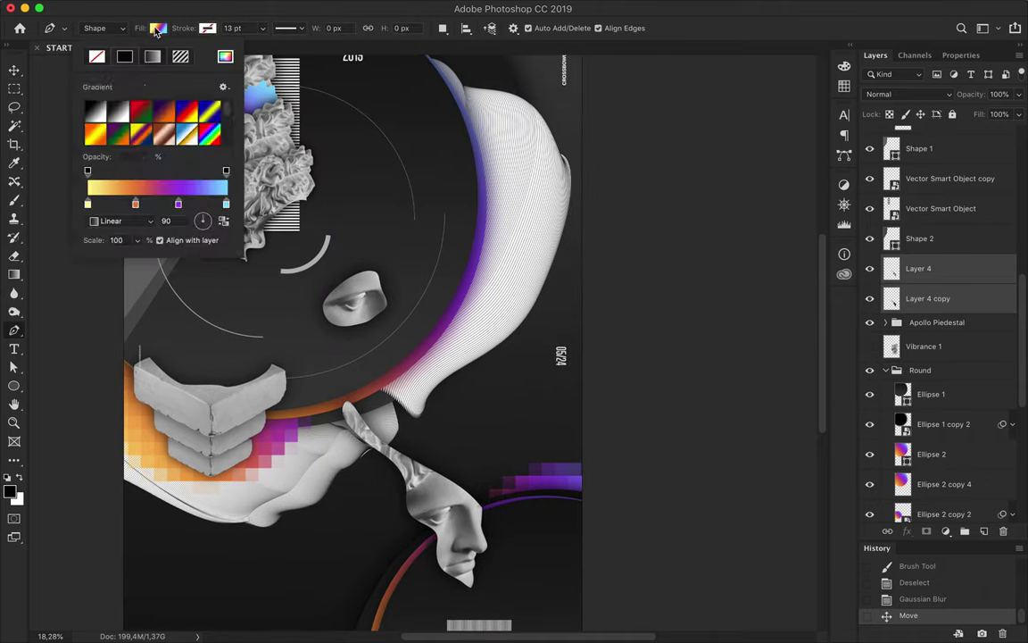
pyautogui.click(174, 57)
pyautogui.hscroll(-2, 393, 268)
pyautogui.hscroll(-10, 360, 259)
pyautogui.hscroll(5, 361, 259)
pyautogui.click(343, 215)
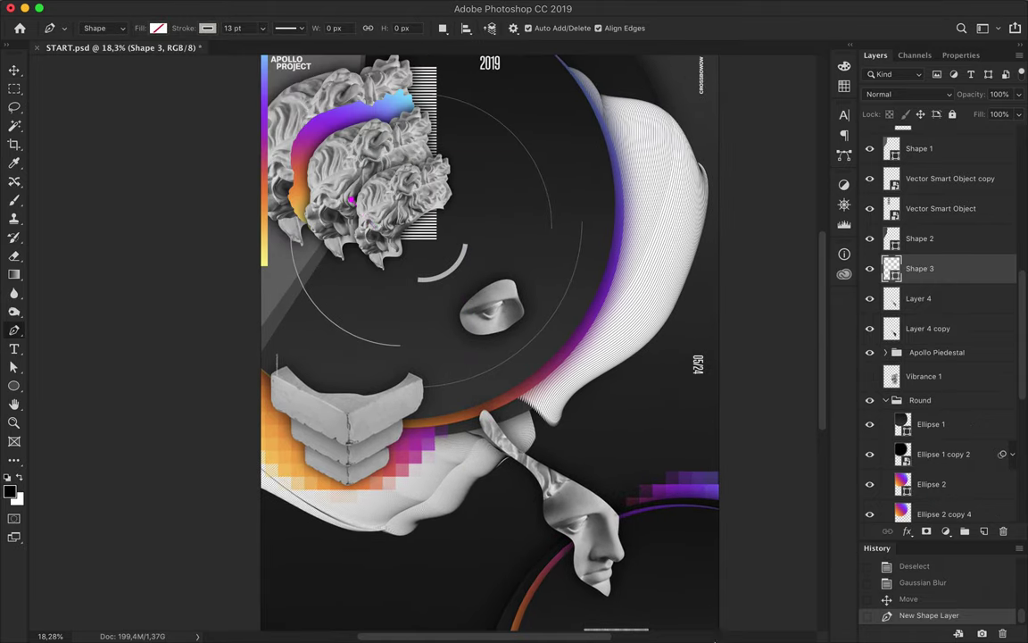
pyautogui.scroll(-2, 357, 267)
pyautogui.click(569, 535)
pyautogui.click(307, 28)
pyautogui.press('Return')
# Step: Move the diagonal line layer below Layer 4 copy
pyautogui.press('v')
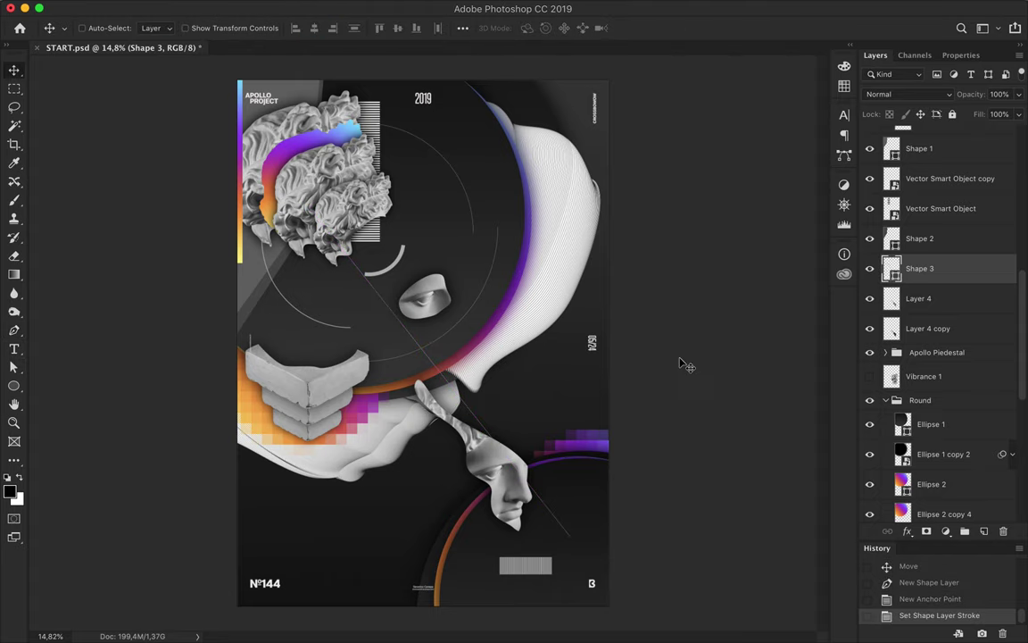
pyautogui.scroll(2, 622, 420)
pyautogui.moveTo(970, 330); pyautogui.dragTo(969, 339)
pyautogui.scroll(2, 517, 230)
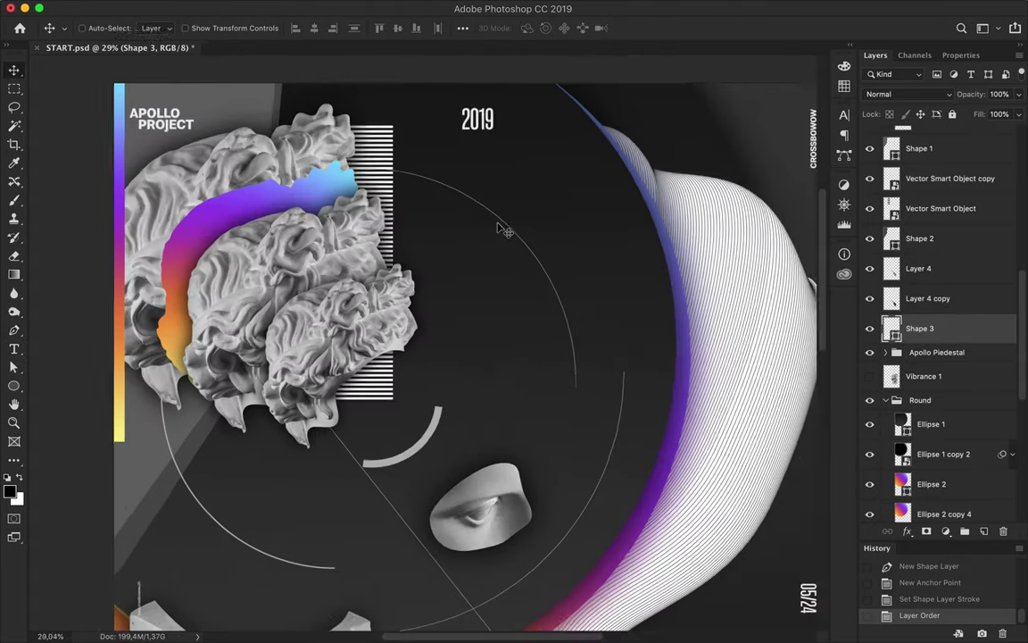
# Step: Draw a curved blob filled with yellow-orange-purple-blue gradient, scaled to about 83%
pyautogui.press('p')
pyautogui.click(125, 496)
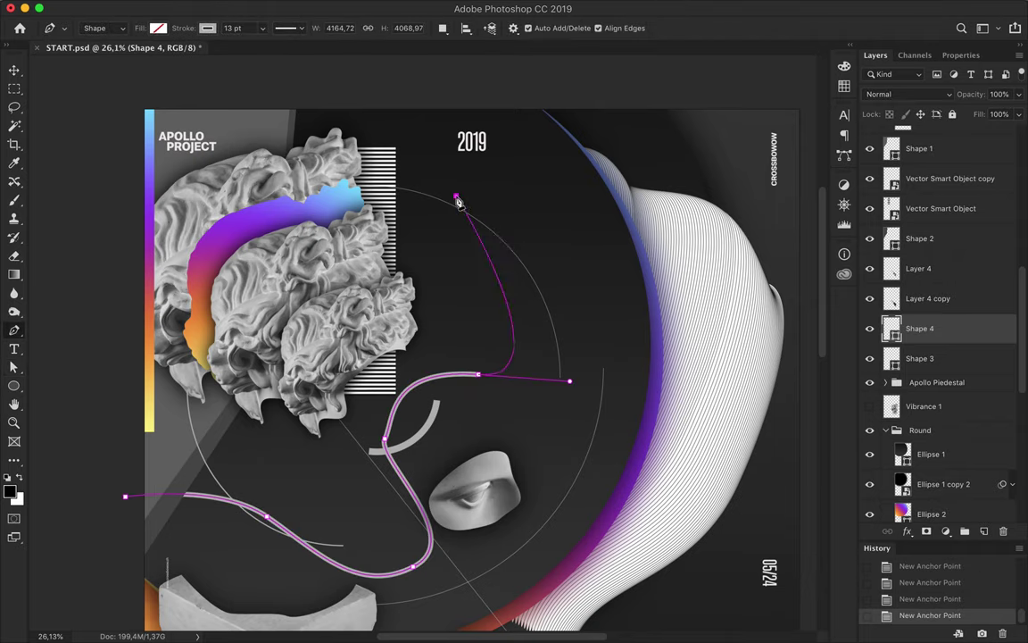
pyautogui.moveTo(456, 195); pyautogui.dragTo(335, 158)
pyautogui.click(158, 28)
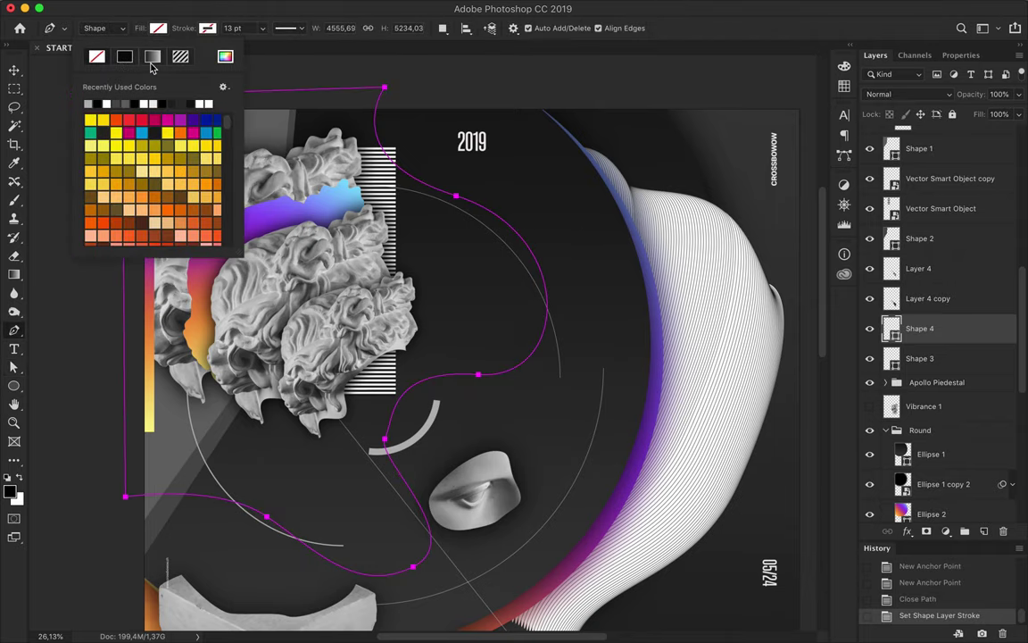
pyautogui.click(153, 56)
pyautogui.click(138, 133)
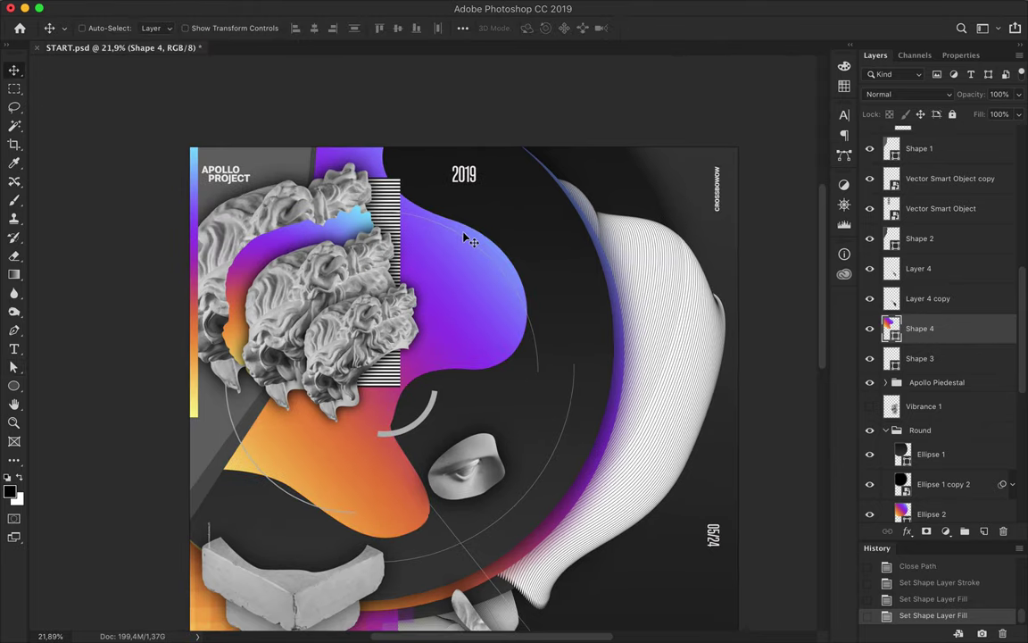
pyautogui.hotkey('ctrl', 't')
pyautogui.moveTo(354, 490); pyautogui.dragTo(436, 324)
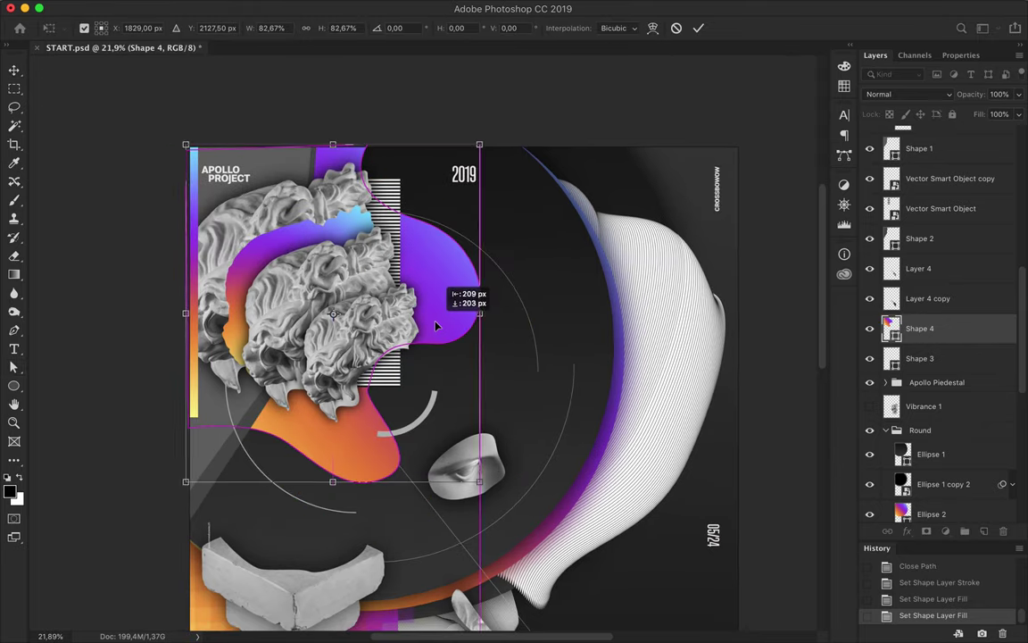
pyautogui.press('Return')
pyautogui.scroll(3, 424, 303)
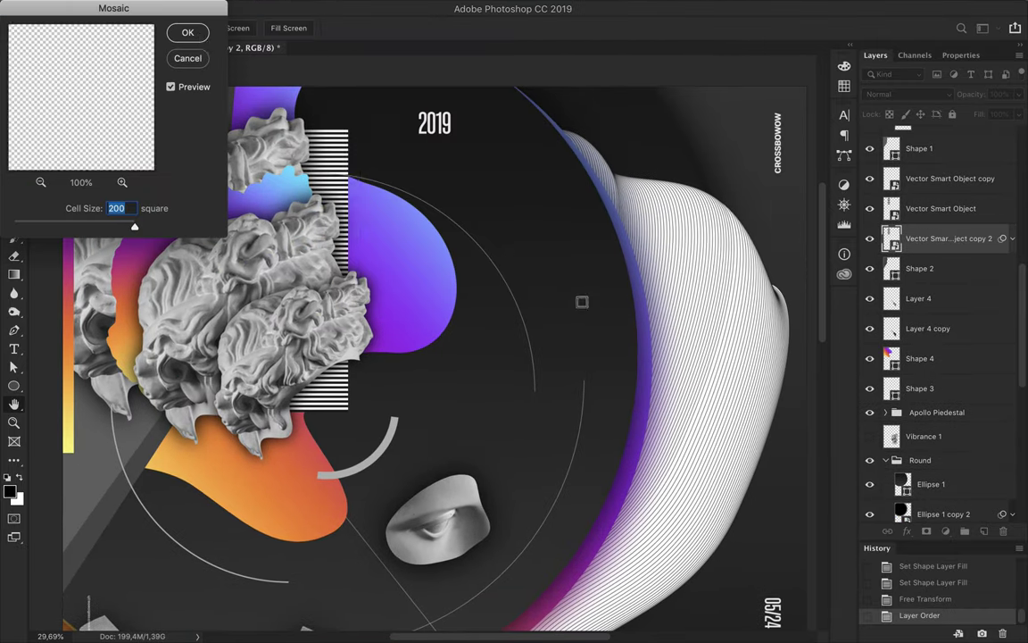
# Step: Apply the Mosaic smart filter, then move the strip right and narrow it
pyautogui.press('Return')
pyautogui.moveTo(339, 223); pyautogui.dragTo(390, 209)
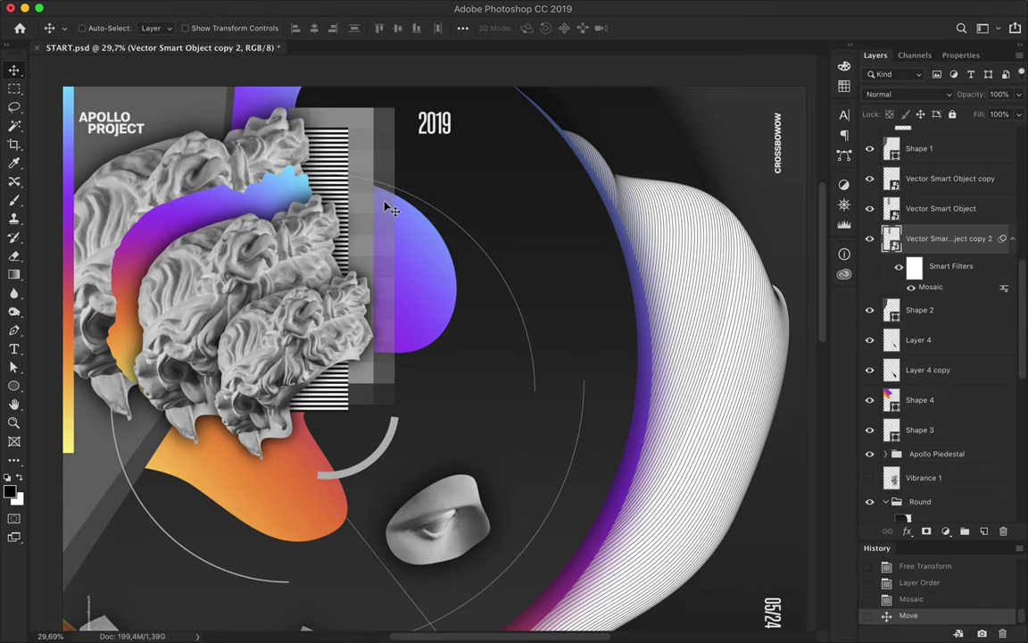
pyautogui.hotkey('ctrl', 't')
pyautogui.moveTo(395, 107); pyautogui.dragTo(345, 219)
pyautogui.click(277, 27)
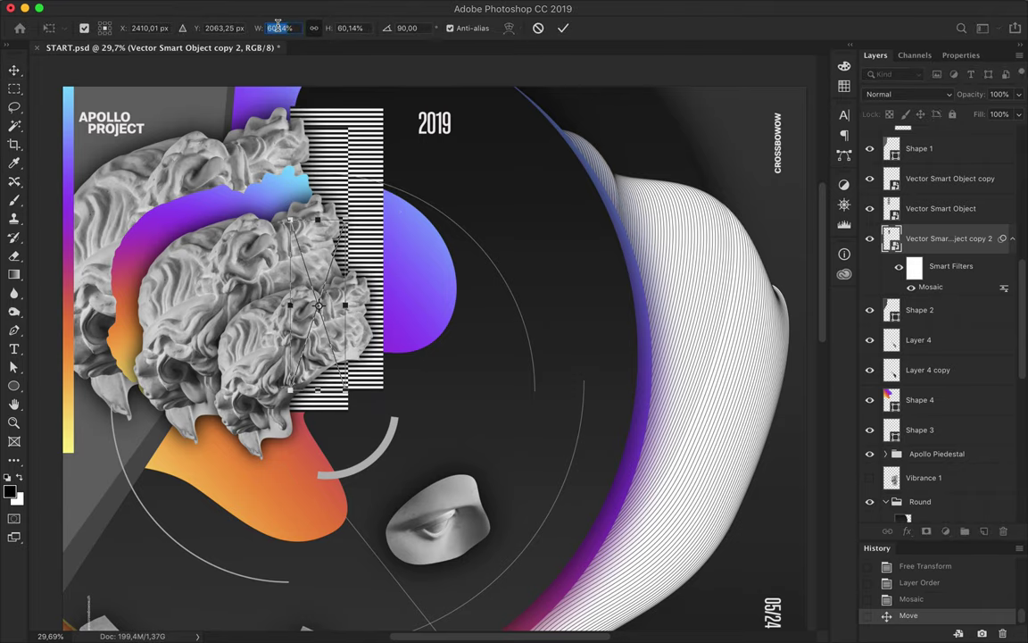
pyautogui.press('Return')
# Step: Place a duplicate mosaic strip up and right, and start a curved shape over the white wave
pyautogui.moveTo(322, 279)
pyautogui.mouseDown()
pyautogui.moveTo(344, 163)
pyautogui.moveTo(393, 141)
pyautogui.mouseUp()
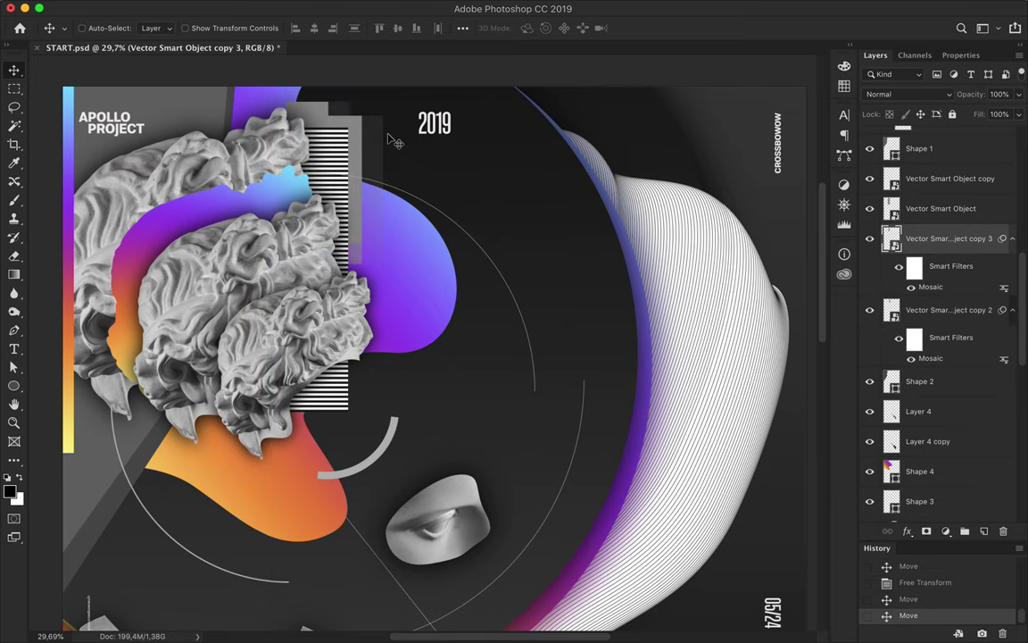
pyautogui.scroll(-5, 390, 140)
pyautogui.scroll(3, 349, 119)
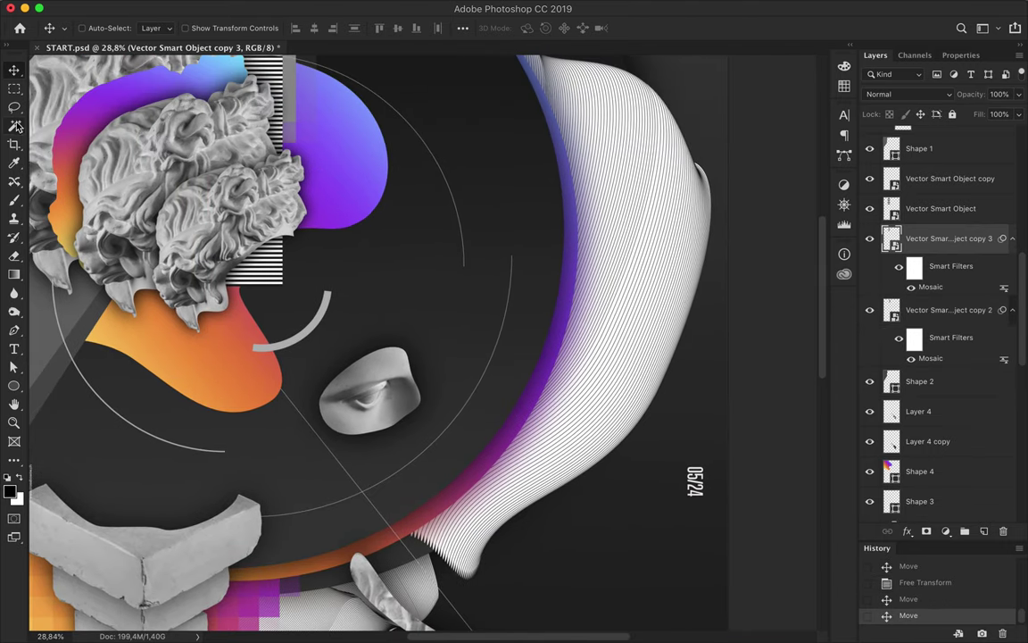
pyautogui.press('p')
pyautogui.moveTo(486, 427); pyautogui.dragTo(509, 464)
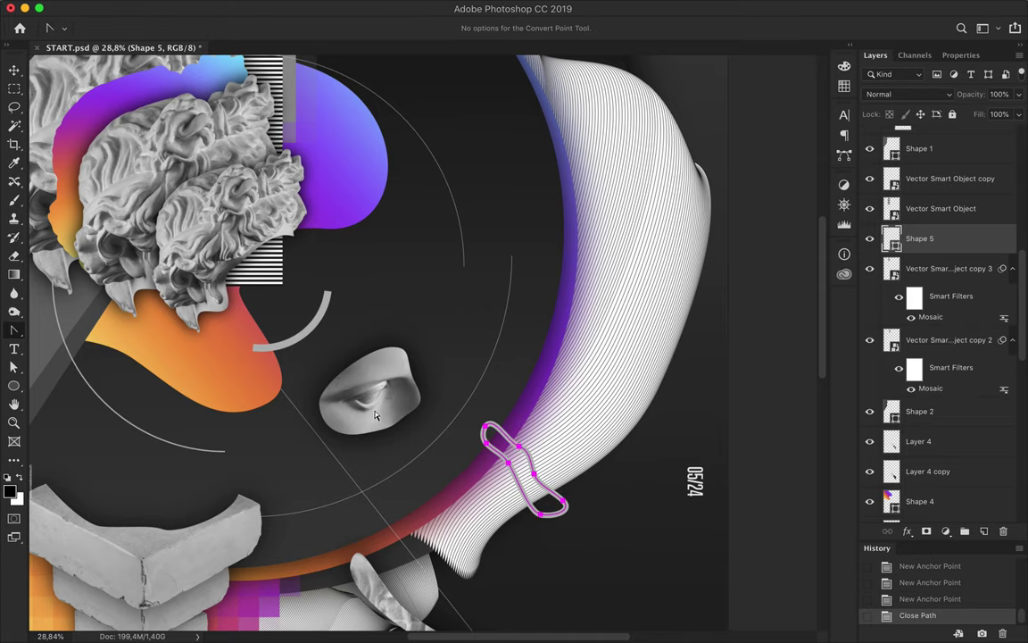
# Step: Curve the bottom of the gradient squiggle and move it up and left
pyautogui.click(482, 432)
pyautogui.scroll(5, 536, 482)
pyautogui.press('a')
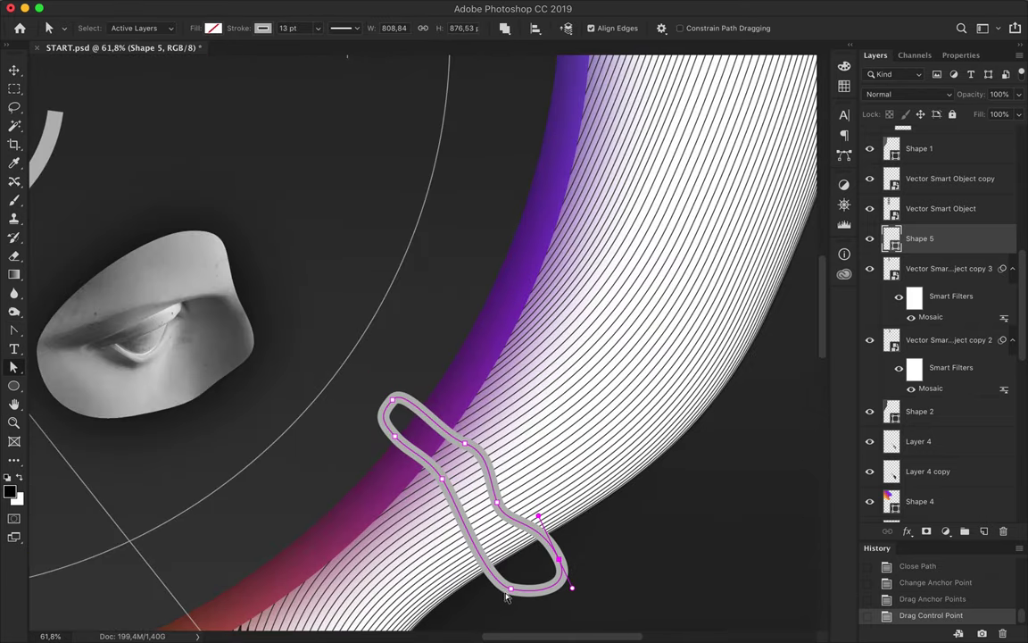
pyautogui.moveTo(505, 597); pyautogui.dragTo(448, 584)
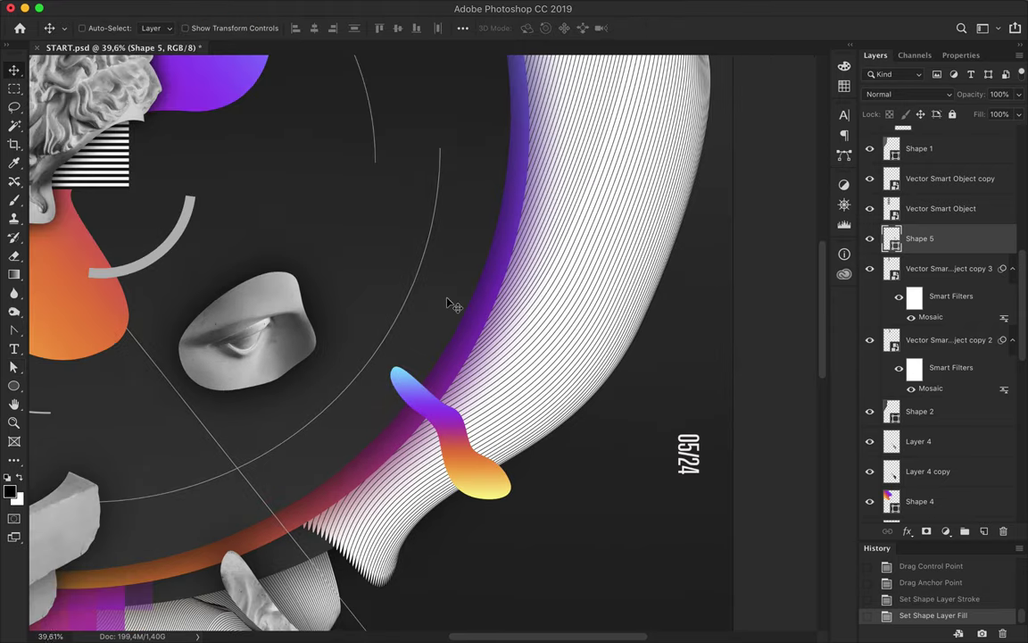
pyautogui.hotkey('ctrl', '-')
pyautogui.hotkey('ctrl', '-')
pyautogui.hotkey('ctrl', '-')
pyautogui.moveTo(411, 299); pyautogui.dragTo(393, 272)
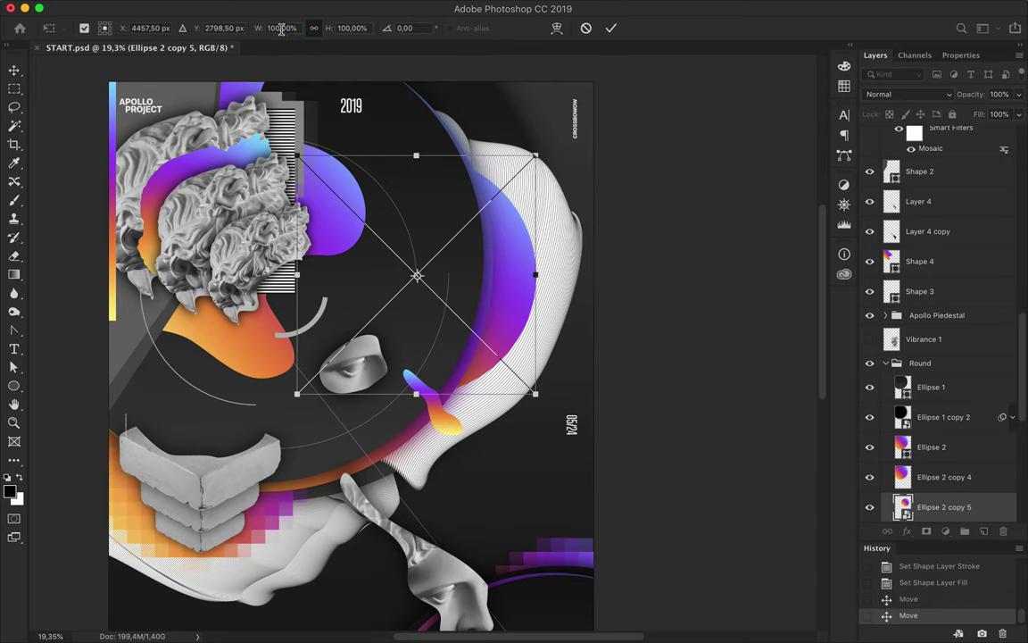
# Step: Confirm the pixelated circle's transform and tuck it behind the head, below Layer 2 copy
pyautogui.press('Return')
pyautogui.moveTo(944, 506); pyautogui.dragTo(897, 165)
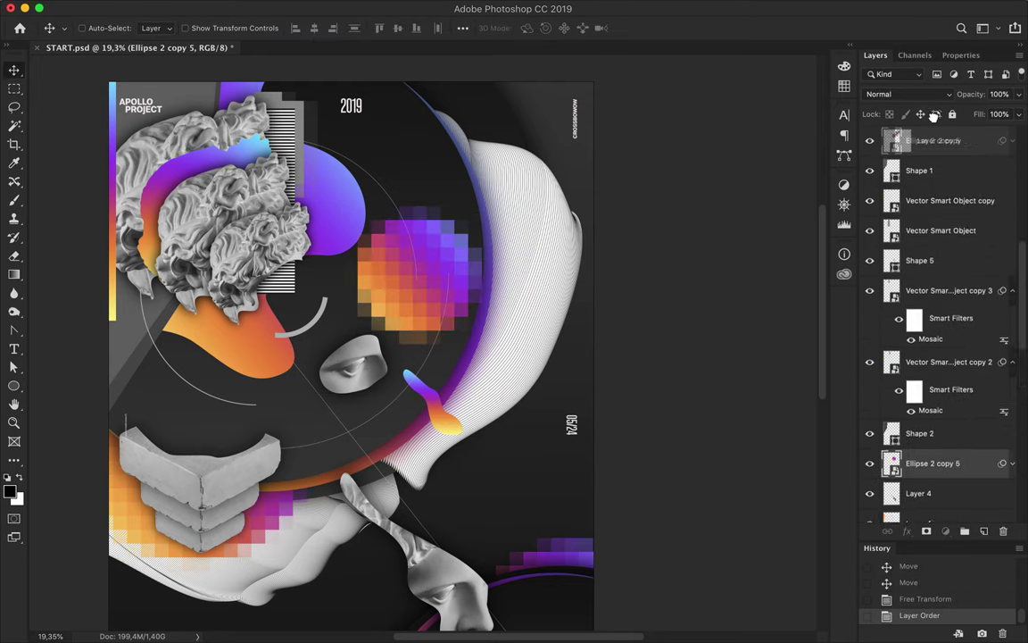
pyautogui.moveTo(407, 272); pyautogui.dragTo(217, 234)
pyautogui.moveTo(932, 188); pyautogui.dragTo(924, 292)
pyautogui.moveTo(919, 419); pyautogui.dragTo(918, 412)
pyautogui.moveTo(266, 259); pyautogui.dragTo(302, 245)
pyautogui.scroll(-3, 462, 284)
pyautogui.press('p')
pyautogui.scroll(3, 393, 465)
# Step: Draw a curved drop with purple-orange gradient fill and no stroke
pyautogui.click(361, 445)
pyautogui.click(207, 28)
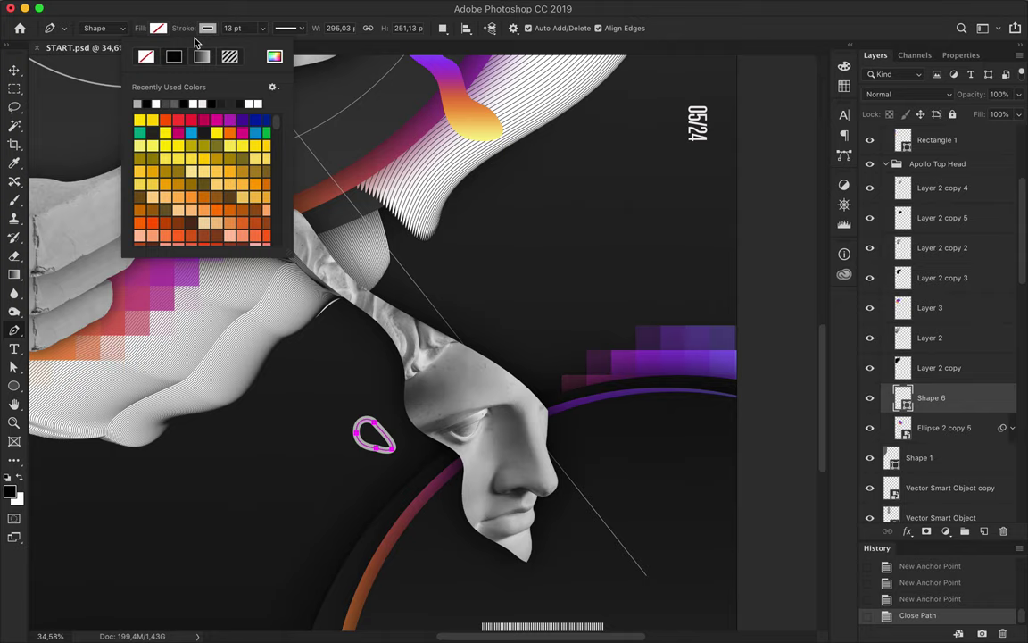
pyautogui.click(97, 54)
pyautogui.click(158, 27)
pyautogui.click(137, 54)
pyautogui.moveTo(331, 320); pyautogui.dragTo(320, 314)
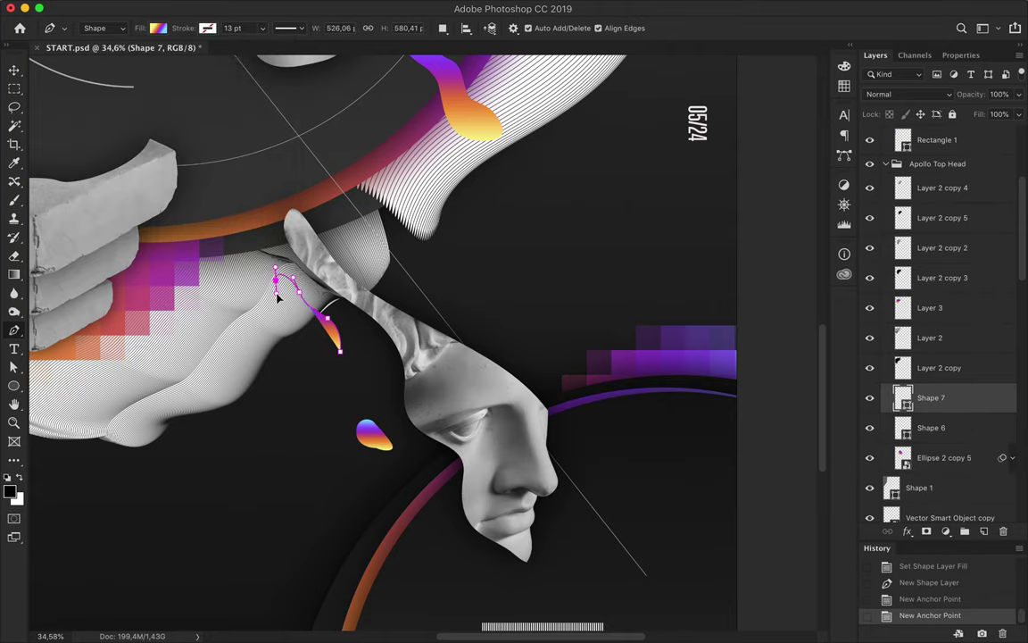
pyautogui.click(276, 281)
# Step: Draw a second small three-point gradient drop
pyautogui.keyDown('ctrl'); pyautogui.click(514, 265); pyautogui.keyUp('ctrl')
pyautogui.click(654, 455)
pyautogui.click(669, 472)
pyautogui.click(654, 456)
pyautogui.rightClick(15, 329)
pyautogui.click(82, 383)
# Step: Smooth the small blob's corner into a curve and move the drop lower into place
pyautogui.press('v')
pyautogui.keyDown('ctrl'); pyautogui.click(378, 451); pyautogui.keyUp('ctrl')
pyautogui.rightClick(15, 329)
pyautogui.click(80, 370)
pyautogui.moveTo(357, 437); pyautogui.dragTo(366, 447)
pyautogui.press('v')
pyautogui.hotkey('ctrl', '+')
pyautogui.hotkey('ctrl', '+')
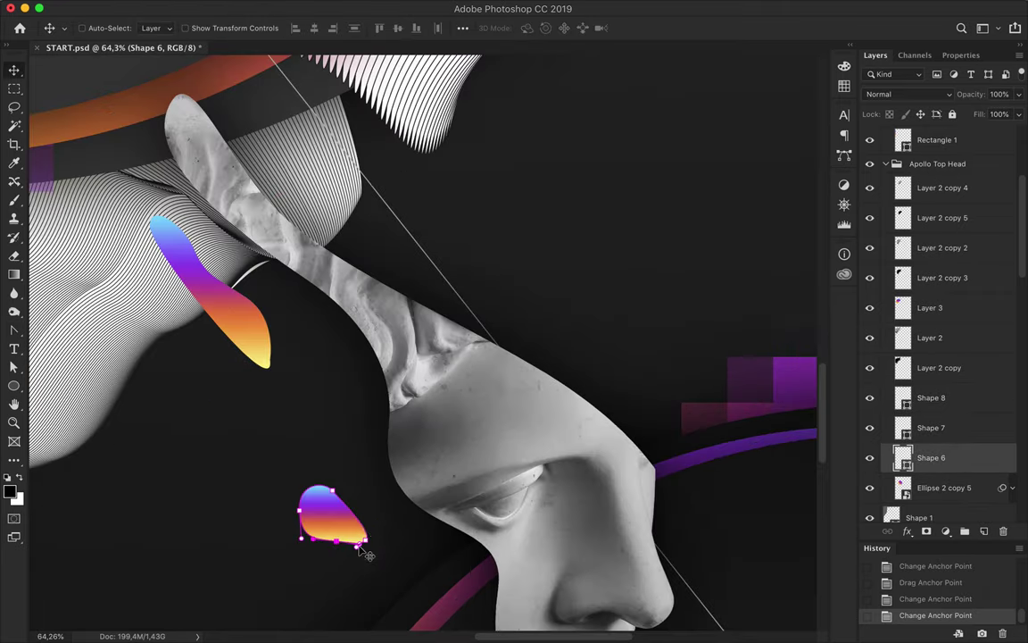
pyautogui.press('a')
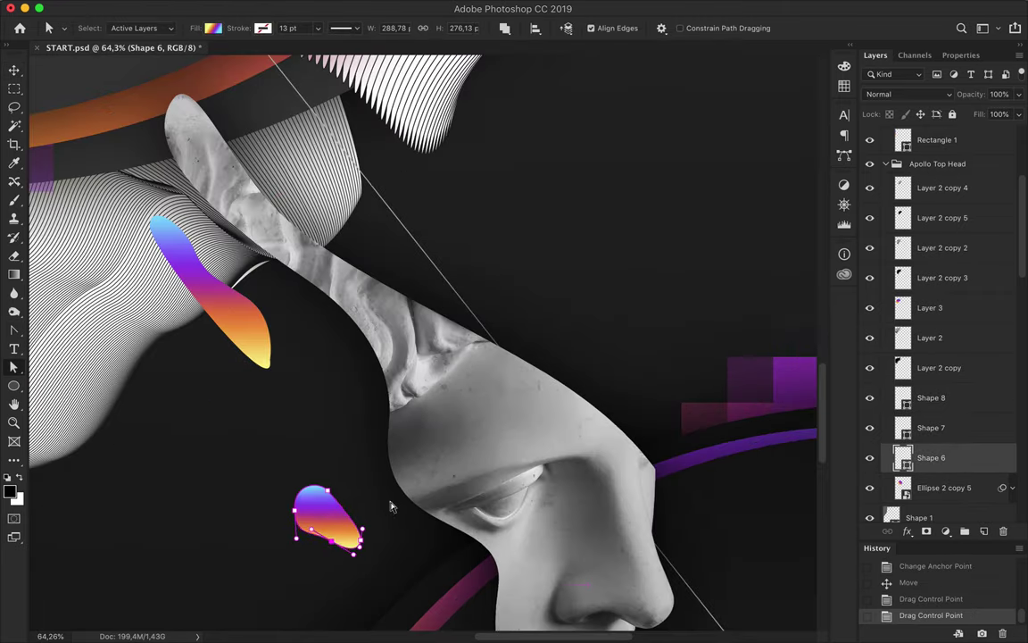
pyautogui.scroll(-3, 390, 506)
pyautogui.scroll(-2, 357, 500)
pyautogui.press('v')
pyautogui.moveTo(342, 501); pyautogui.dragTo(348, 536)
# Step: Pull the new drop's lower tip down and left to reshape it
pyautogui.scroll(-2, 344, 564)
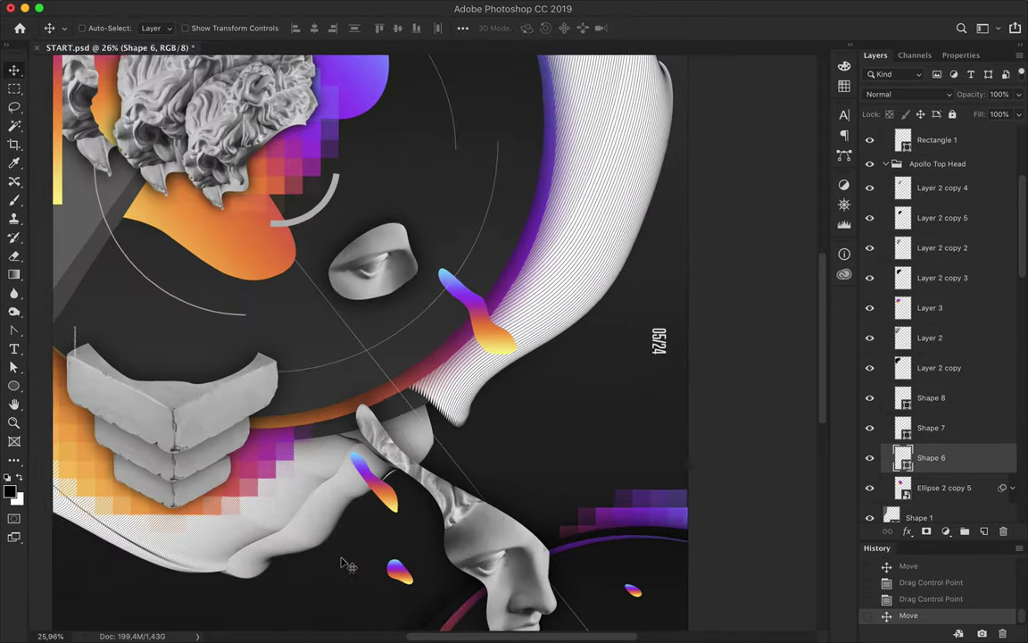
pyautogui.scroll(-2, 344, 564)
pyautogui.scroll(2, 427, 514)
pyautogui.scroll(1, 427, 514)
pyautogui.press('p')
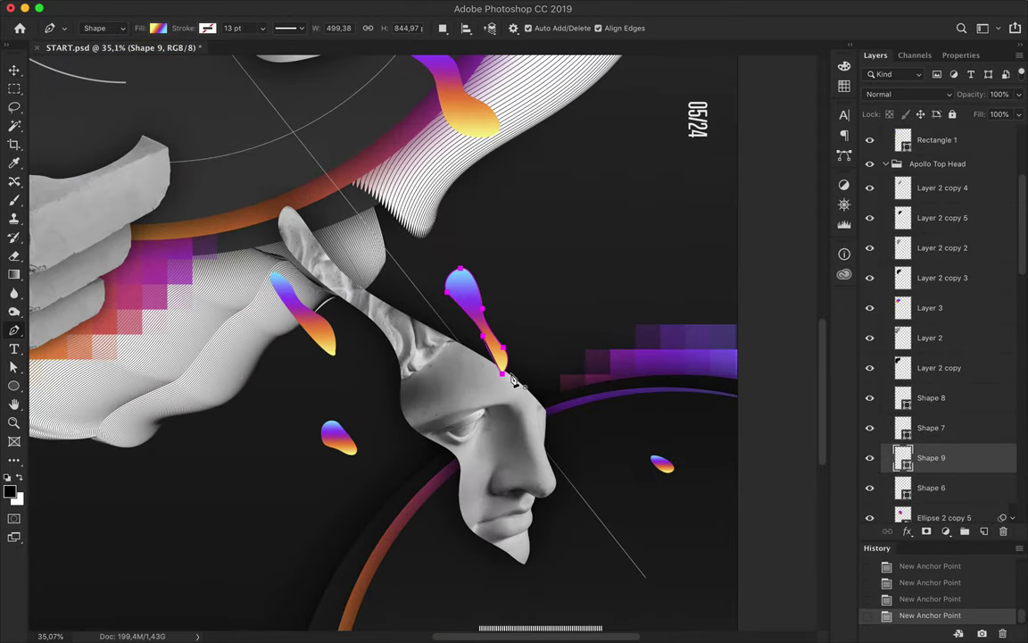
pyautogui.press('a')
pyautogui.moveTo(501, 374); pyautogui.dragTo(490, 390)
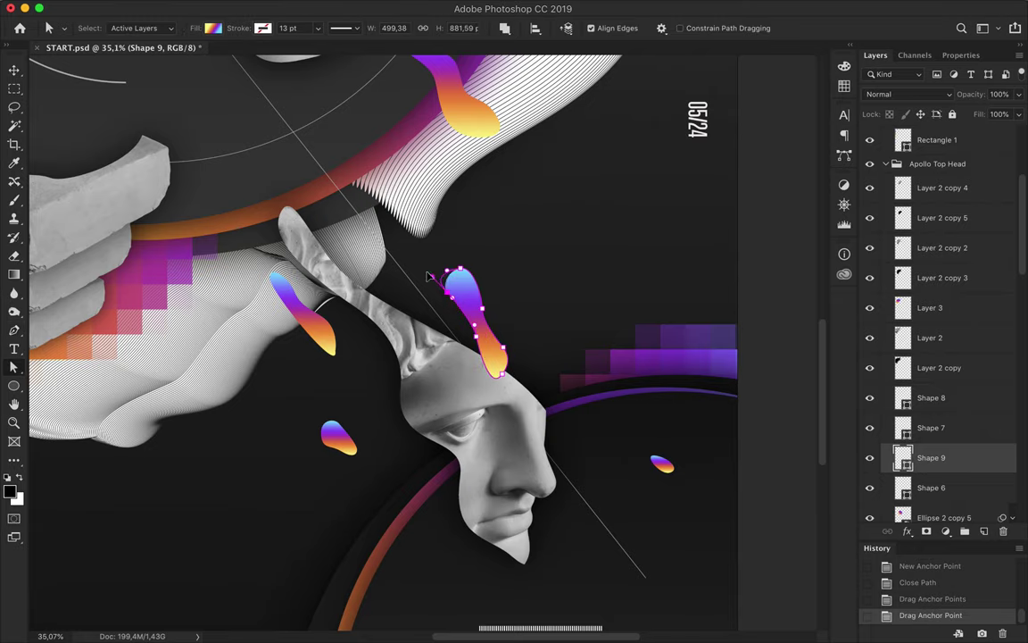
pyautogui.scroll(-1, 488, 326)
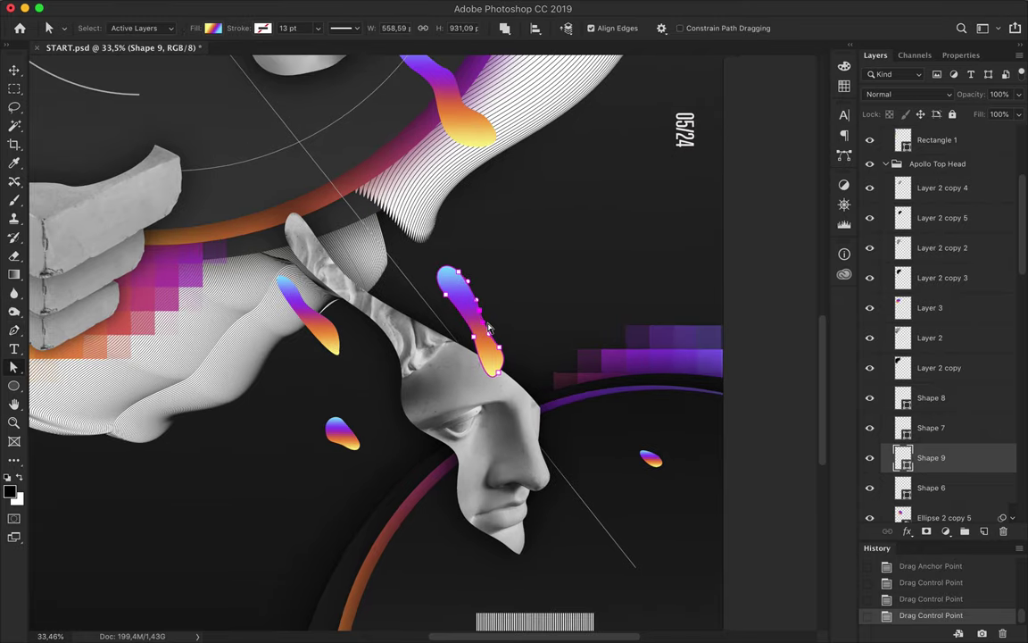
pyautogui.scroll(-2, 523, 329)
pyautogui.scroll(-2, 533, 329)
pyautogui.scroll(3, 418, 269)
pyautogui.scroll(-3, 417, 269)
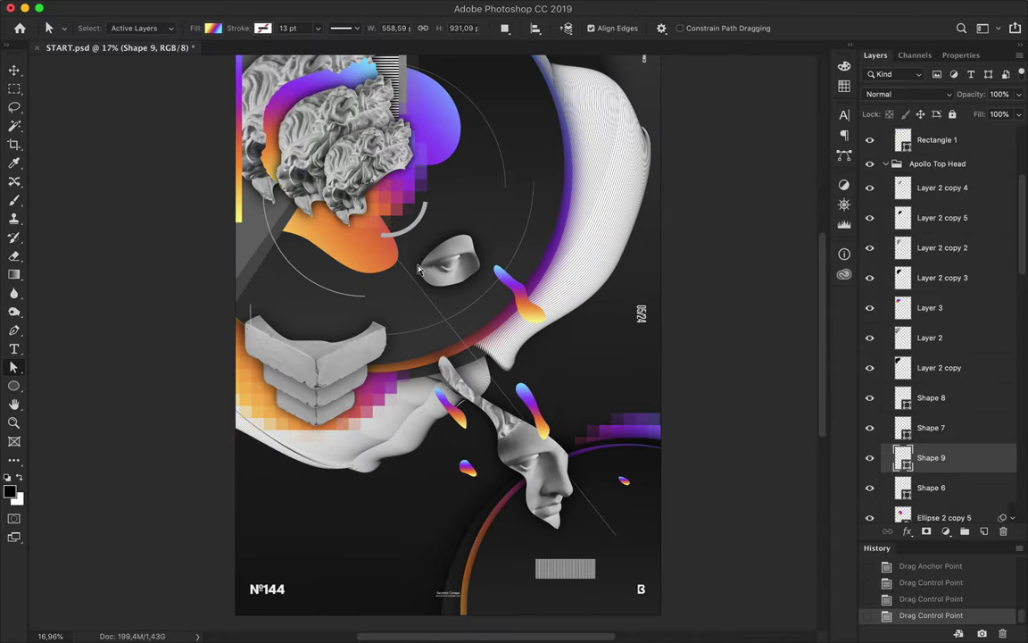
pyautogui.scroll(2, 417, 268)
pyautogui.scroll(-2, 418, 269)
# Step: Pen-draw a wedge beside the statue head with solid white fill and no stroke
pyautogui.press('v')
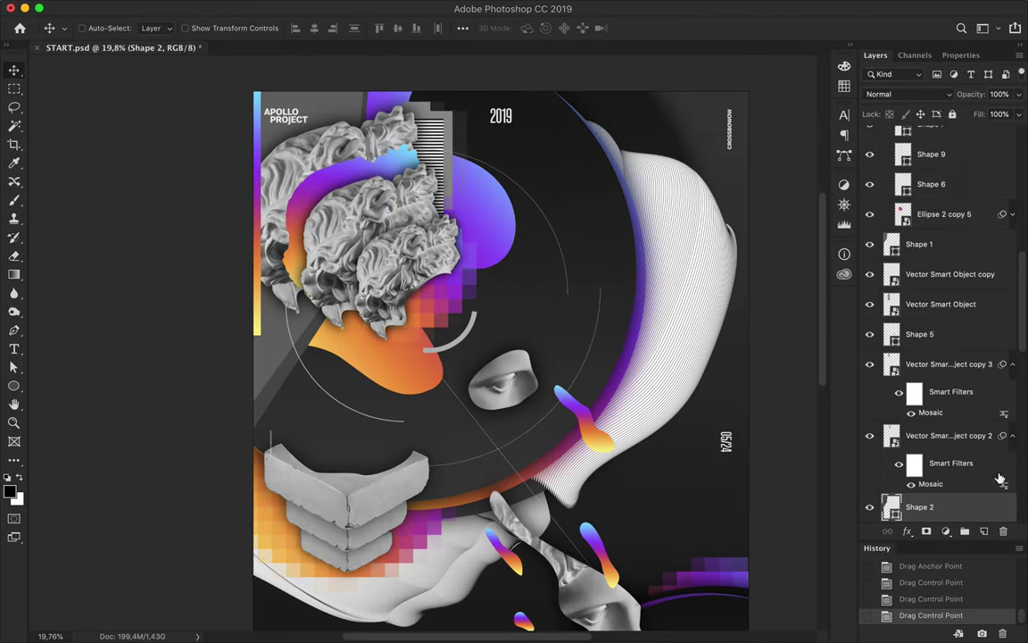
pyautogui.hotkey('ctrl', 'shift', 'alt', 'n')
pyautogui.moveTo(941, 409); pyautogui.dragTo(941, 438)
pyautogui.press('p')
pyautogui.click(252, 412)
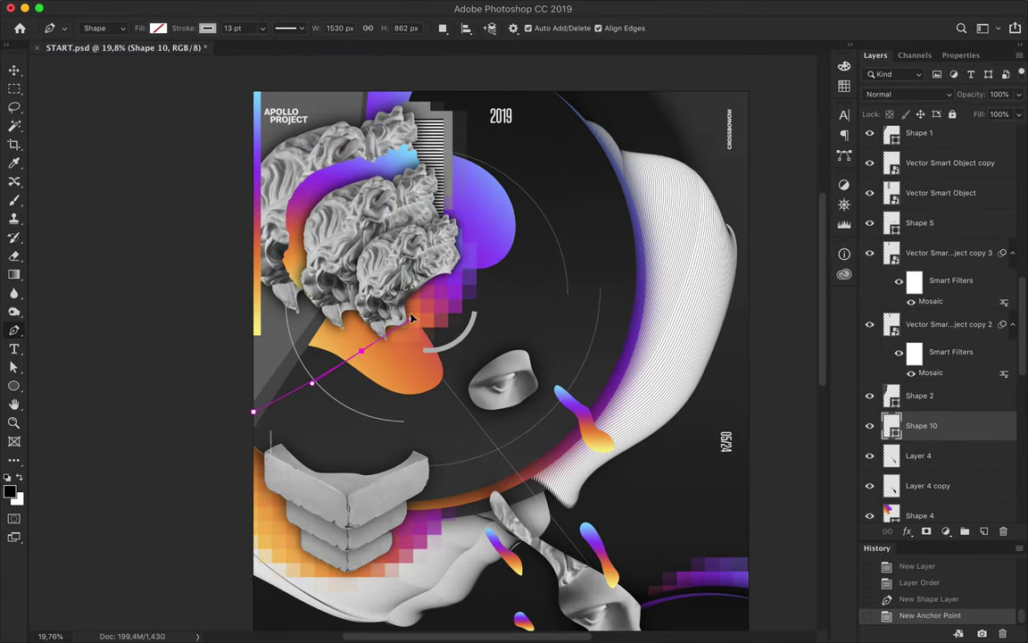
pyautogui.click(255, 413)
pyautogui.press('a')
pyautogui.click(213, 28)
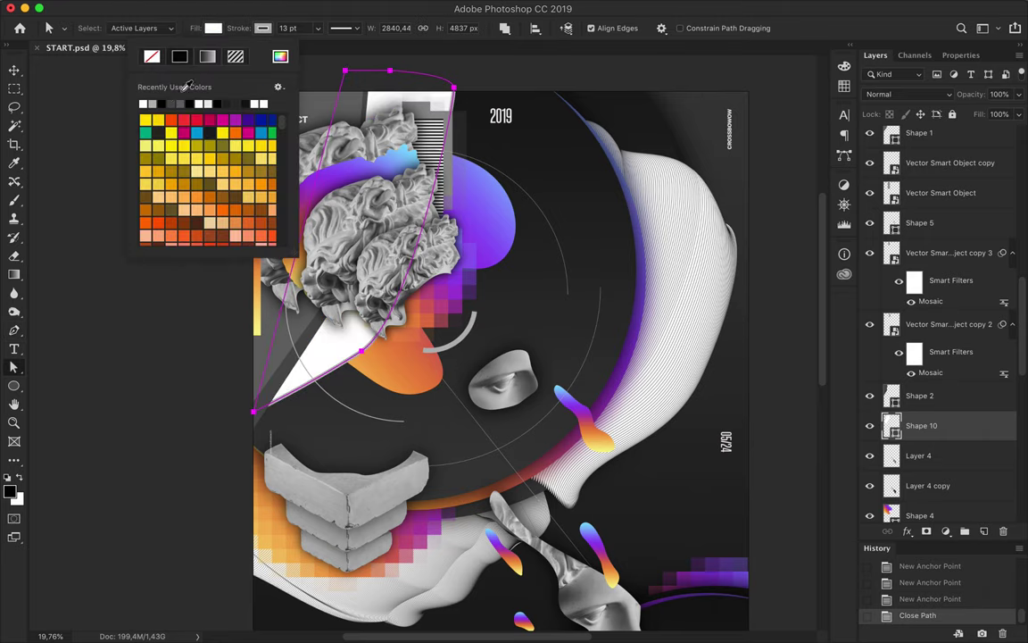
pyautogui.click(268, 100)
pyautogui.click(203, 58)
# Step: Stretch the wedge's top anchor upward, then delete the wedge layer
pyautogui.press('v')
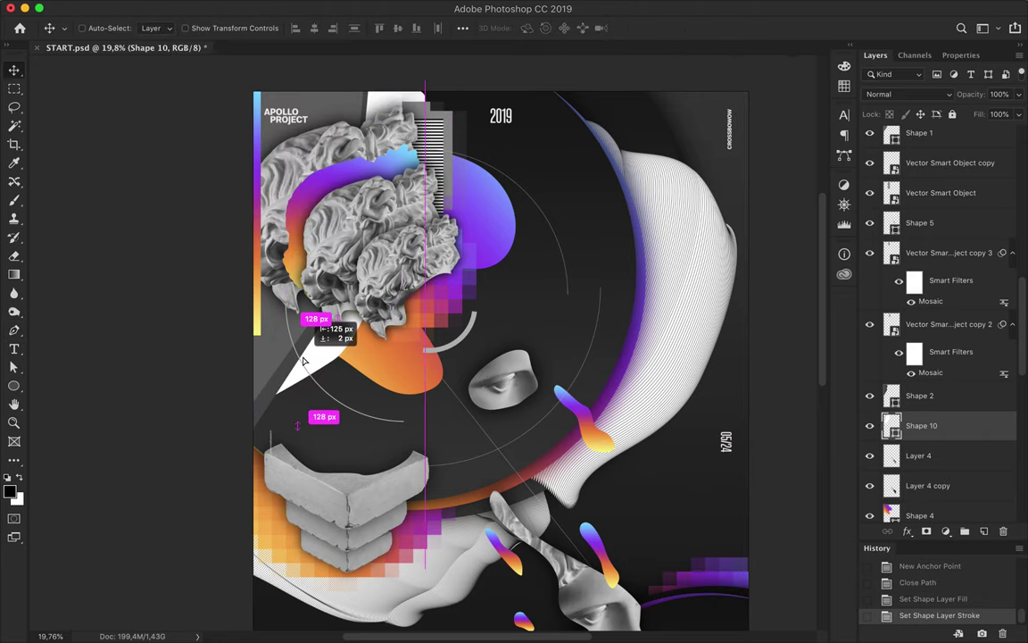
pyautogui.moveTo(303, 361)
pyautogui.mouseDown()
pyautogui.moveTo(298, 347)
pyautogui.moveTo(375, 152)
pyautogui.mouseUp()
pyautogui.press('a')
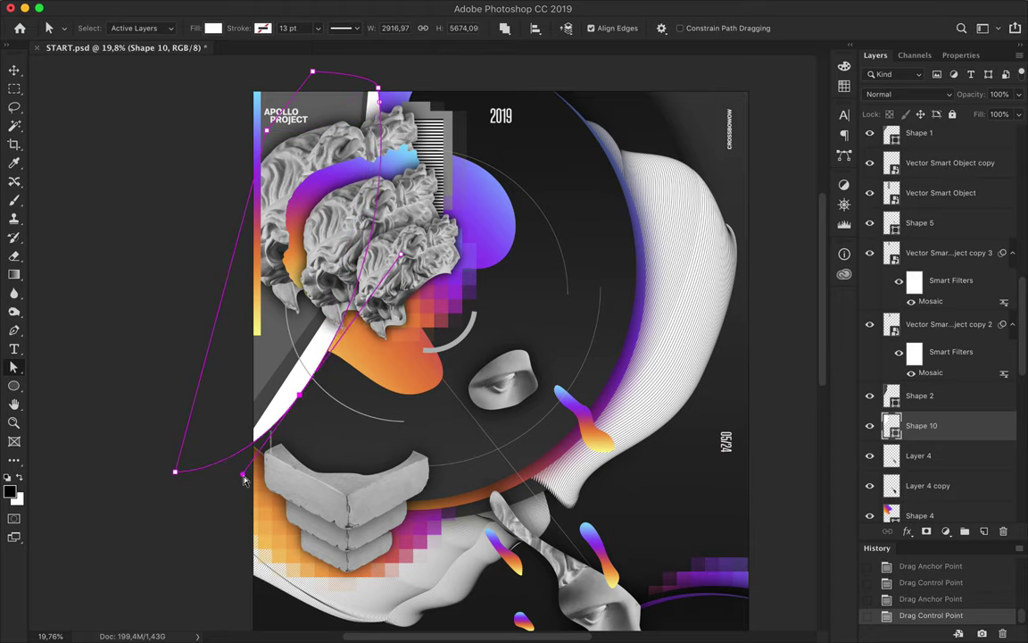
pyautogui.click(204, 338)
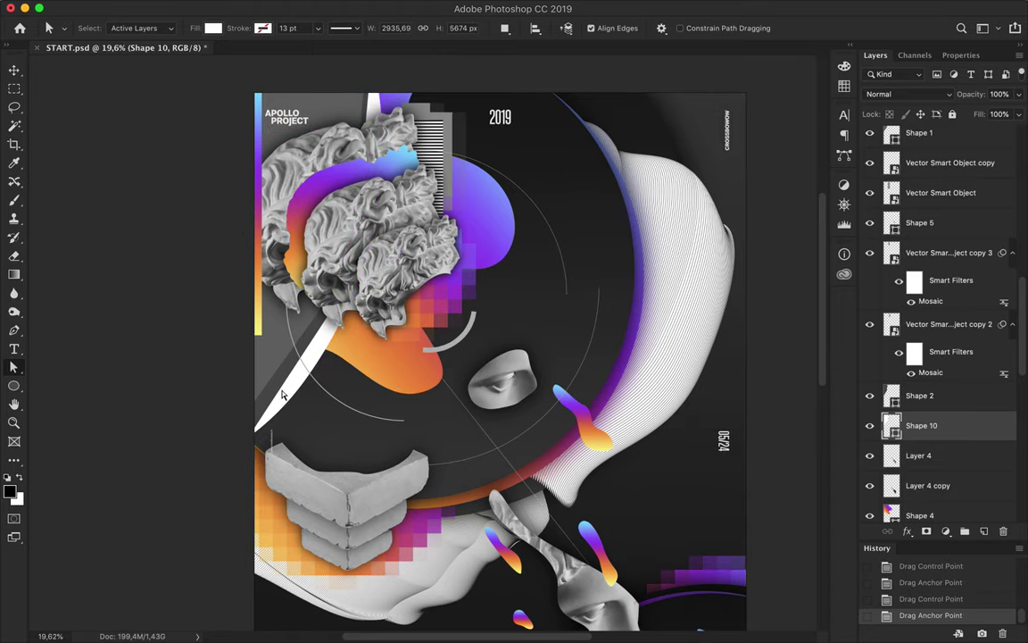
pyautogui.press('Delete')
# Step: Set up the Rectangle tool with a white fill
pyautogui.click(14, 385)
pyautogui.click(71, 358)
pyautogui.click(158, 28)
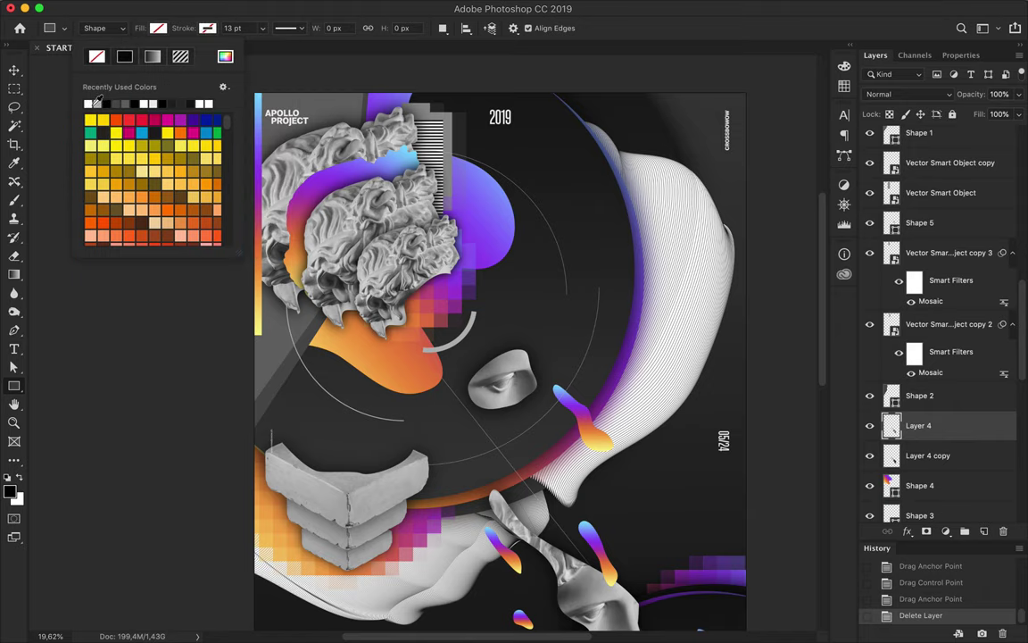
pyautogui.scroll(5, 478, 174)
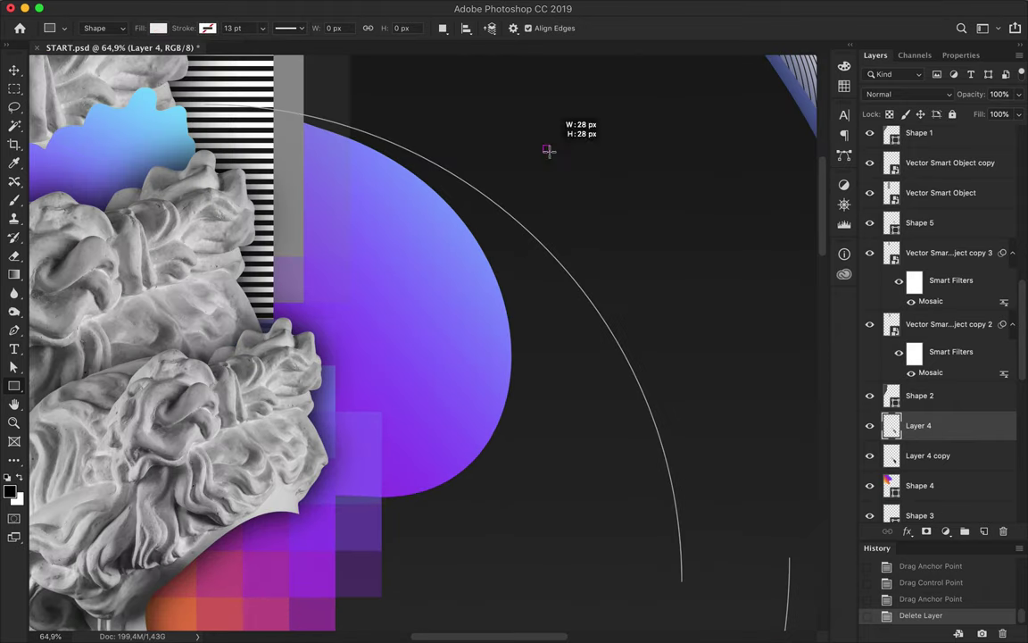
# Step: Draw a small white square near the top and duplicate it nearby
pyautogui.moveTo(591, 65); pyautogui.dragTo(612, 85)
pyautogui.press('c')
pyautogui.press('v')
pyautogui.moveTo(501, 225)
pyautogui.mouseDown()
pyautogui.moveTo(460, 186)
pyautogui.moveTo(413, 203)
pyautogui.mouseUp()
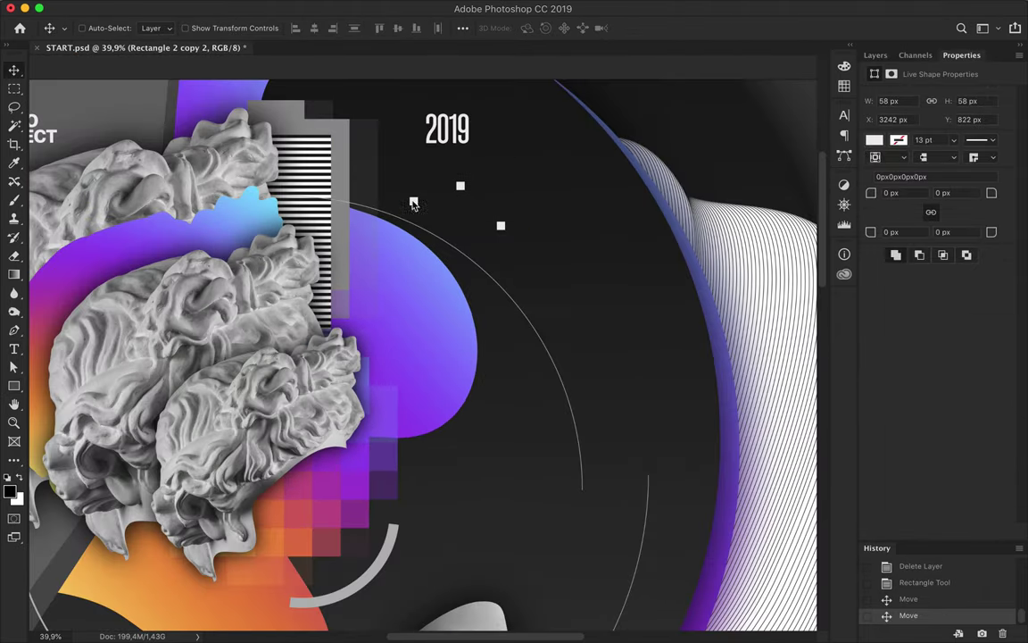
pyautogui.moveTo(508, 428); pyautogui.dragTo(484, 431)
# Step: Alt-drag more white square copies across the dark area around 2019
pyautogui.moveTo(559, 535); pyautogui.dragTo(574, 547)
pyautogui.scroll(-5, 578, 550)
pyautogui.scroll(-3, 579, 550)
pyautogui.moveTo(528, 375)
pyautogui.mouseDown()
pyautogui.moveTo(507, 147)
pyautogui.moveTo(529, 175)
pyautogui.moveTo(447, 173)
pyautogui.mouseUp()
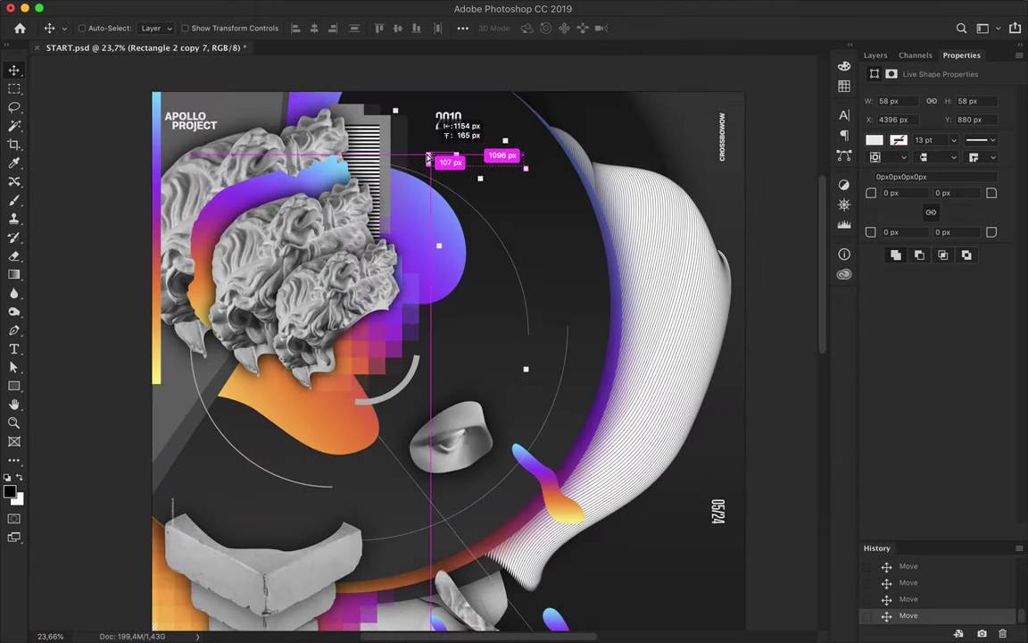
pyautogui.moveTo(494, 232); pyautogui.dragTo(479, 254)
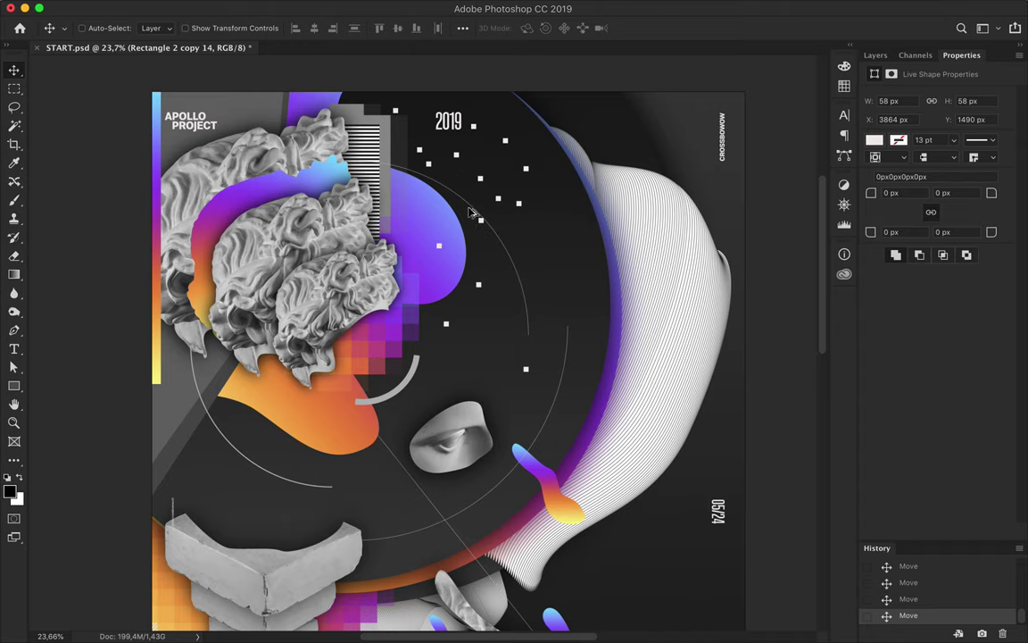
pyautogui.moveTo(470, 212); pyautogui.dragTo(406, 133)
pyautogui.press('super+plus')
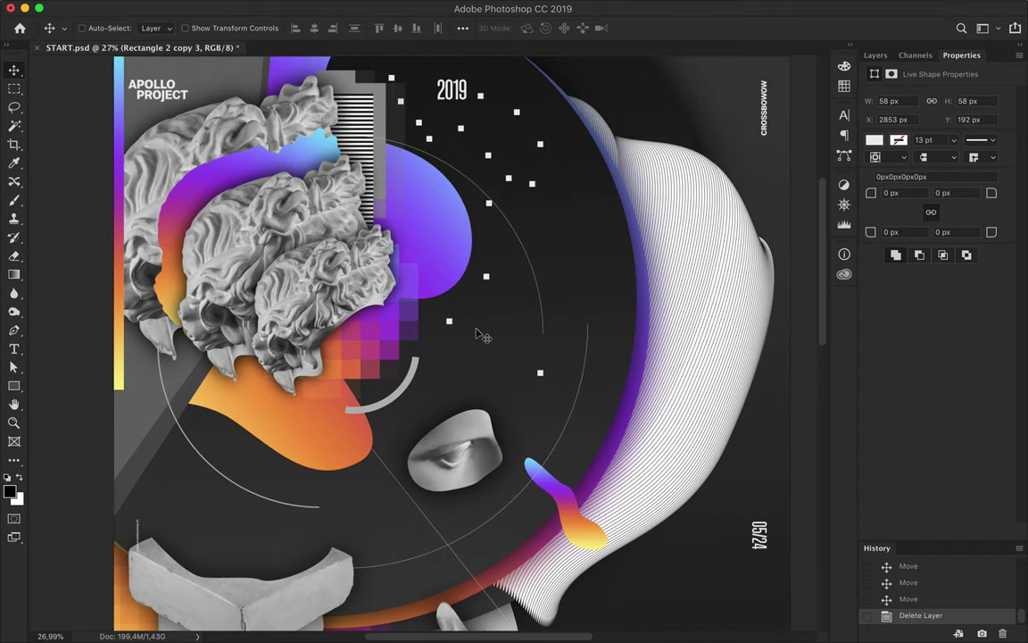
pyautogui.press('super+minus')
pyautogui.press('super+minus')
# Step: Undo the extra square copies and add one more white square near the top
pyautogui.click(876, 55)
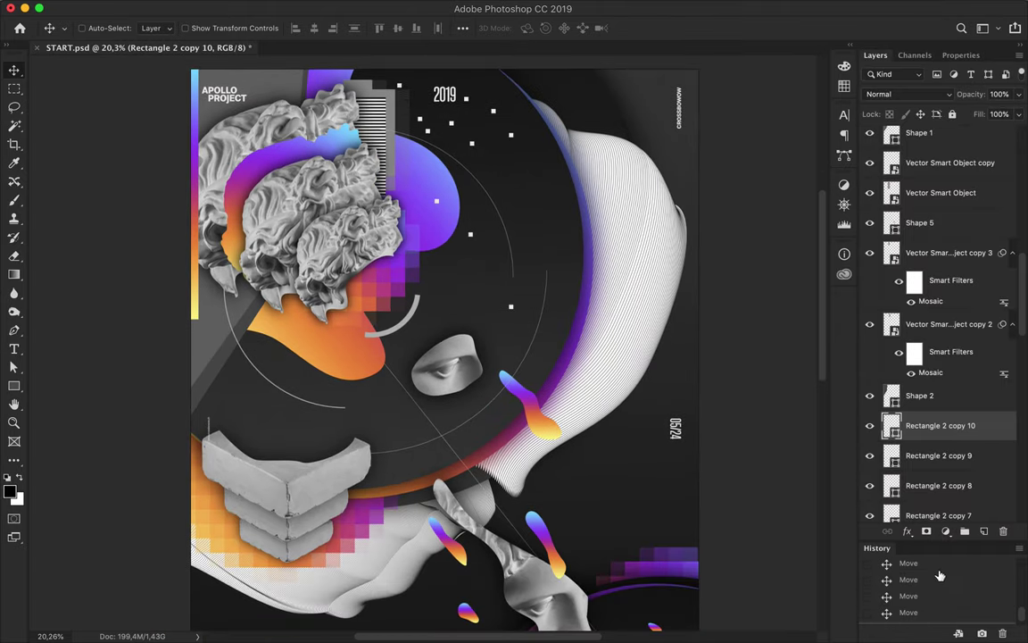
pyautogui.press('shift+super+z')
pyautogui.press('shift+super+z')
pyautogui.press('alt+super+z')
pyautogui.press('alt+super+z')
pyautogui.press('alt+super+z')
pyautogui.press('alt+super+z')
pyautogui.press('alt+super+z')
pyautogui.press('alt+super+z')
pyautogui.press('alt+super+z')
pyautogui.moveTo(473, 146)
pyautogui.mouseDown()
pyautogui.moveTo(462, 182)
pyautogui.moveTo(460, 108)
pyautogui.mouseUp()
# Step: Select the stone pedestal layers and shift the pedestal slightly right
pyautogui.hscroll(-2, 655, 233)
pyautogui.scroll(-1, 654, 236)
pyautogui.scroll(-2, 649, 237)
pyautogui.scroll(-2, 649, 237)
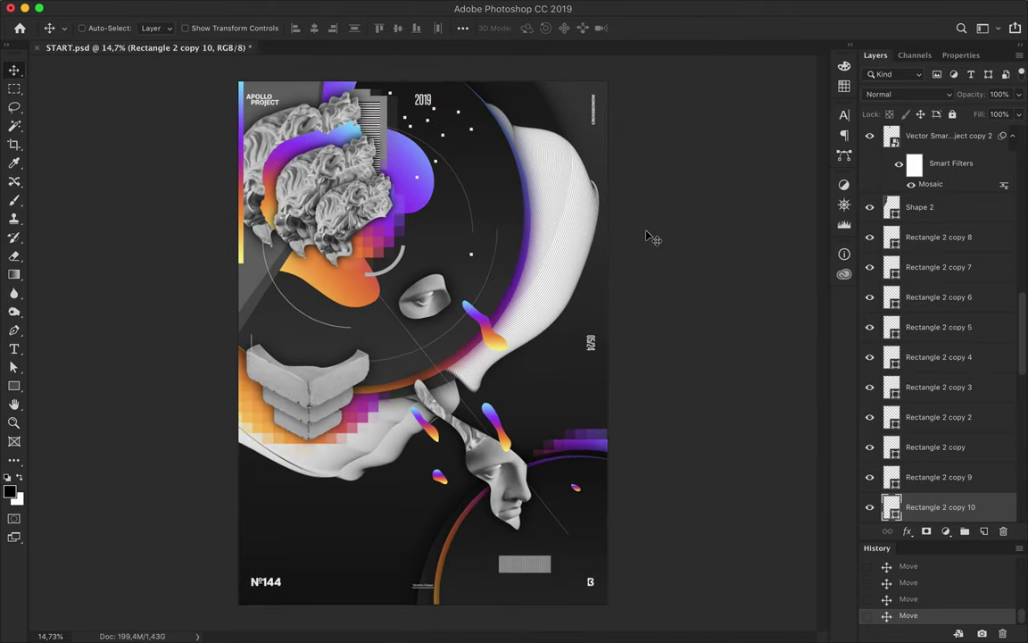
pyautogui.keyDown('super'); pyautogui.click(297, 393); pyautogui.keyUp('super')
pyautogui.press('super+t')
pyautogui.press('Return')
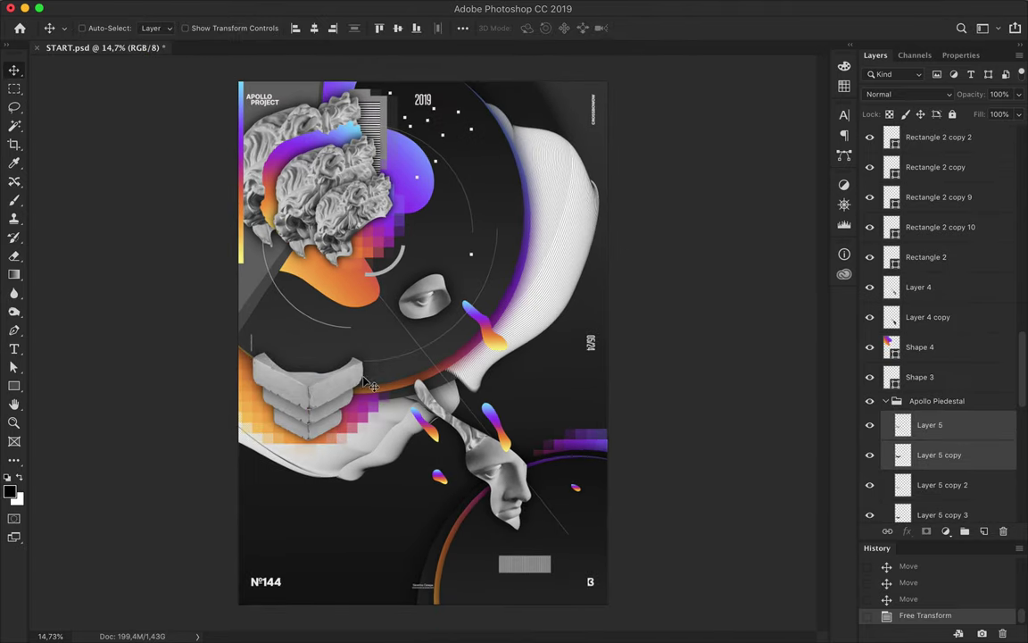
pyautogui.moveTo(308, 377); pyautogui.dragTo(331, 375)
# Step: Mosaic Ellipse 1 copy 6, rotate it -90°, and shift the white wave left
pyautogui.scroll(1, 508, 366)
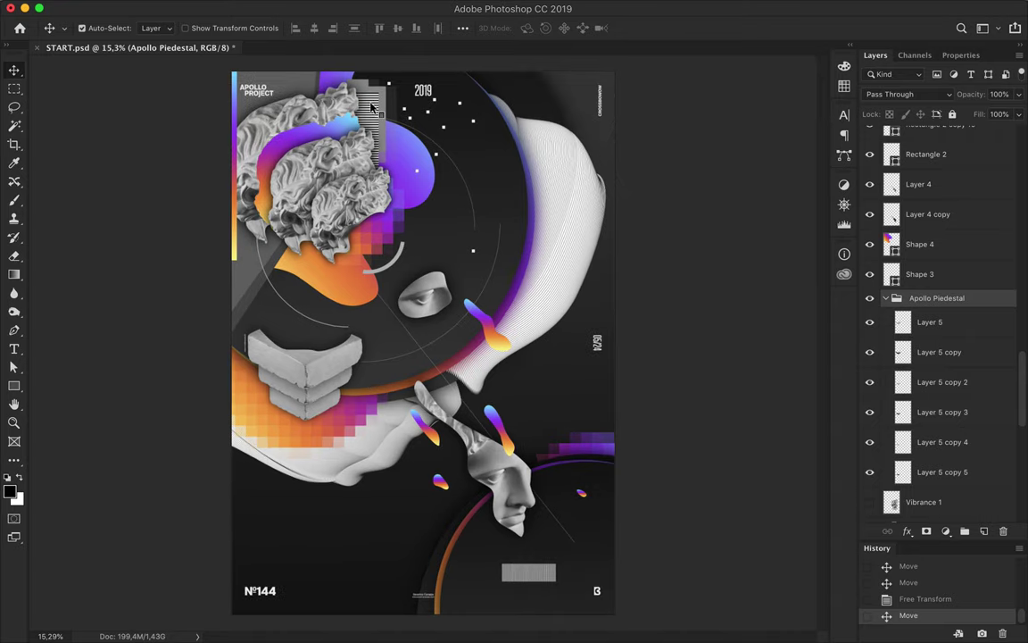
pyautogui.click(484, 7)
pyautogui.click(625, 318)
pyautogui.click(650, 223)
pyautogui.click(183, 31)
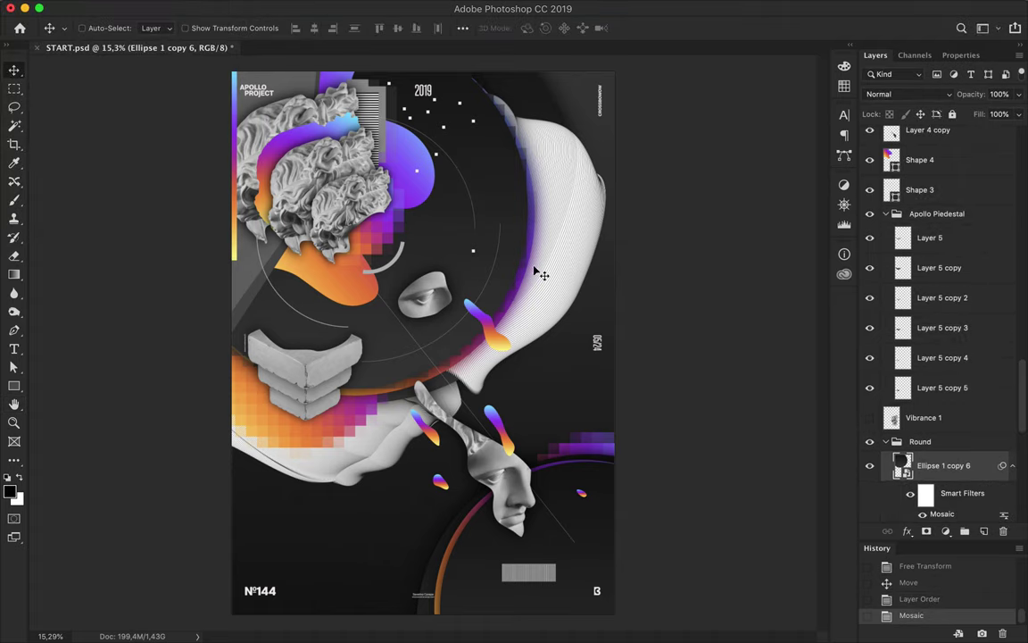
pyautogui.moveTo(541, 273); pyautogui.dragTo(548, 253)
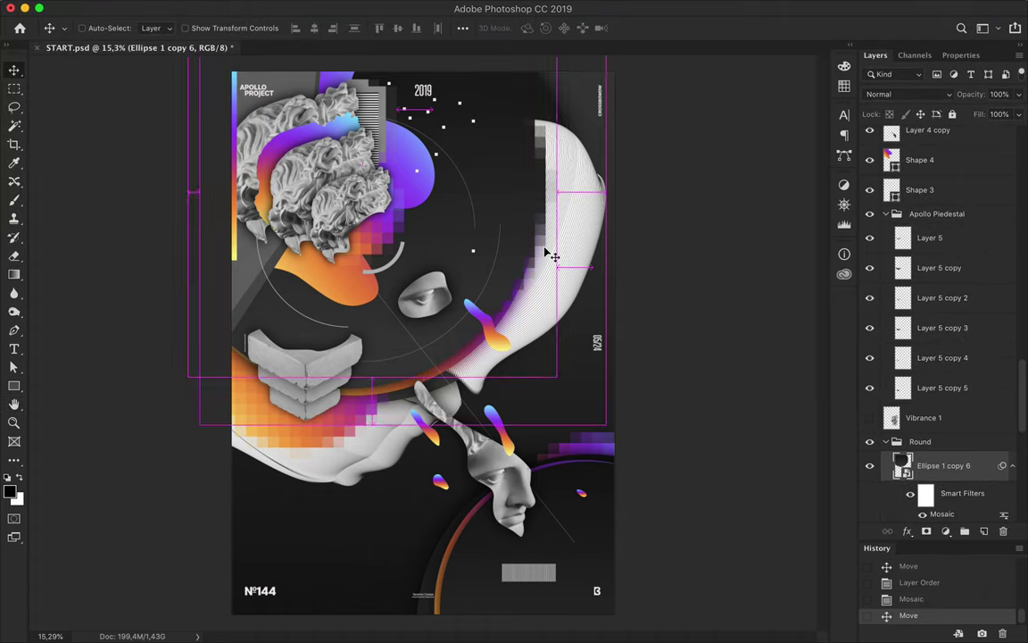
pyautogui.hotkey('ctrl', 't')
pyautogui.moveTo(547, 255); pyautogui.dragTo(454, 359)
pyautogui.press('Return')
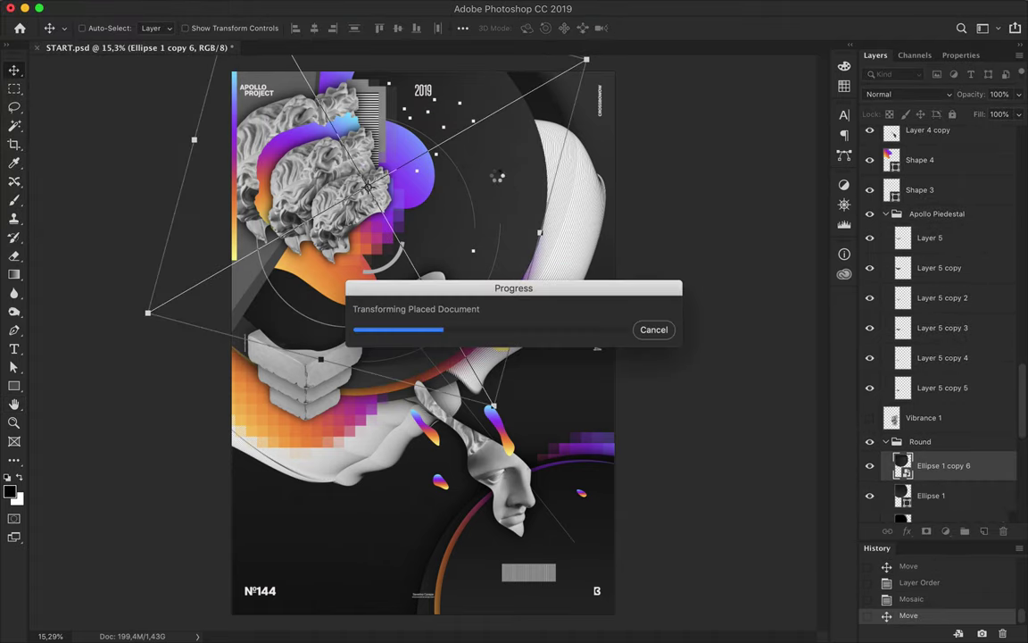
pyautogui.moveTo(519, 185); pyautogui.dragTo(501, 203)
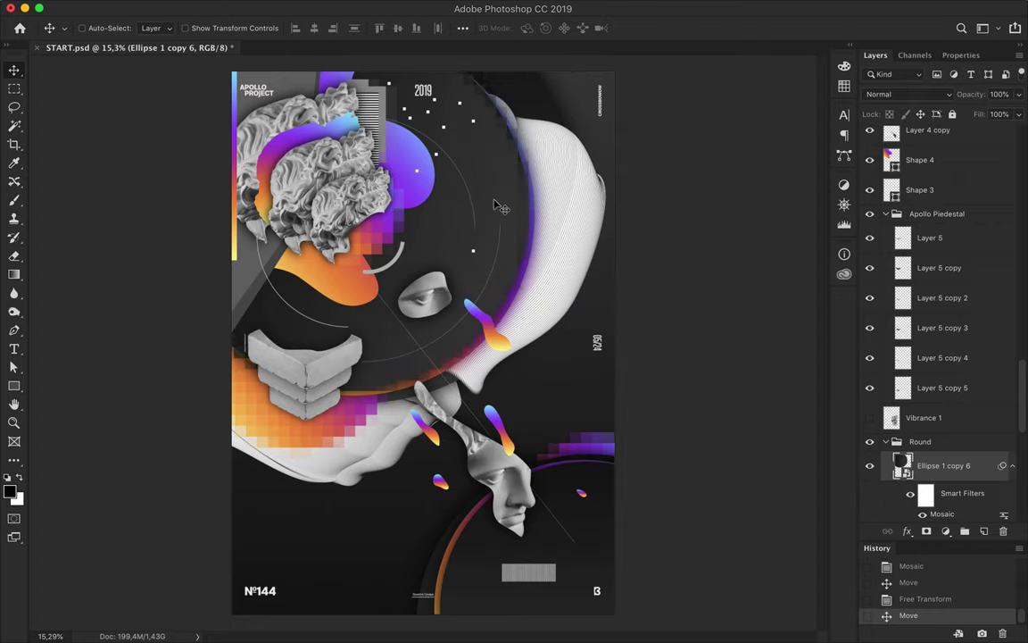
# Step: Free Transform the top and middle Layer 5 pedestal block pairs
pyautogui.keyDown('ctrl'); pyautogui.click(303, 366); pyautogui.keyUp('ctrl')
pyautogui.hotkey('ctrl', 't')
pyautogui.press('Escape')
pyautogui.keyDown('ctrl'); pyautogui.keyDown('shift'); pyautogui.click(304, 366); pyautogui.keyUp('shift'); pyautogui.keyUp('ctrl')
pyautogui.hotkey('ctrl', 't')
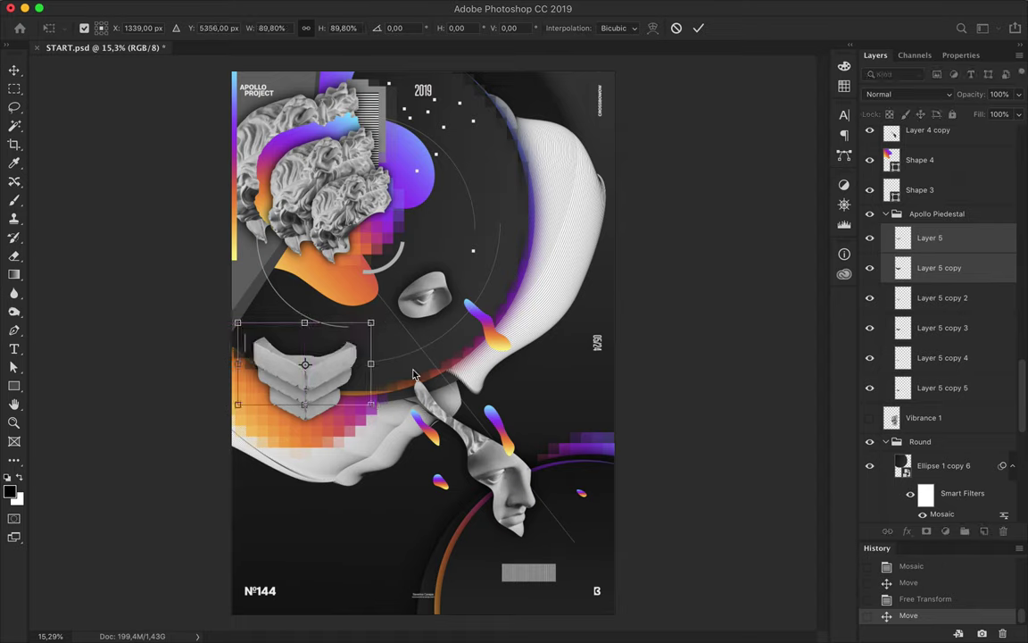
pyautogui.press('Return')
pyautogui.click(942, 298)
pyautogui.keyDown('shift'); pyautogui.click(942, 328); pyautogui.keyUp('shift')
pyautogui.hotkey('ctrl', 't')
pyautogui.press('Return')
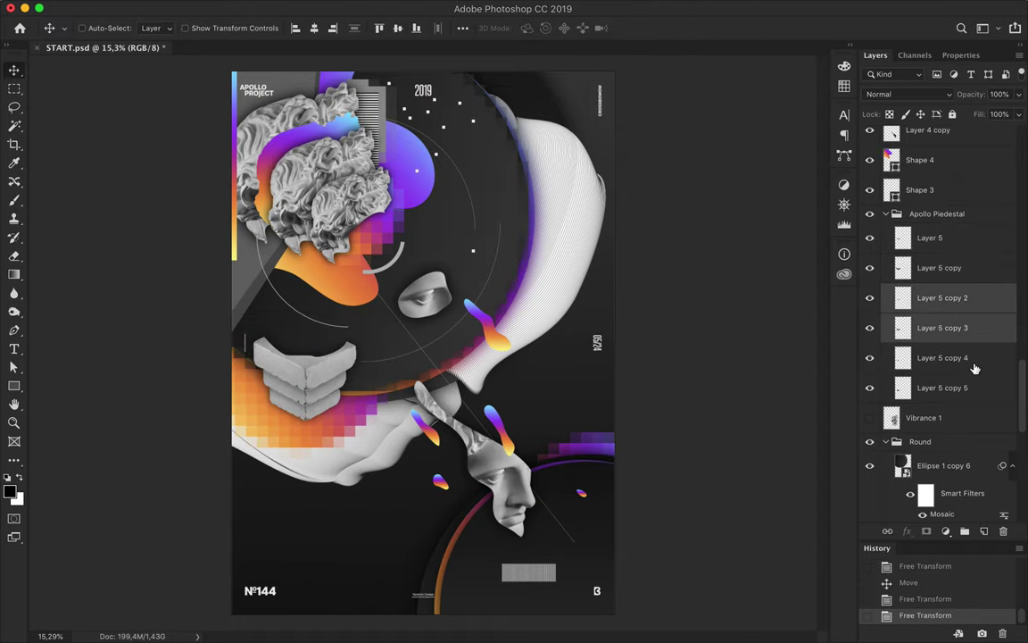
# Step: Move Layer 5 copies 4 and 5 and shorten them slightly from the bottom
pyautogui.click(942, 357)
pyautogui.keyDown('shift'); pyautogui.click(942, 388); pyautogui.keyUp('shift')
pyautogui.moveTo(268, 370); pyautogui.dragTo(285, 380)
pyautogui.hotkey('ctrl', 't')
pyautogui.moveTo(304, 425); pyautogui.dragTo(303, 385)
pyautogui.press('Return')
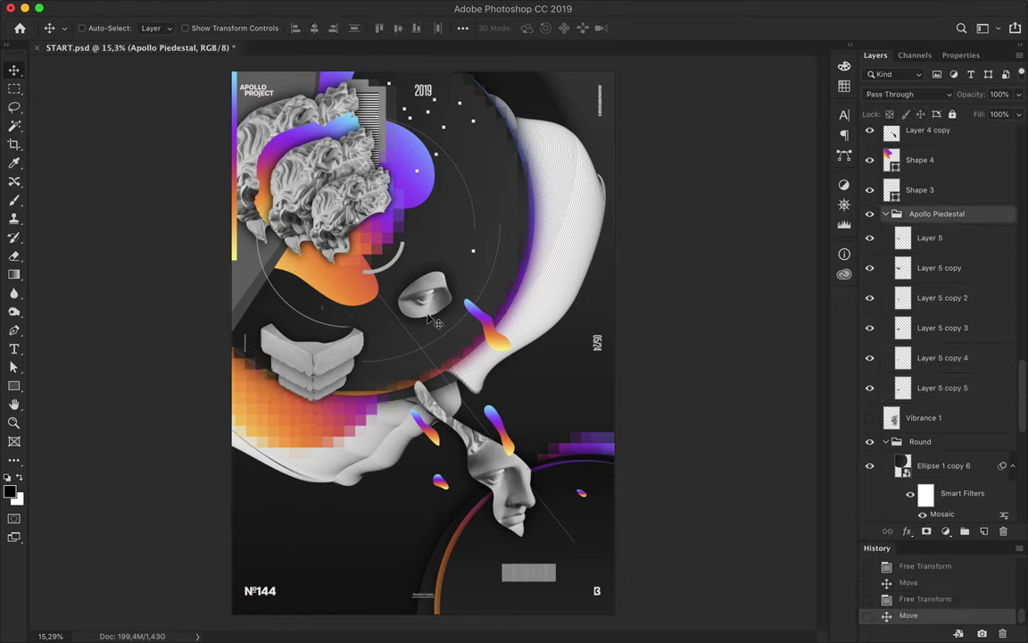
# Step: Enlarge the Shape 5 and Shape 7 gradient drops and reposition them
pyautogui.click(499, 334)
pyautogui.hotkey('ctrl', 't')
pyautogui.moveTo(464, 302); pyautogui.dragTo(441, 241)
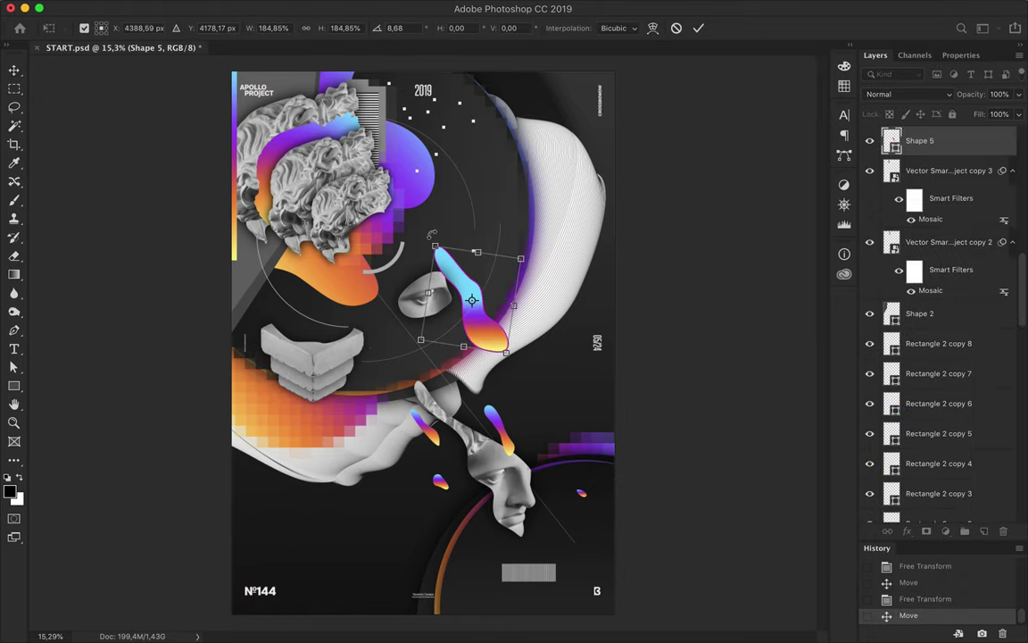
pyautogui.press('Return')
pyautogui.click(435, 419)
pyautogui.hotkey('ctrl', 't')
pyautogui.moveTo(415, 411); pyautogui.dragTo(370, 370)
pyautogui.press('Return')
pyautogui.keyDown('alt'); pyautogui.moveTo(424, 287); pyautogui.dragTo(536, 318); pyautogui.keyUp('alt')
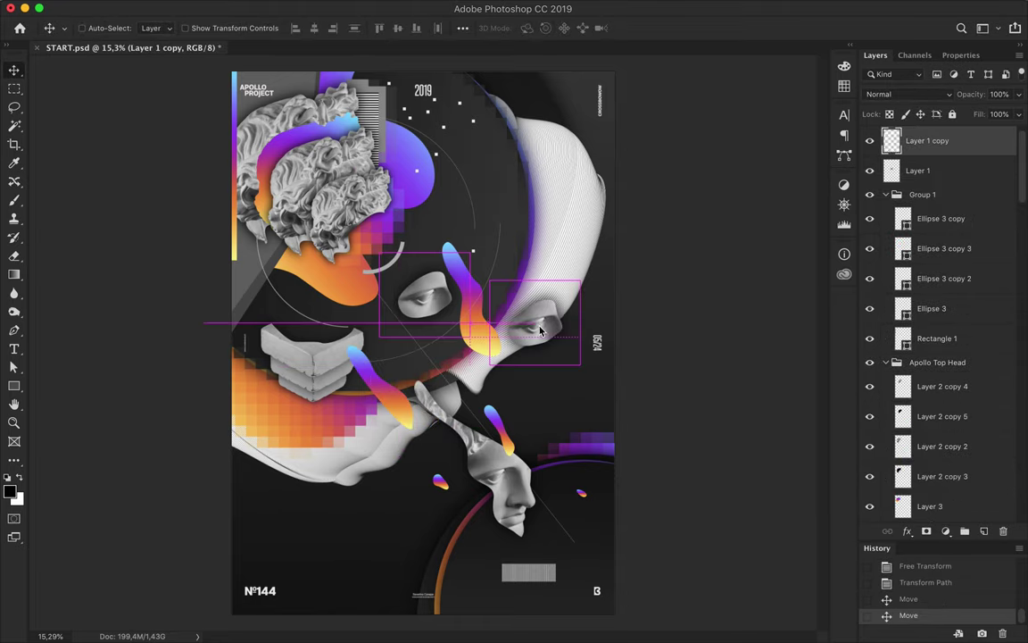
# Step: Overlay Mosaic-pixelated face copies on the eye, lower face and stone block, ordering their layers
pyautogui.keyDown('alt'); pyautogui.moveTo(505, 231); pyautogui.dragTo(392, 268); pyautogui.keyUp('alt')
pyautogui.click(351, 8)
pyautogui.moveTo(451, 304)
pyautogui.mouseDown()
pyautogui.moveTo(420, 282)
pyautogui.moveTo(525, 516)
pyautogui.mouseUp()
pyautogui.moveTo(931, 140); pyautogui.dragTo(931, 500)
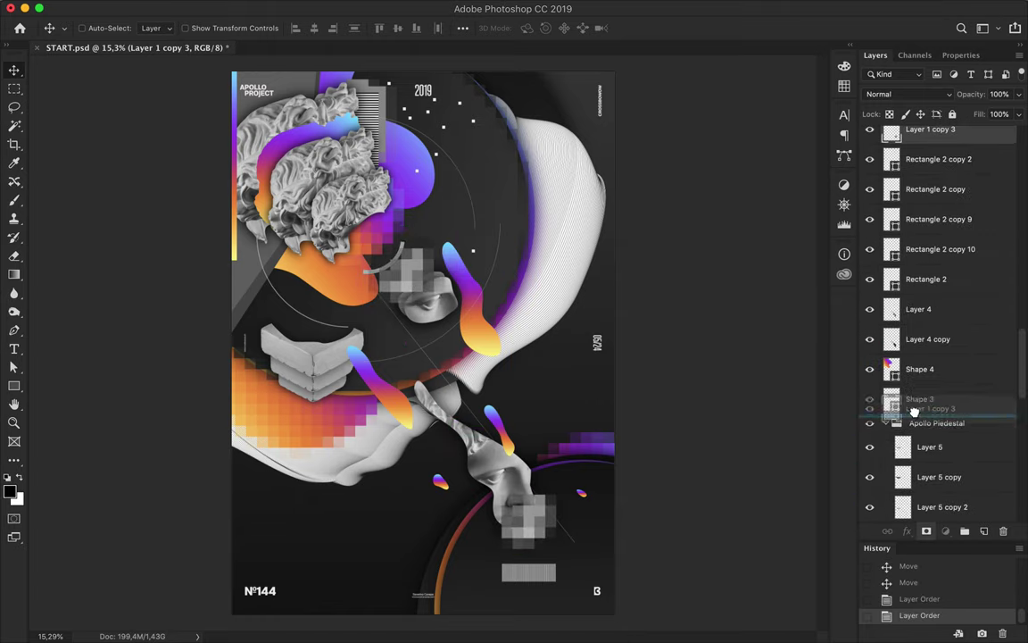
pyautogui.moveTo(929, 415); pyautogui.dragTo(931, 399)
pyautogui.keyDown('alt'); pyautogui.moveTo(545, 528); pyautogui.dragTo(318, 358); pyautogui.keyUp('alt')
pyautogui.moveTo(931, 399); pyautogui.dragTo(931, 259)
pyautogui.moveTo(314, 306); pyautogui.dragTo(293, 362)
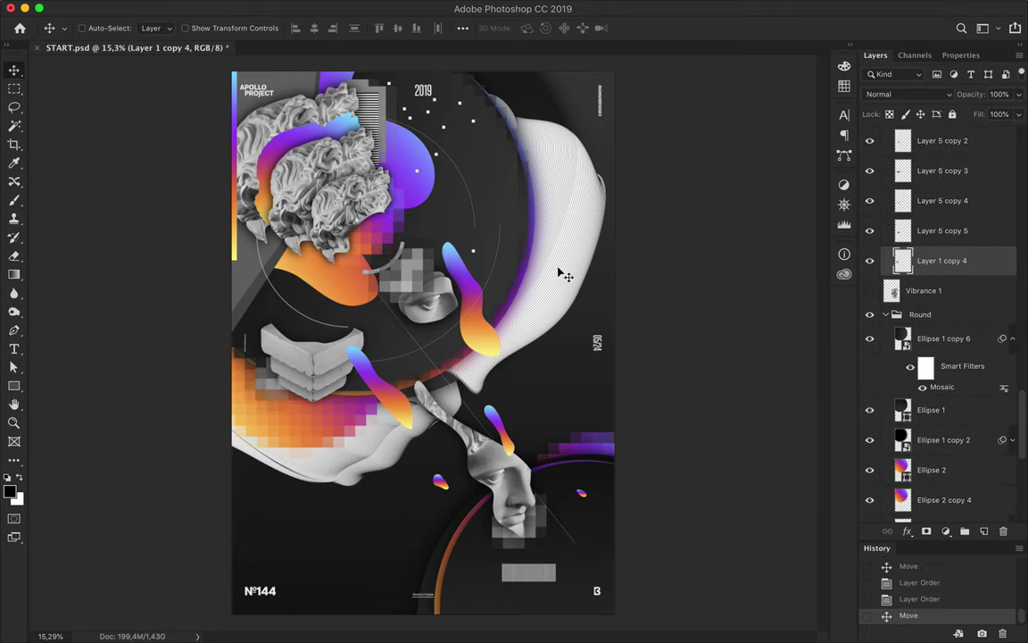
# Step: Move the Shape 9 drop down-right and duplicate the grey striped bar twice downward
pyautogui.click(486, 406)
pyautogui.hotkey('ctrl', 't')
pyautogui.press('Return')
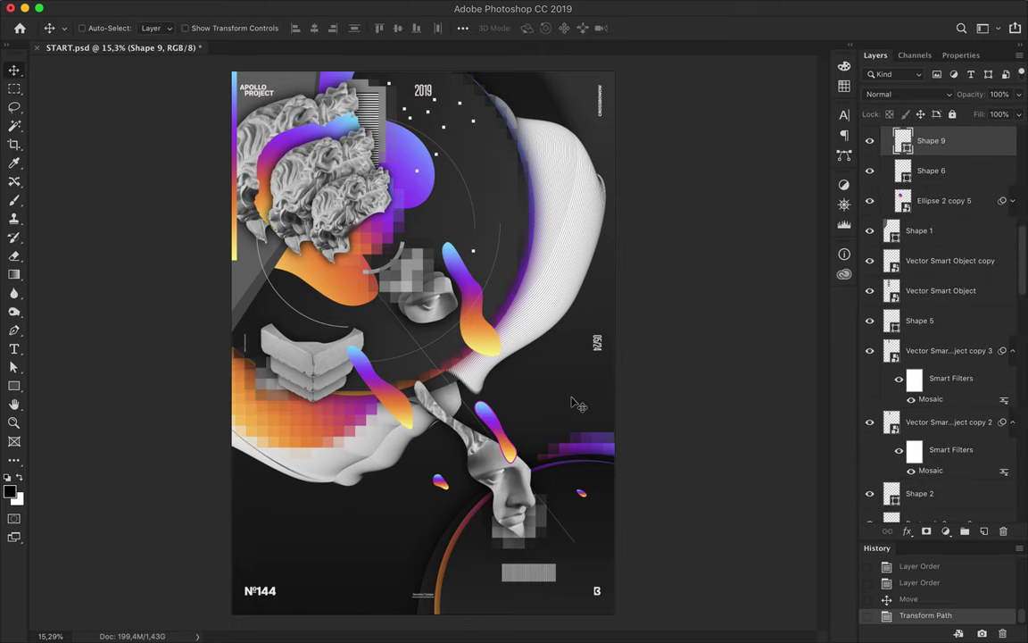
pyautogui.moveTo(423, 434); pyautogui.dragTo(436, 459)
pyautogui.moveTo(547, 555); pyautogui.dragTo(548, 590)
pyautogui.press('super+plus')
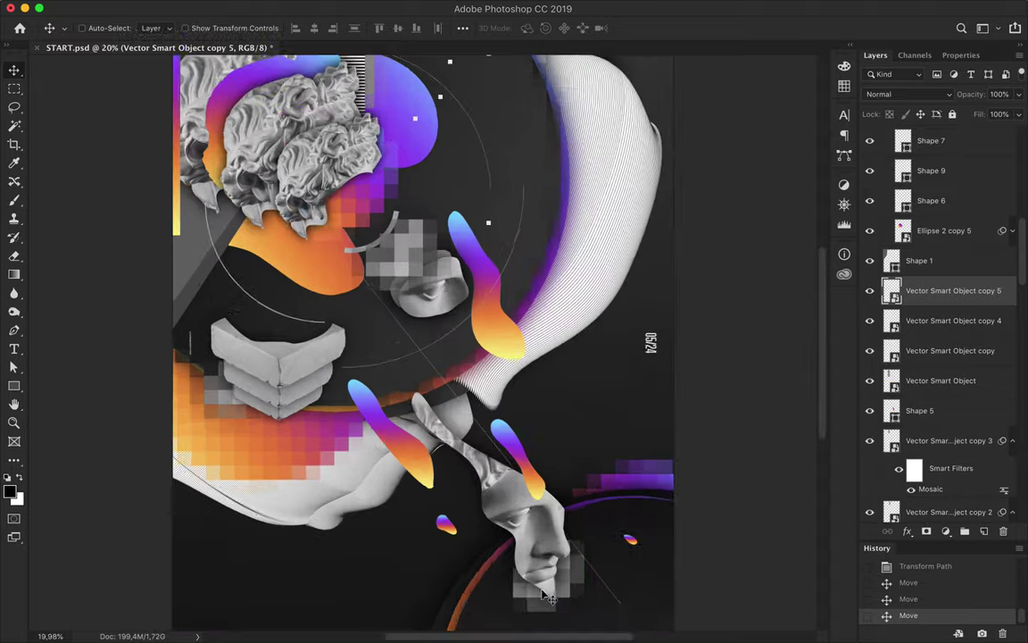
# Step: Select the three striped bars and align their horizontal centres
pyautogui.scroll(3, 547, 596)
pyautogui.keyDown('super'); pyautogui.click(581, 528); pyautogui.keyUp('super')
pyautogui.keyDown('shift'); pyautogui.keyDown('super'); pyautogui.click(581, 485); pyautogui.keyUp('super'); pyautogui.keyUp('shift')
pyautogui.press('Down')
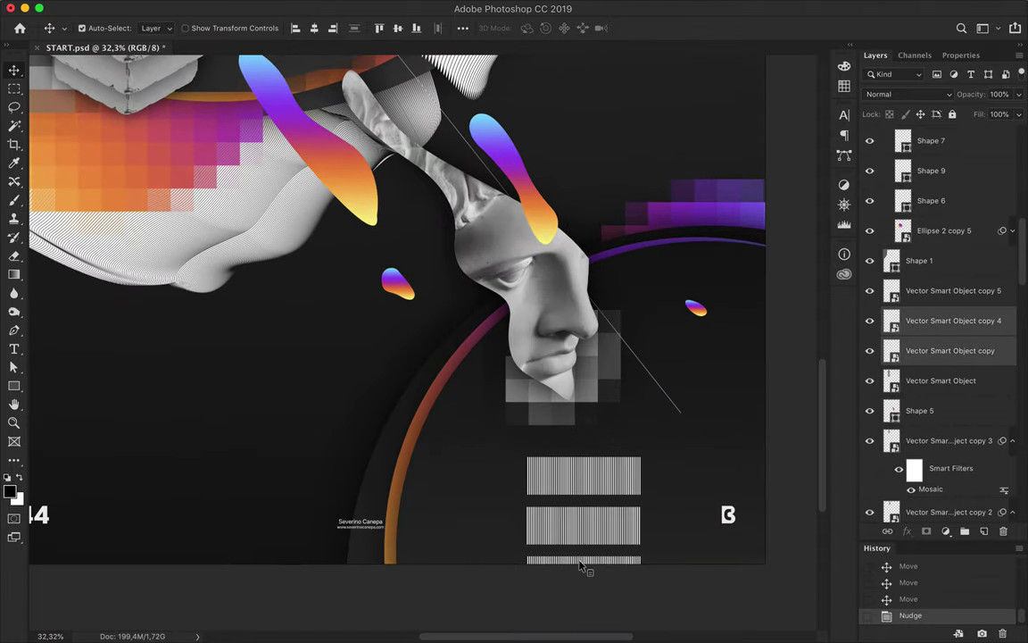
pyautogui.click(314, 27)
pyautogui.press('super+0')
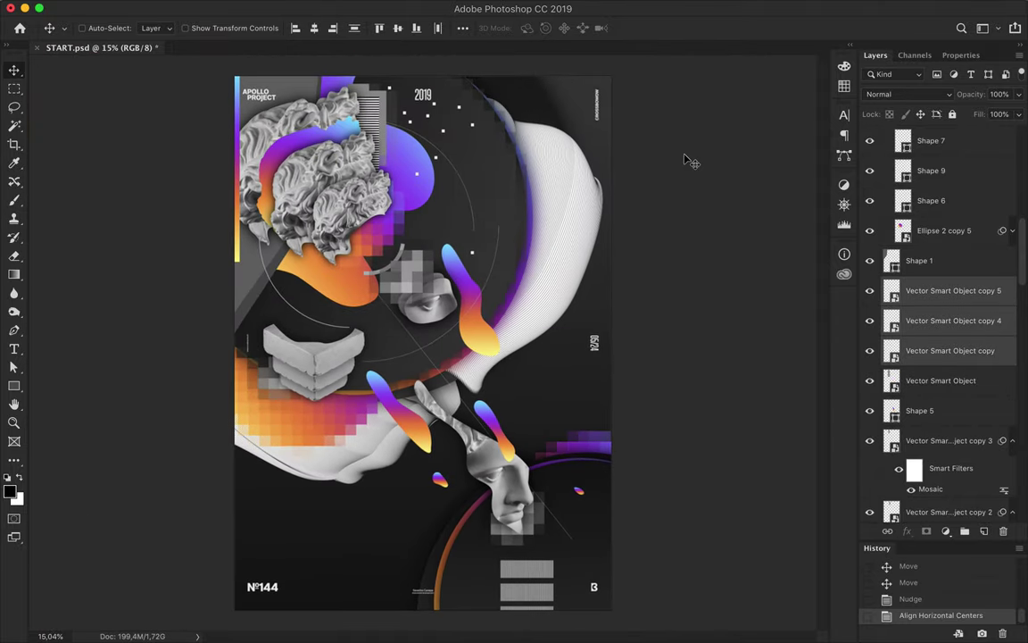
# Step: Rotate the Apollo Piedestal group to -52.74 degrees
pyautogui.hotkey('alt', ',')
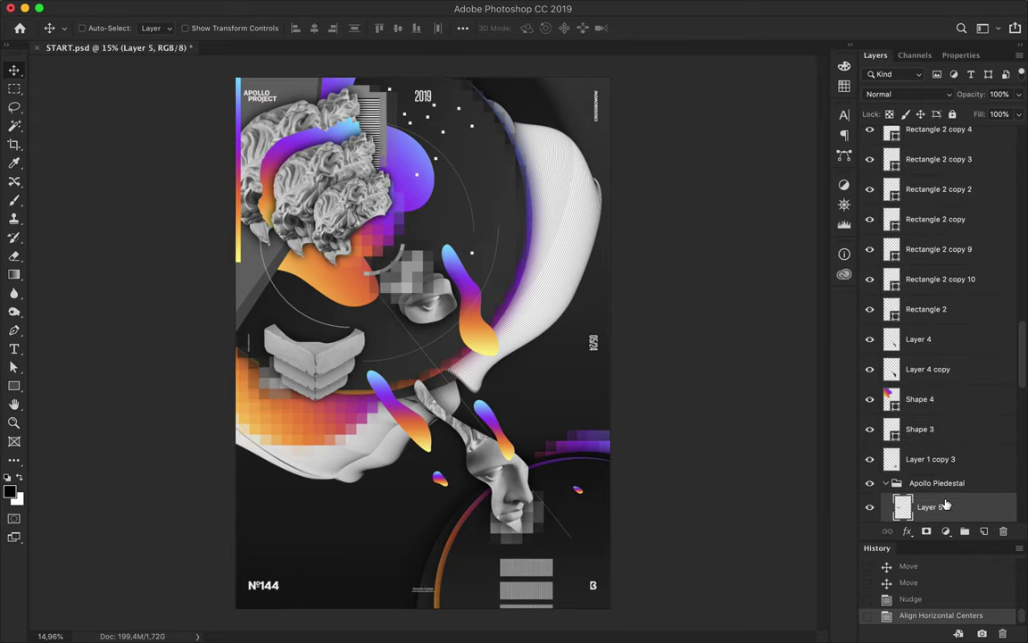
pyautogui.click(936, 483)
pyautogui.press('super+t')
pyautogui.moveTo(400, 268); pyautogui.dragTo(308, 228)
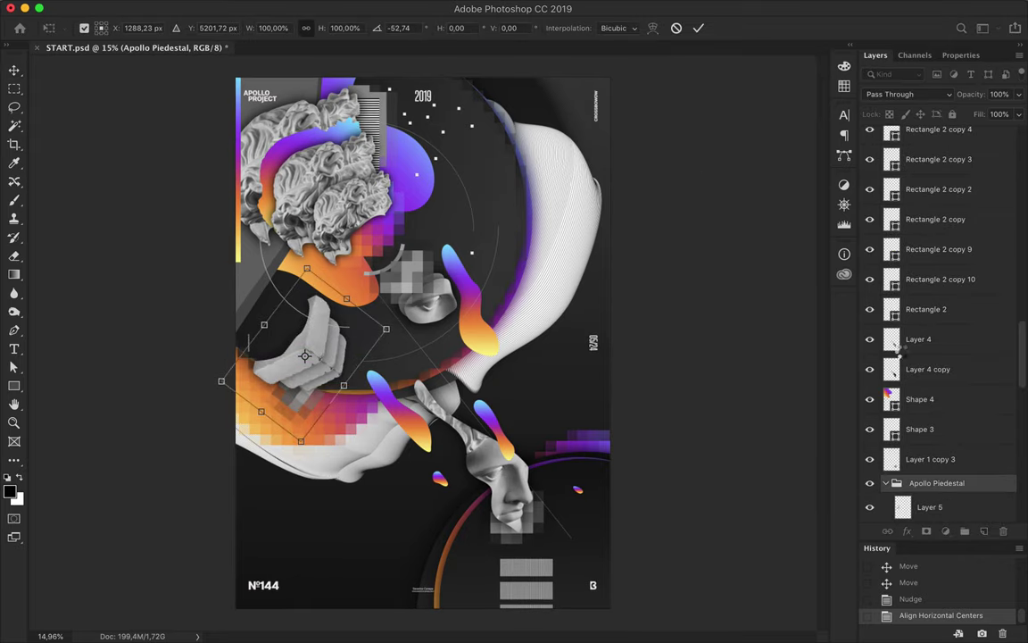
pyautogui.press('Return')
# Step: Duplicate the Apollo Piedestal group, delete the extra mosaic layer, and move the copy toward centre
pyautogui.moveTo(937, 483); pyautogui.dragTo(869, 446)
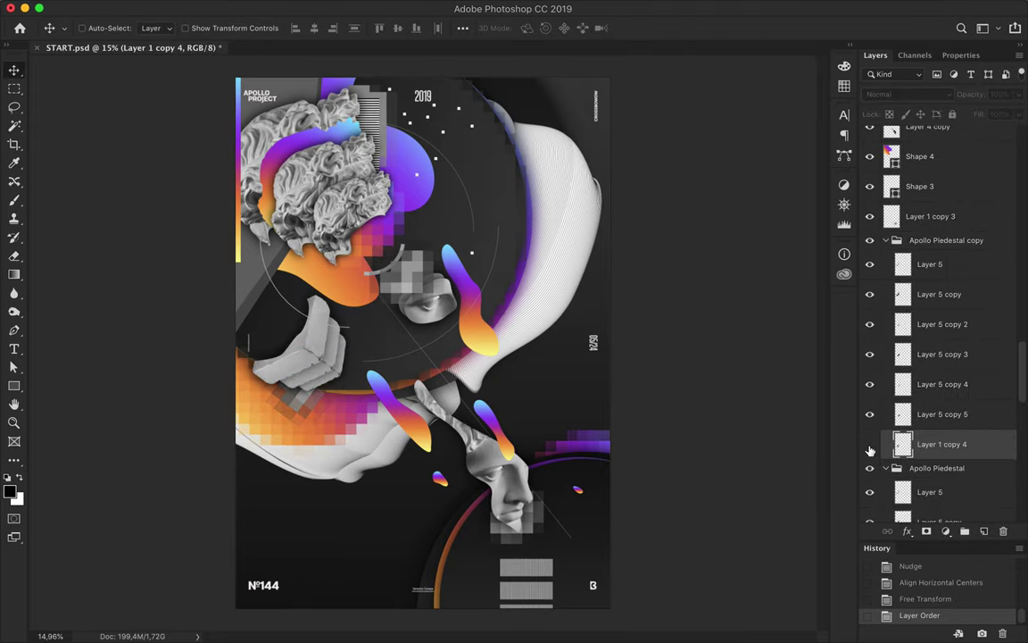
pyautogui.press('BackSpace')
pyautogui.click(946, 240)
pyautogui.moveTo(286, 343); pyautogui.dragTo(494, 378)
# Step: Rotate the pedestal copy about 28 degrees and shrink it to roughly half size
pyautogui.press('super+t')
pyautogui.moveTo(547, 284)
pyautogui.mouseDown()
pyautogui.moveTo(580, 332)
pyautogui.moveTo(551, 344)
pyautogui.mouseUp()
pyautogui.moveTo(500, 374); pyautogui.dragTo(529, 386)
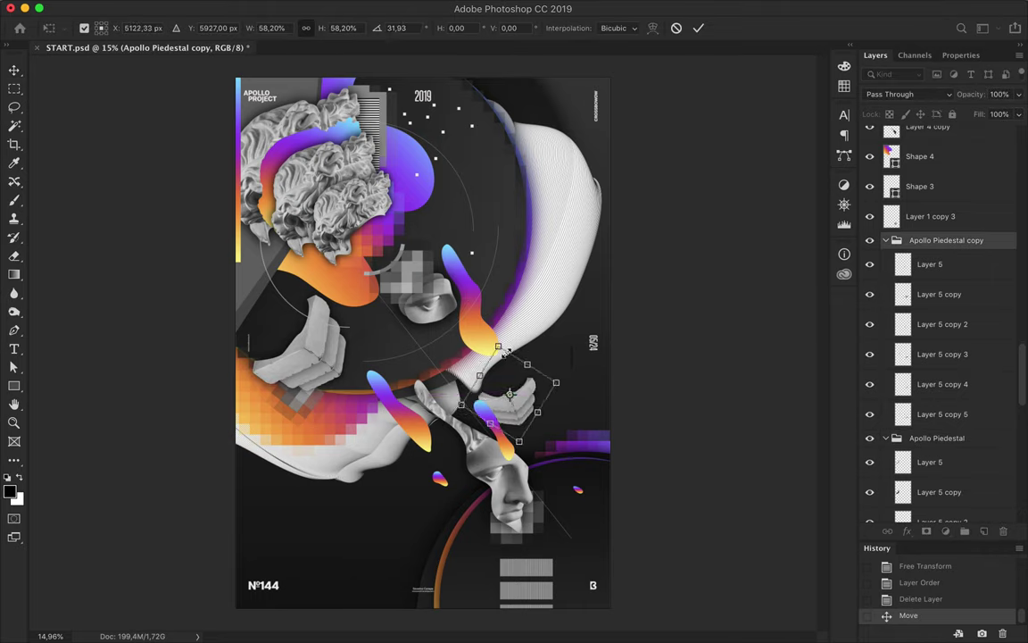
pyautogui.moveTo(498, 347); pyautogui.dragTo(503, 362)
pyautogui.press('Return')
pyautogui.moveTo(525, 402); pyautogui.dragTo(497, 375)
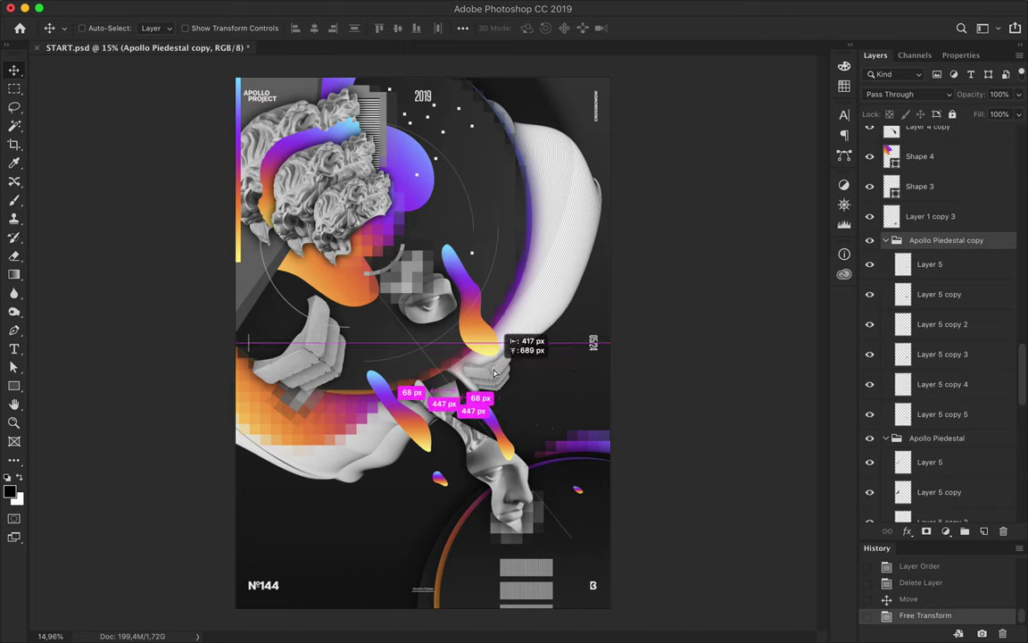
# Step: Position the Shape 9 drop beside the face and save the poster, replacing the existing file
pyautogui.moveTo(497, 375); pyautogui.dragTo(509, 366)
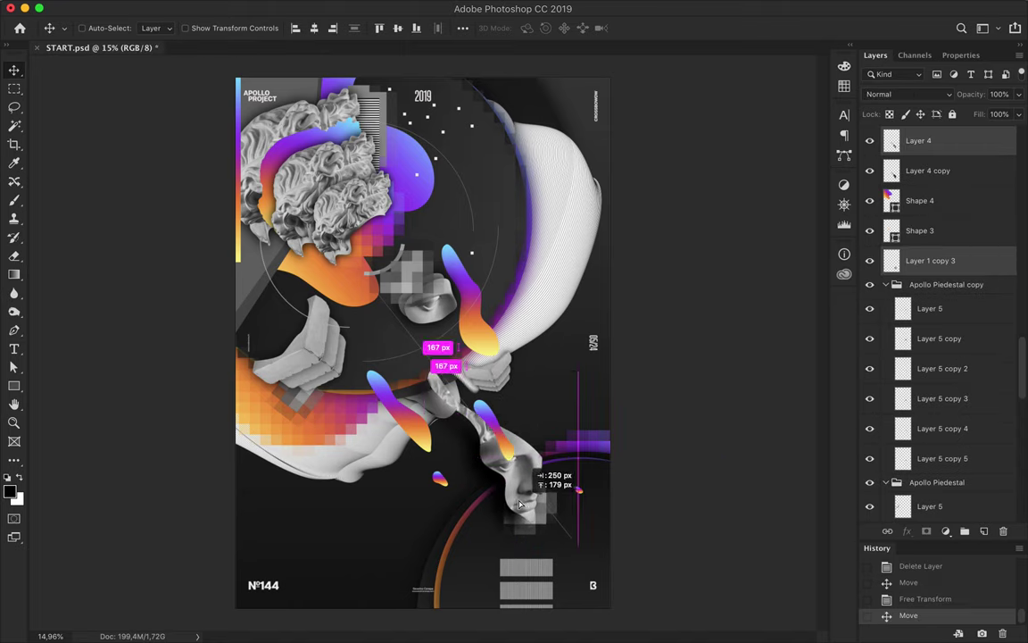
pyautogui.moveTo(507, 425); pyautogui.dragTo(512, 438)
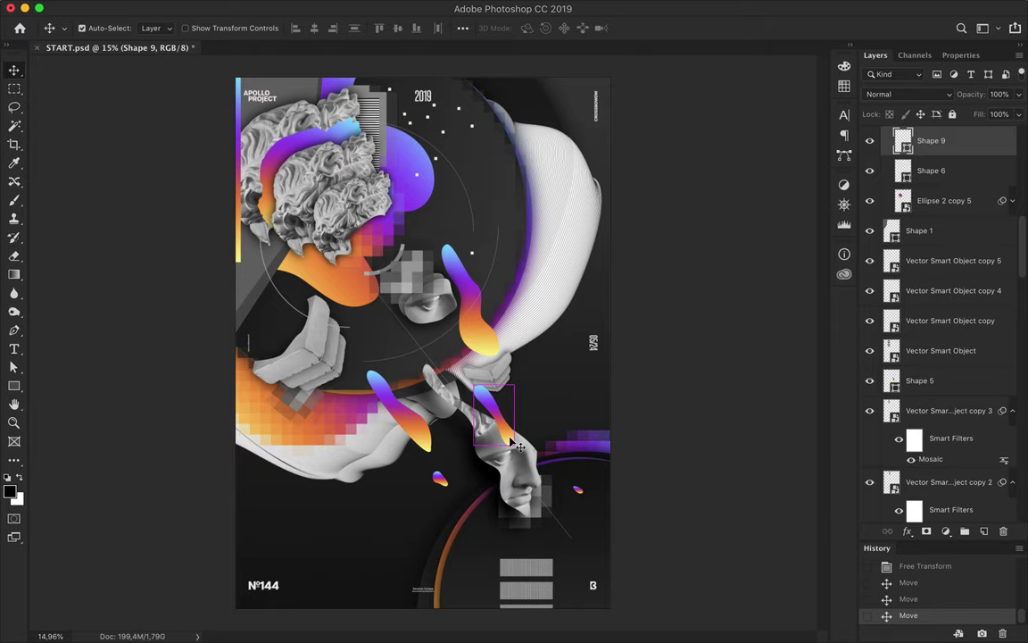
pyautogui.press('super+shift+s')
pyautogui.press('Return')
pyautogui.press('Return')
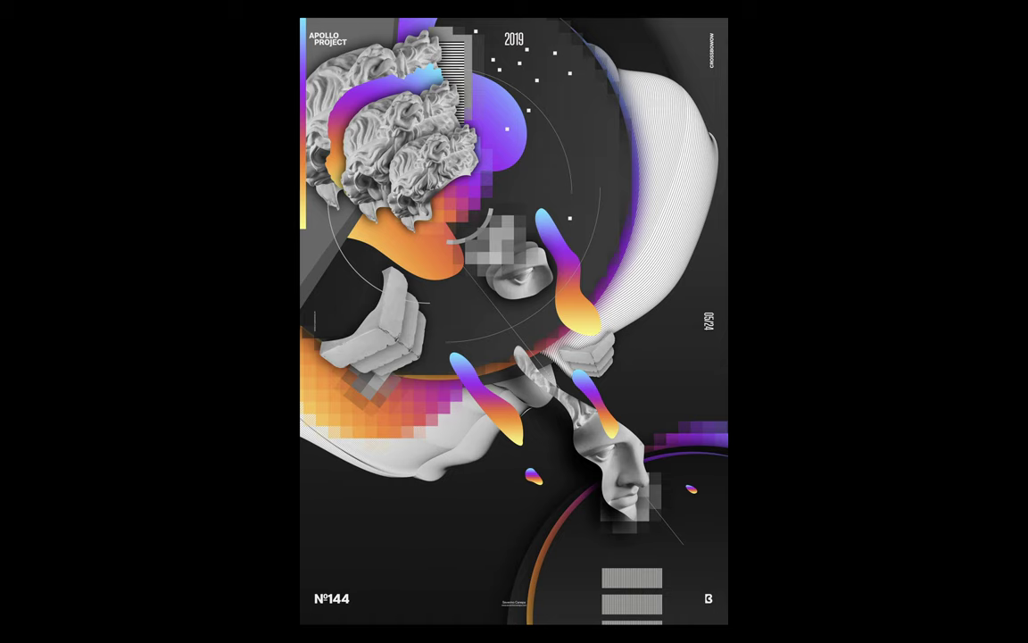